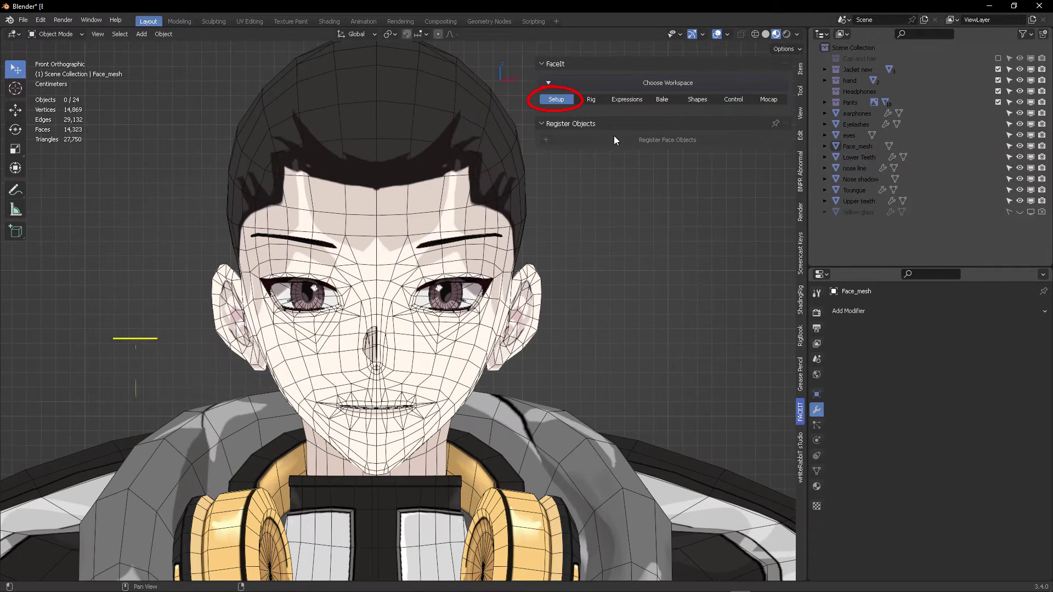
Register the face mesh as a face object in FaceIt and assign it to the mandatory Main vertex group.
click(419, 223)
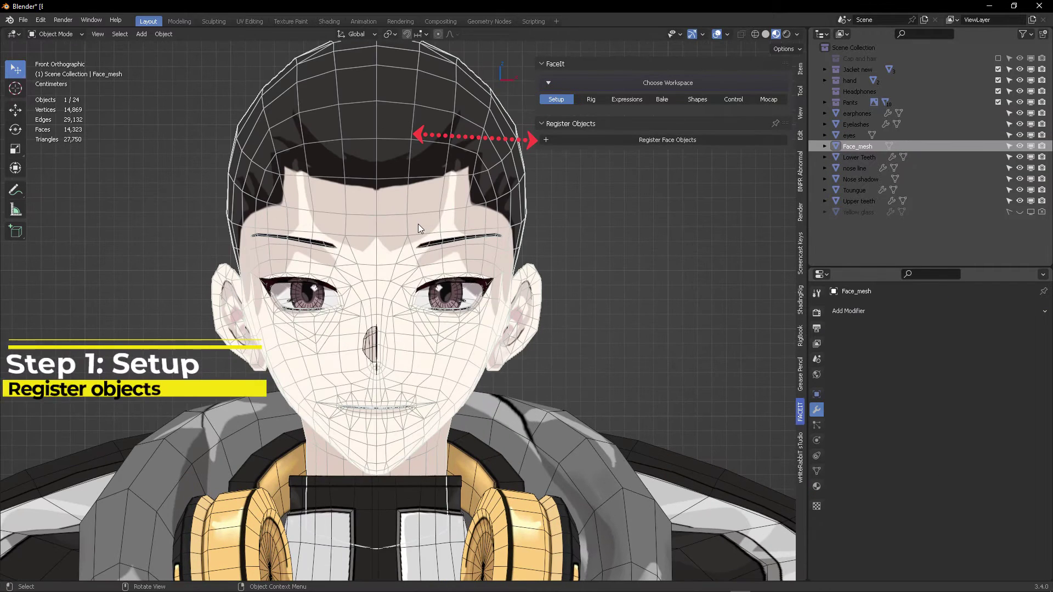
click(639, 140)
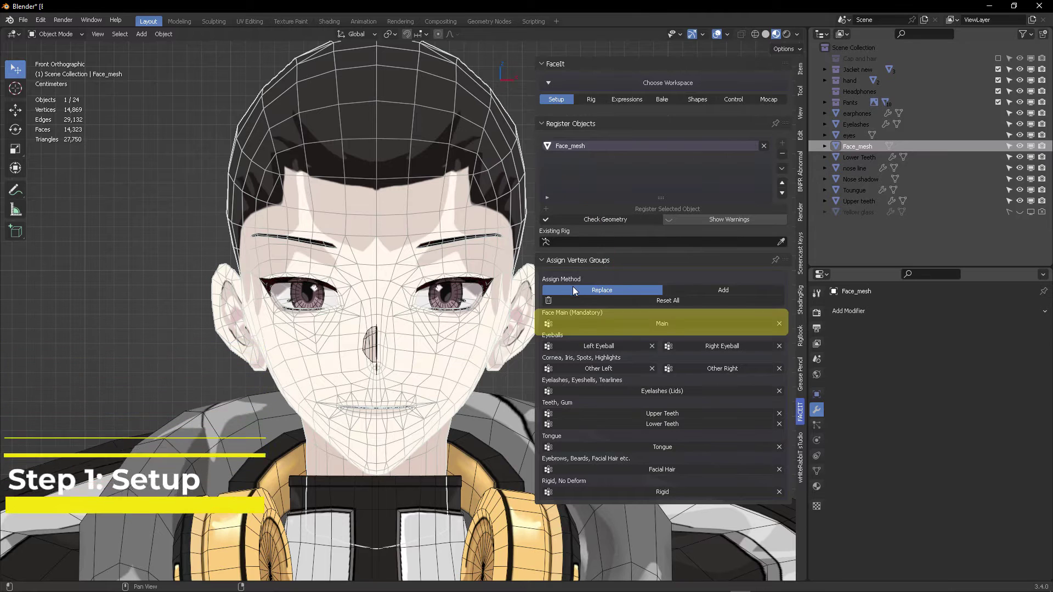
click(544, 262)
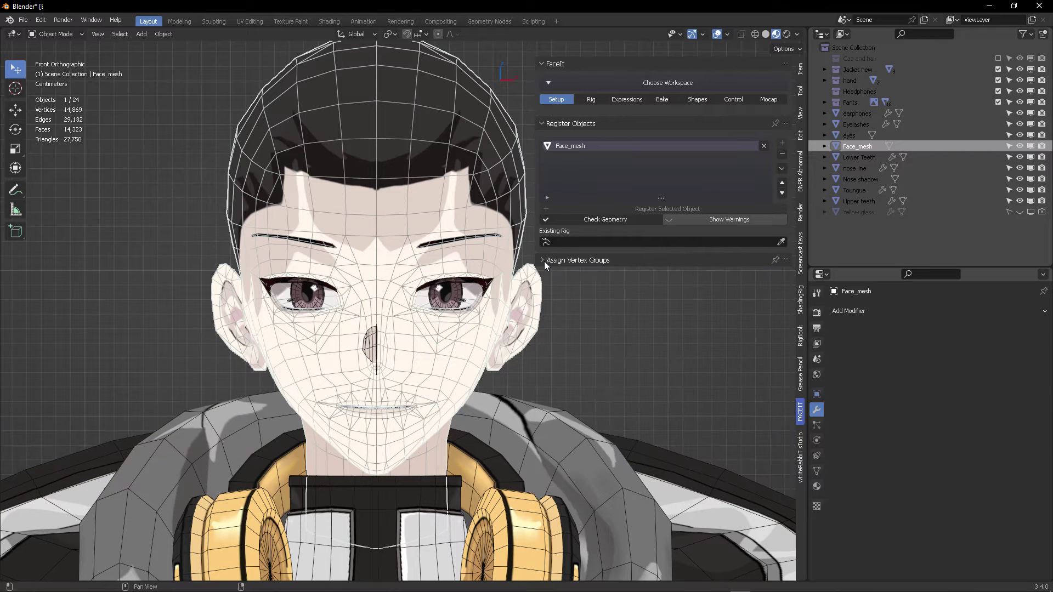
click(542, 260)
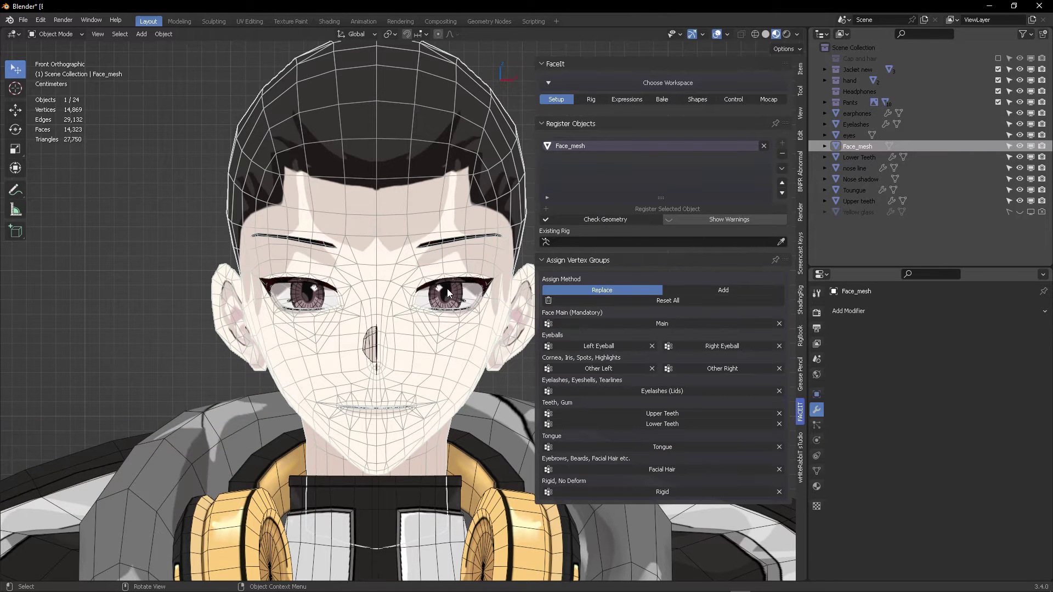
Add the eyes object to the registered face objects.
scroll(449, 291, up, 2)
click(468, 296)
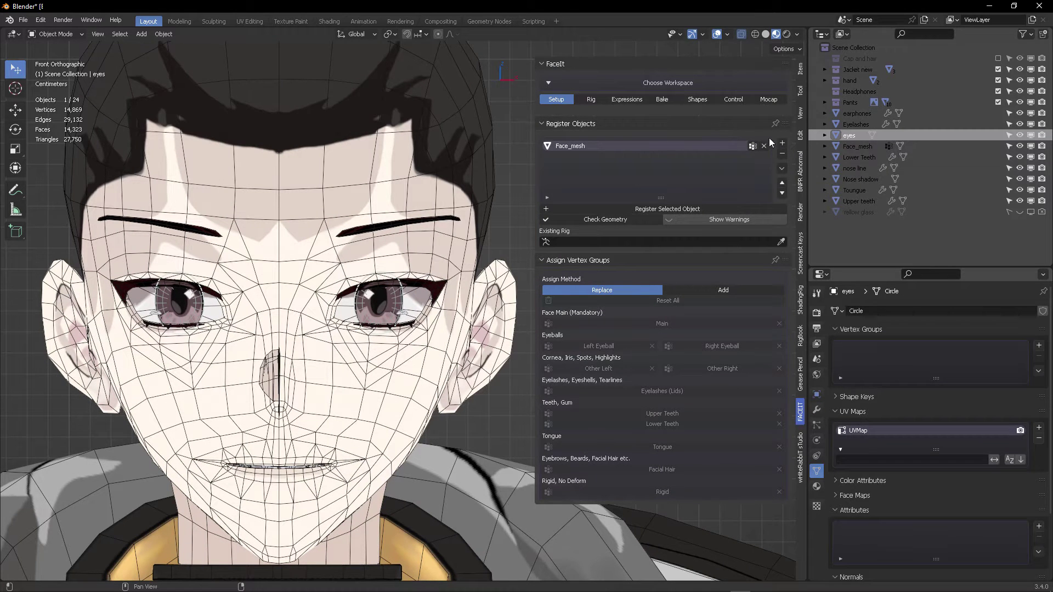
click(782, 147)
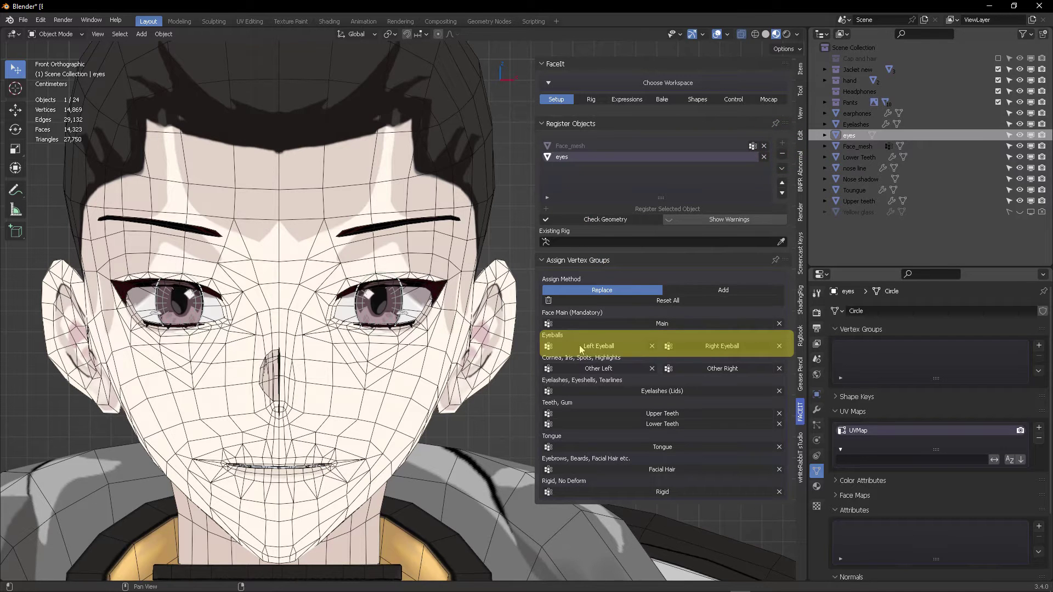
In Edit Mode, select all linked vertices of the character's left eye and assign them to the Left Eyeball group.
key(ctrl+Tab)
click(392, 297)
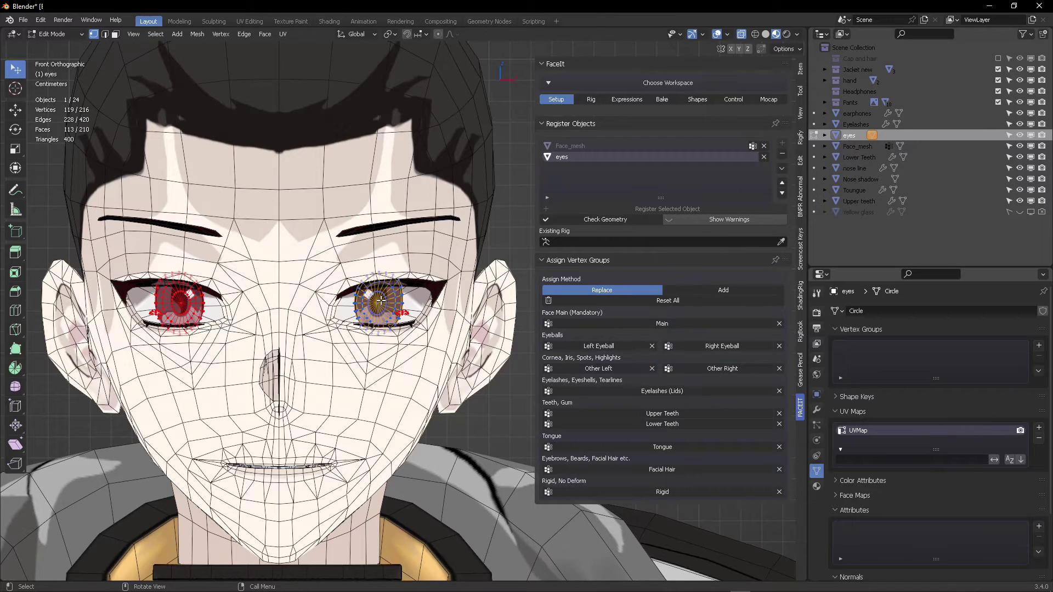
click(381, 300)
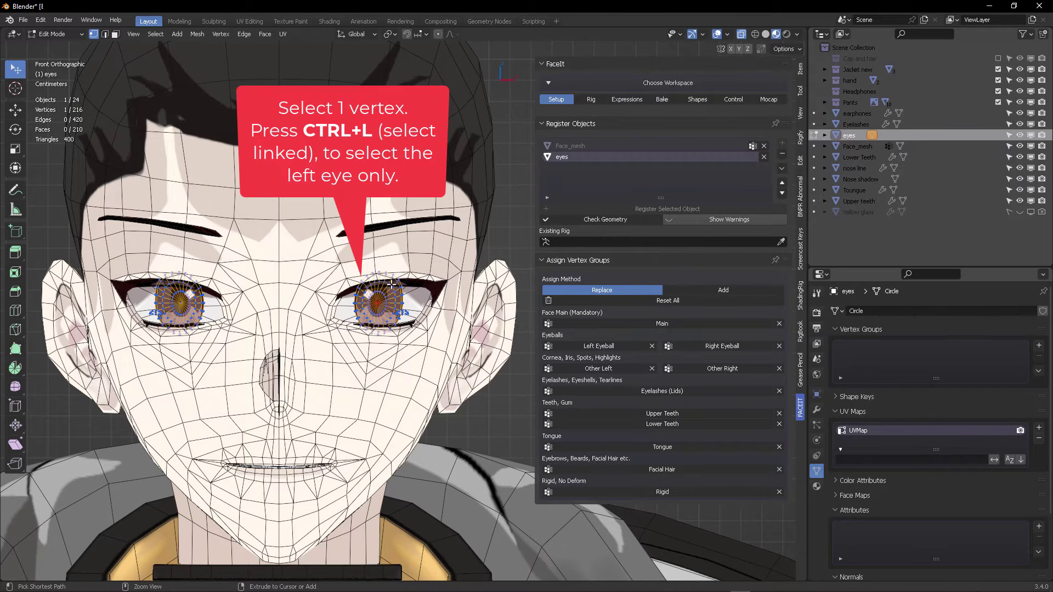
key(ctrl+l)
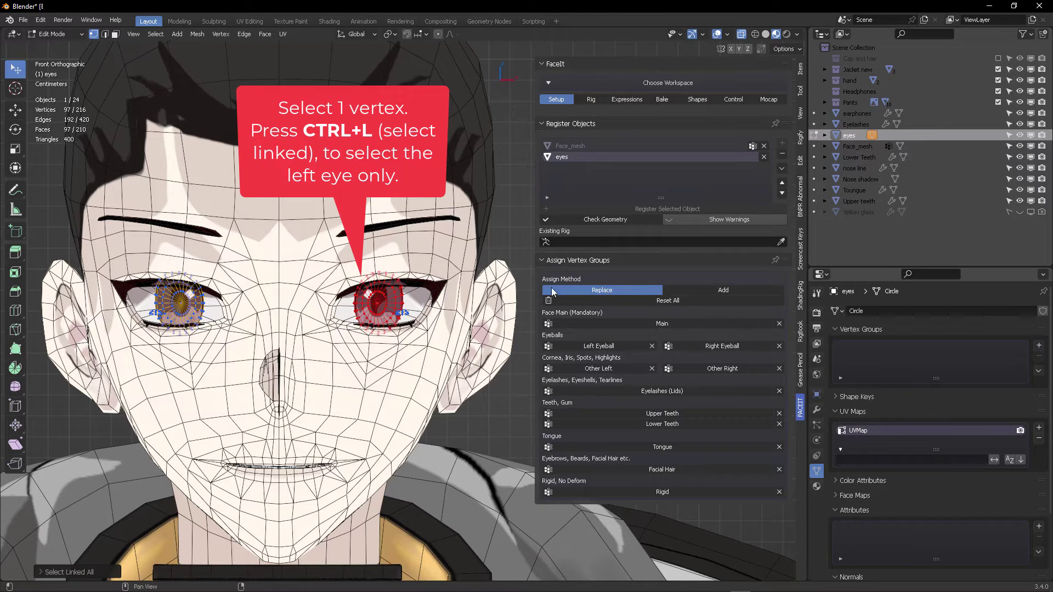
click(600, 346)
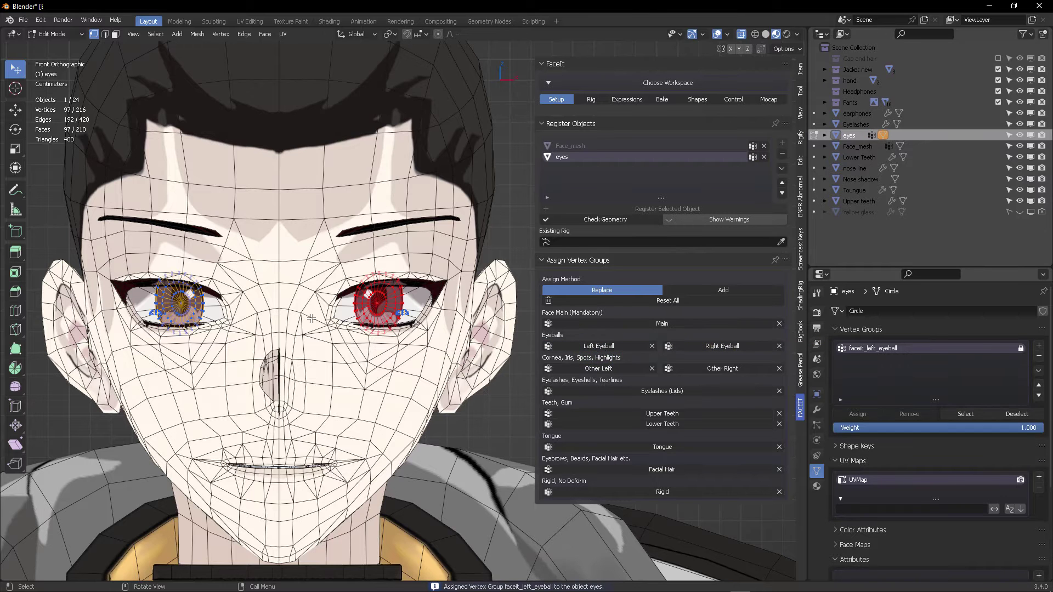
Select all linked vertices of the character's right eye and assign them to the Right Eyeball group.
click(175, 300)
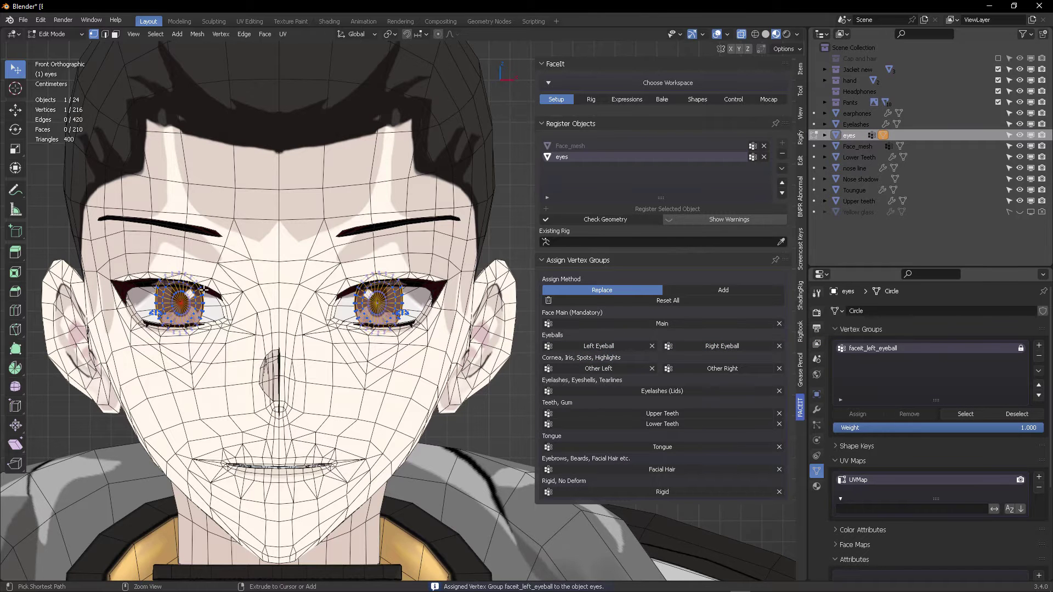
key(ctrl+l)
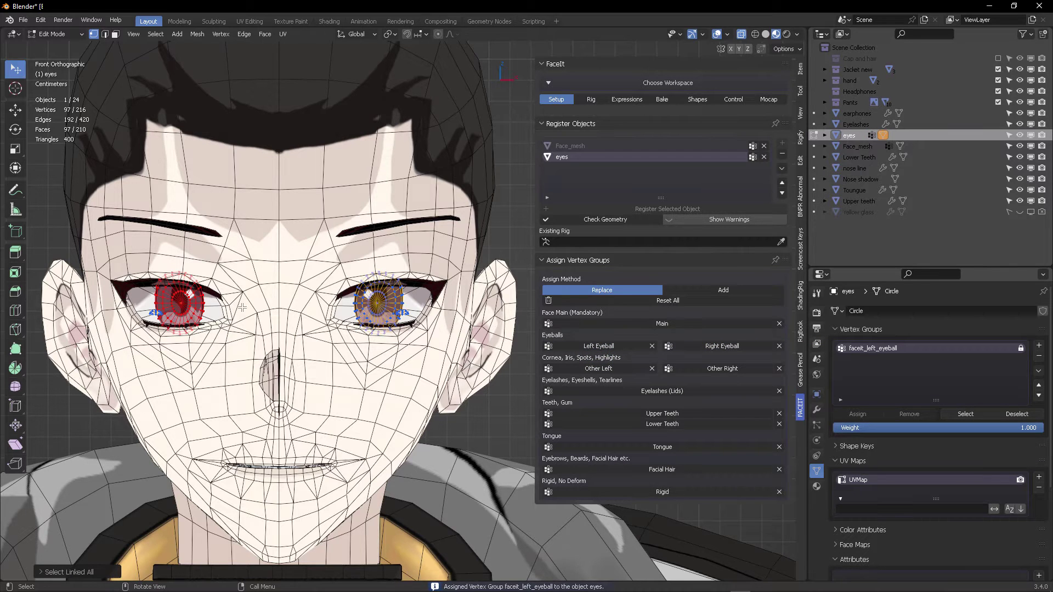
click(713, 346)
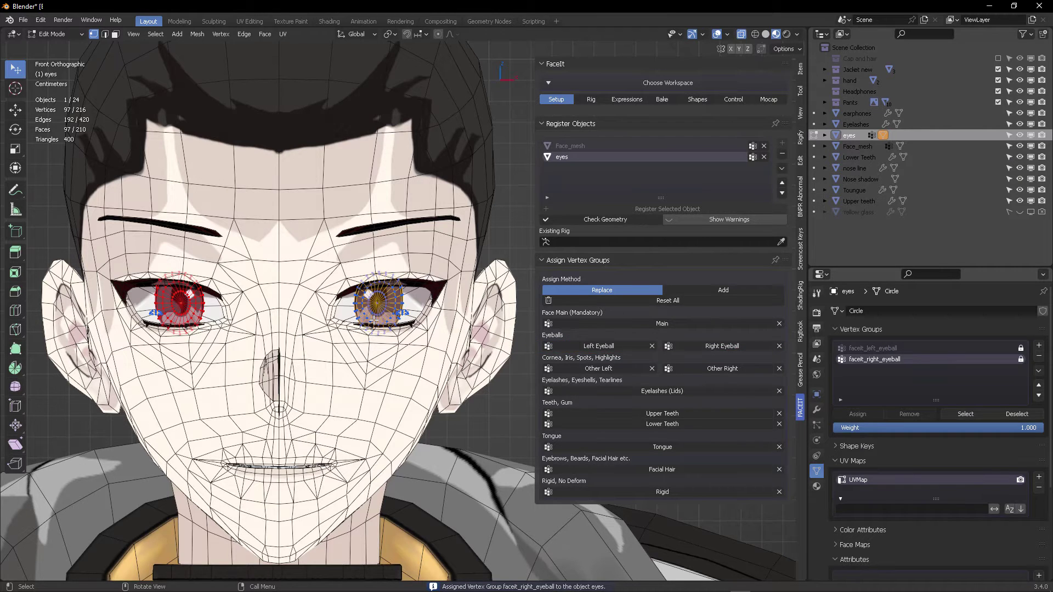
Assign the small highlight beside the right eye to Other Right, and its mirrored selection on the left eye to Other Left.
click(153, 313)
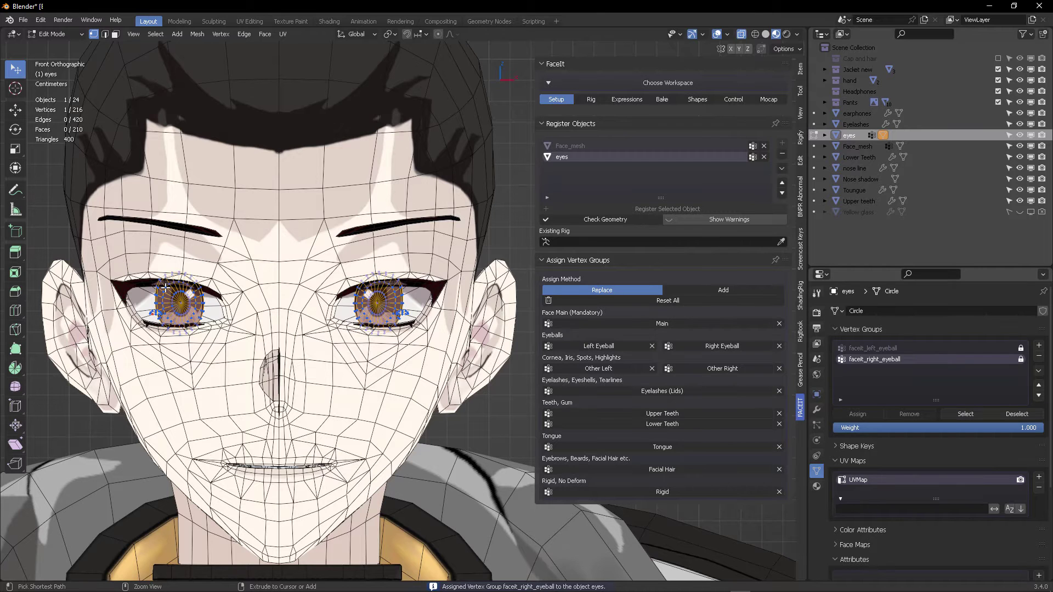
key(ctrl+l)
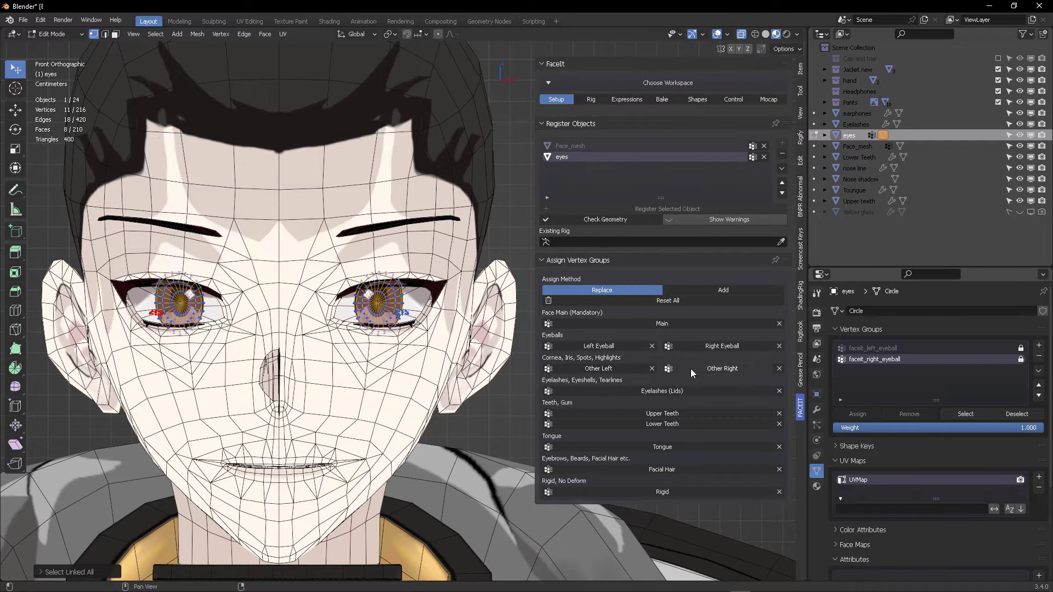
click(722, 370)
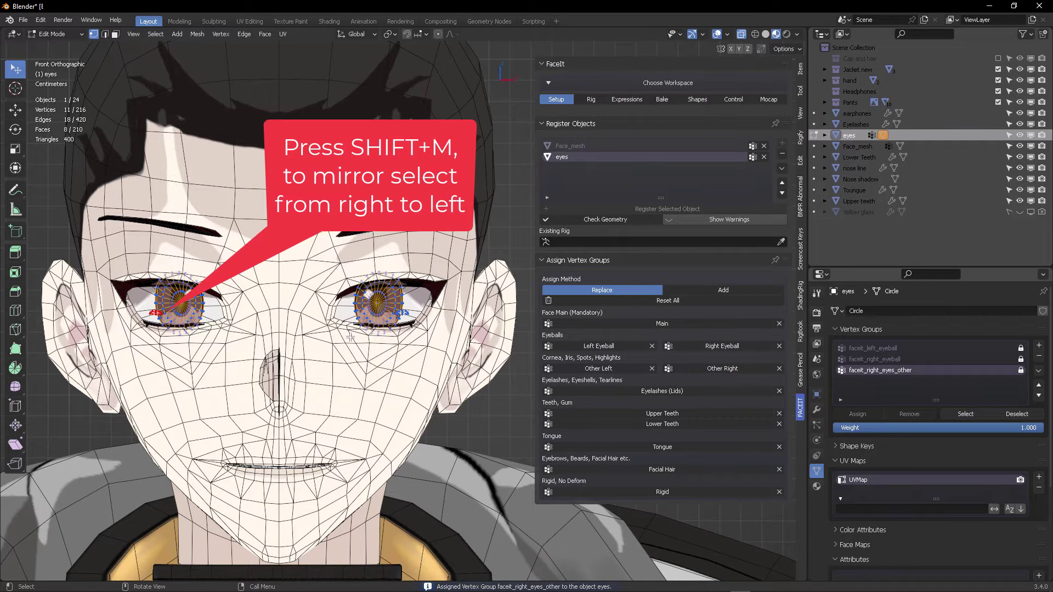
key(shift+m)
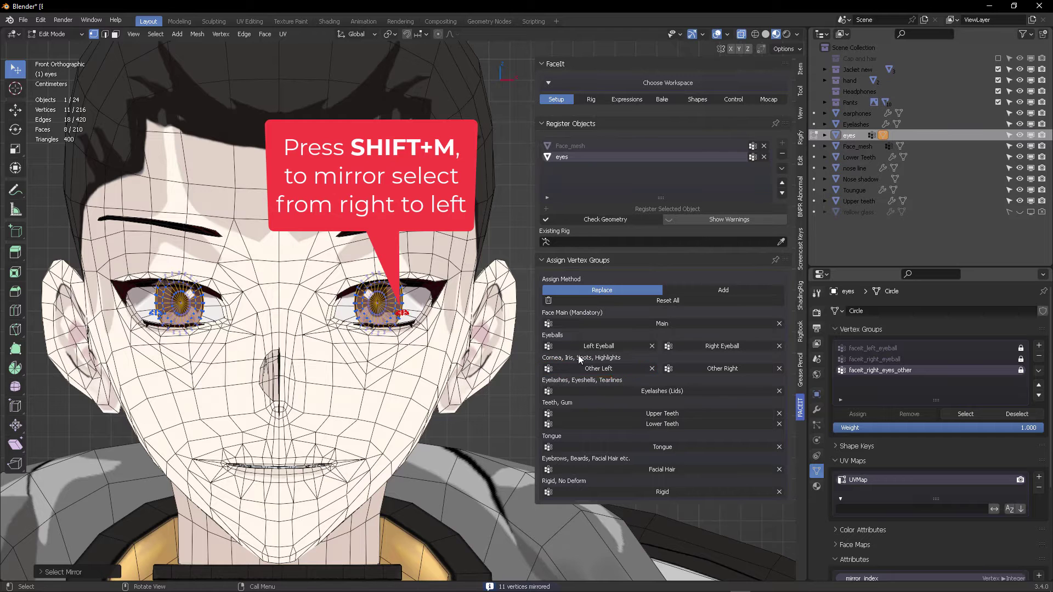
click(603, 368)
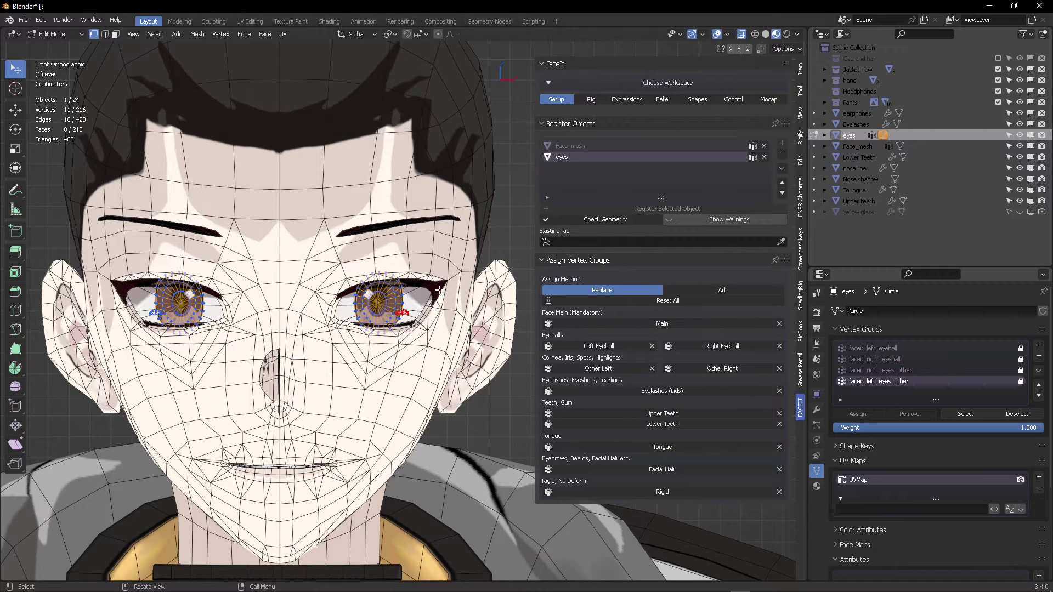
Return to Object Mode and register the Eyelashes object as a face object.
key(ctrl+Tab)
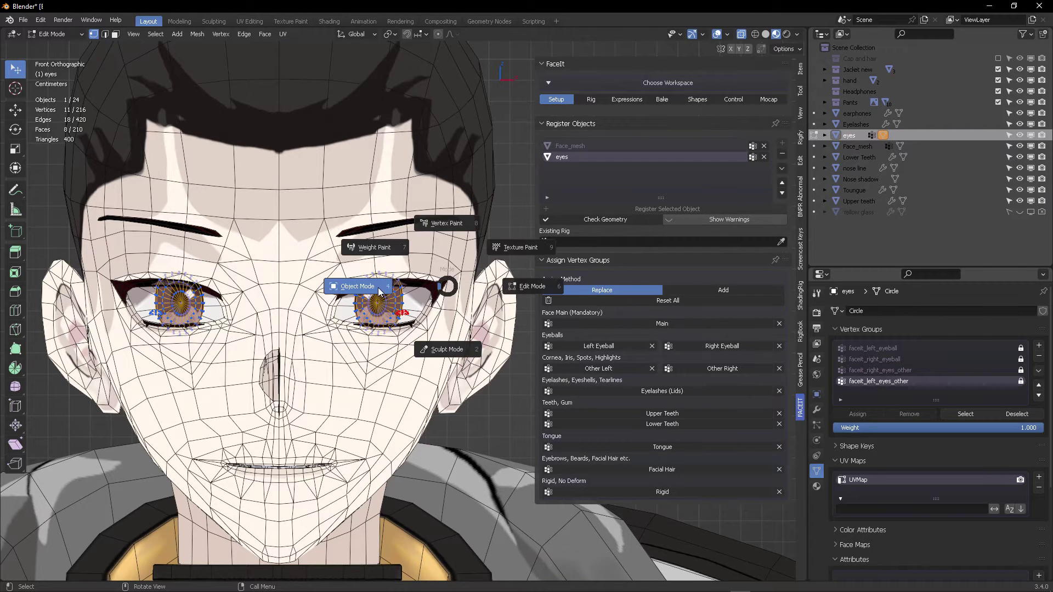
click(353, 289)
click(375, 274)
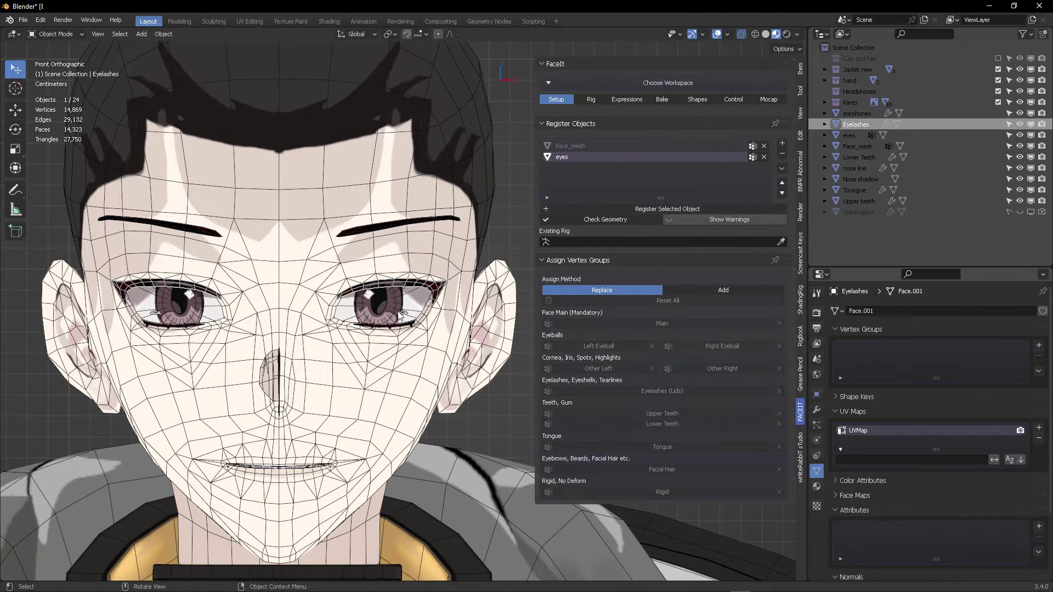
click(389, 328)
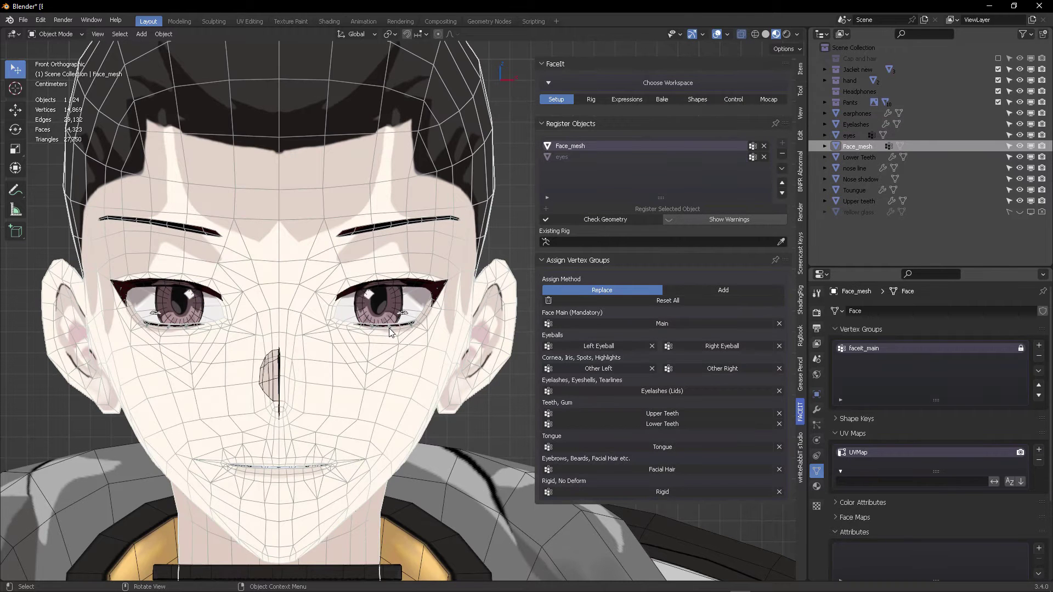
click(423, 286)
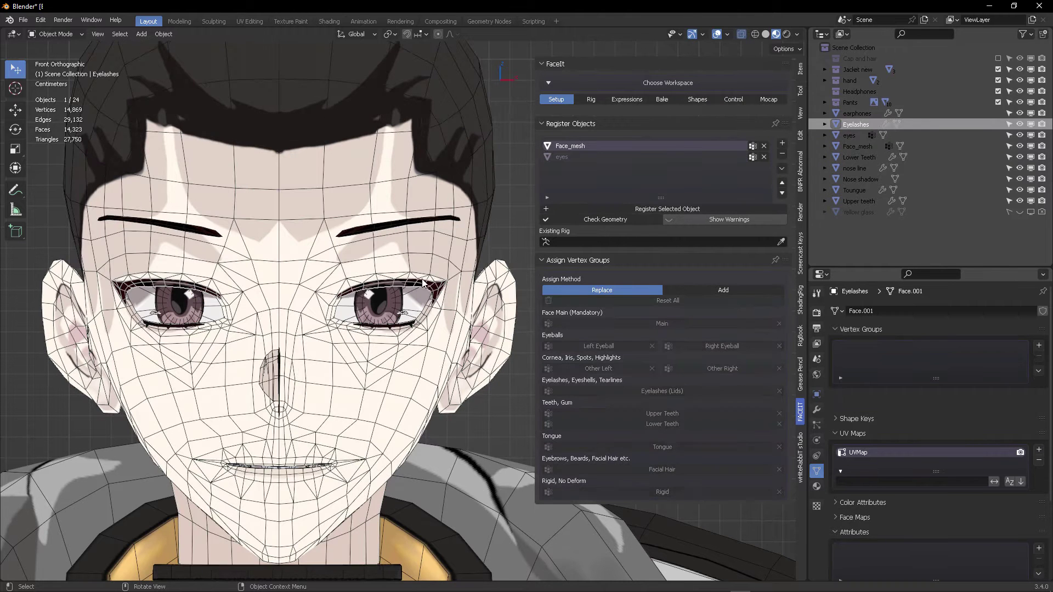
click(783, 145)
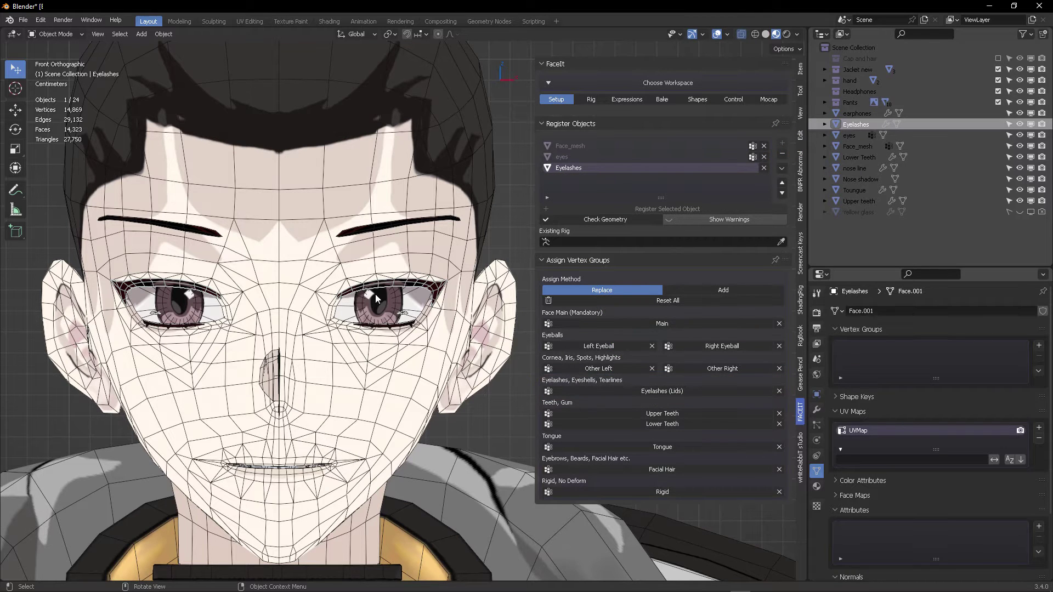
Assign the whole Eyelashes object to the Eyelashes (Lids) vertex group.
key(ctrl+Tab)
key(Escape)
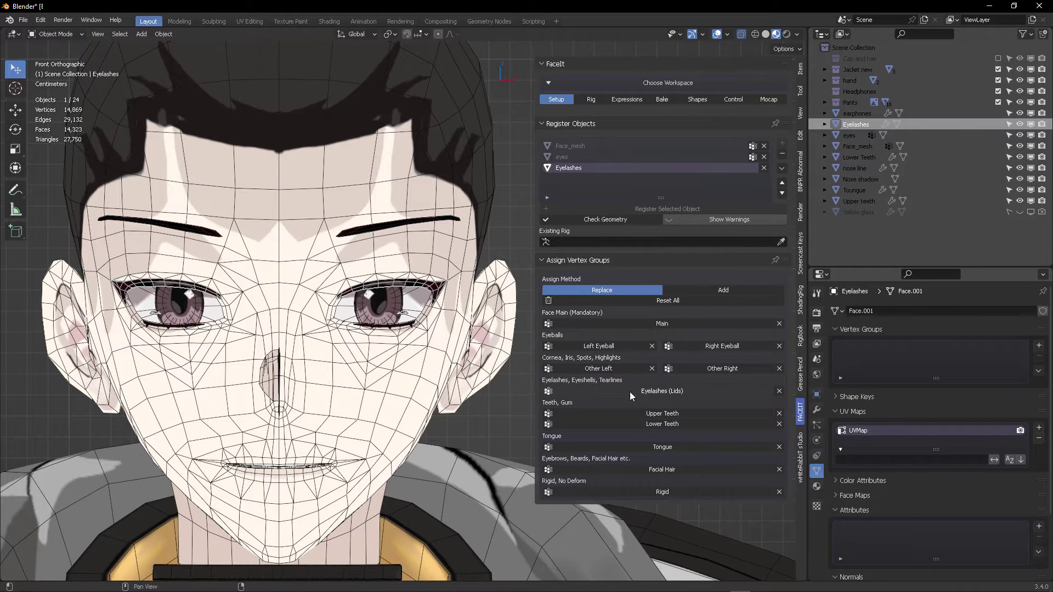
key(ctrl+Tab)
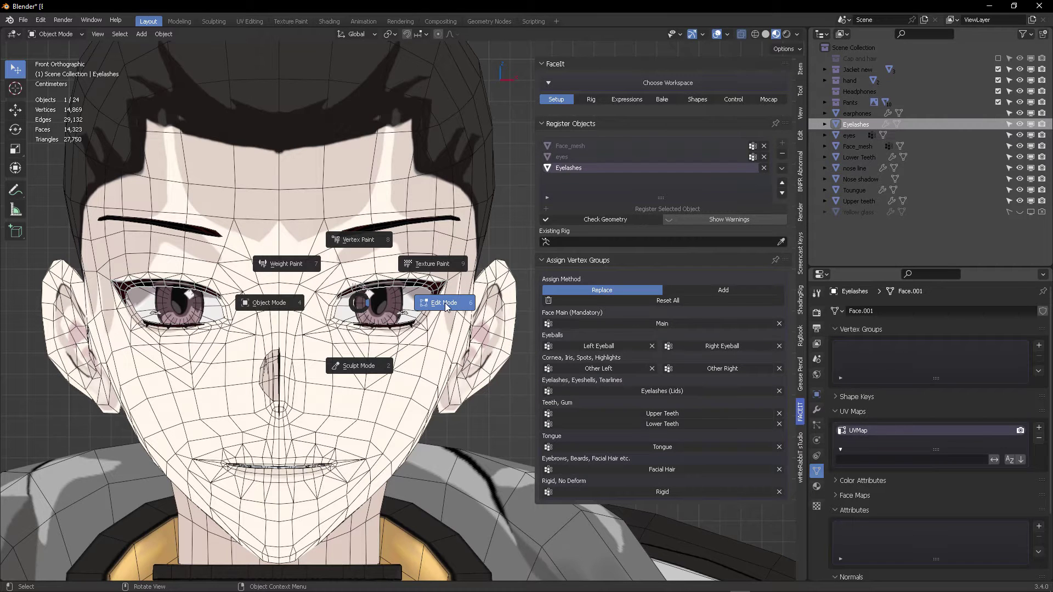
key(Escape)
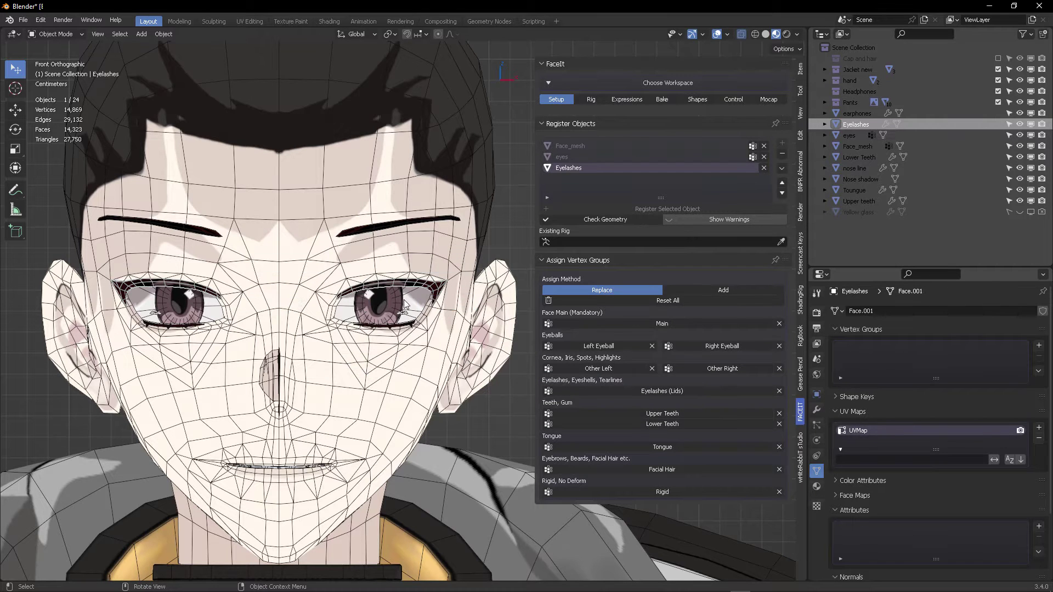
click(658, 393)
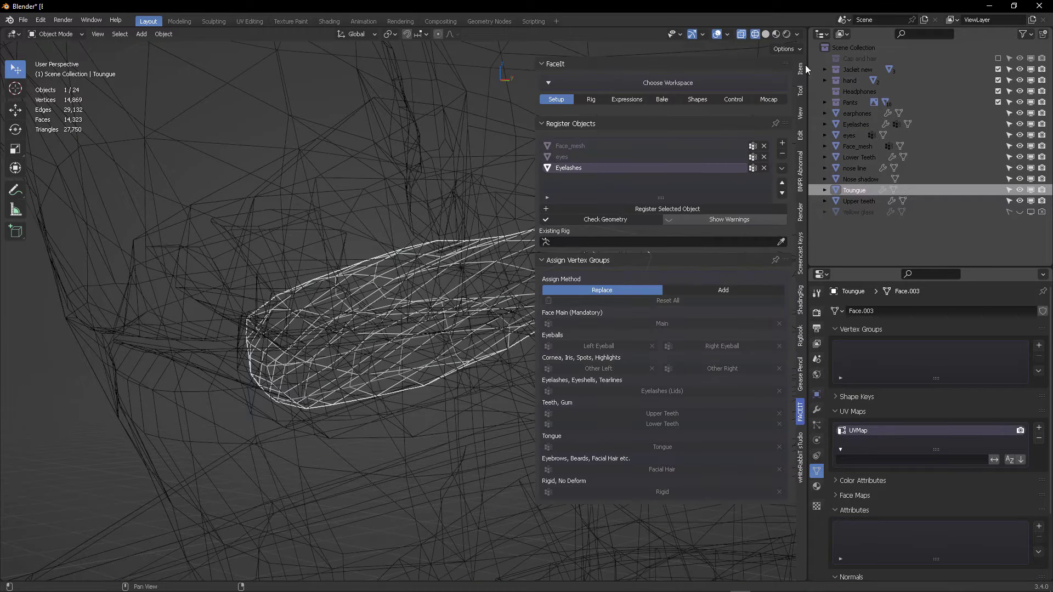
Check the tongue's transform values and examine the tongue, upper teeth and lower teeth inside the mouth.
click(801, 69)
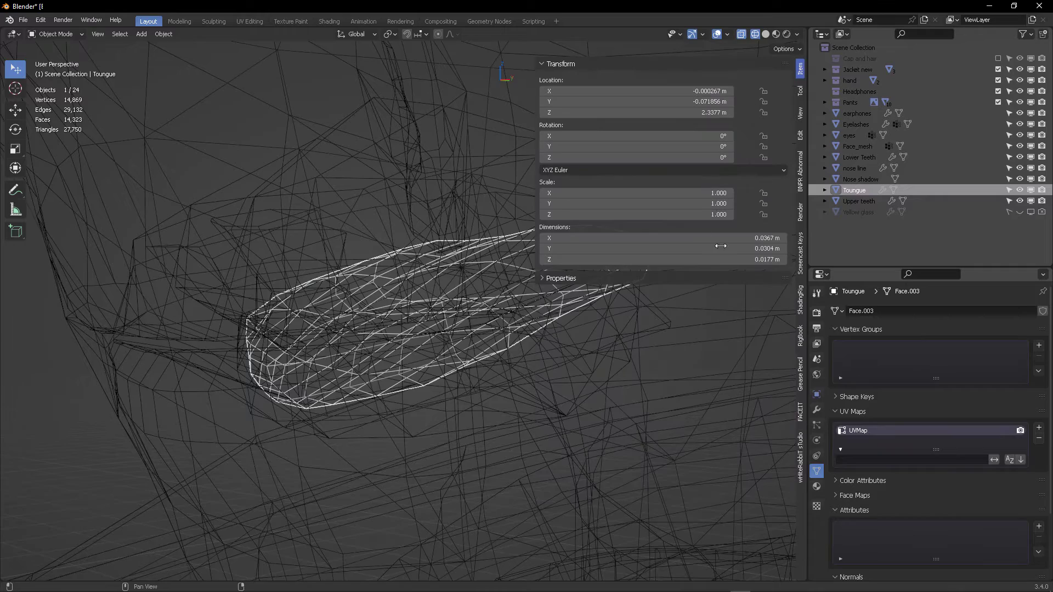
middle_drag(515, 233, 446, 245)
scroll(440, 245, down, 5)
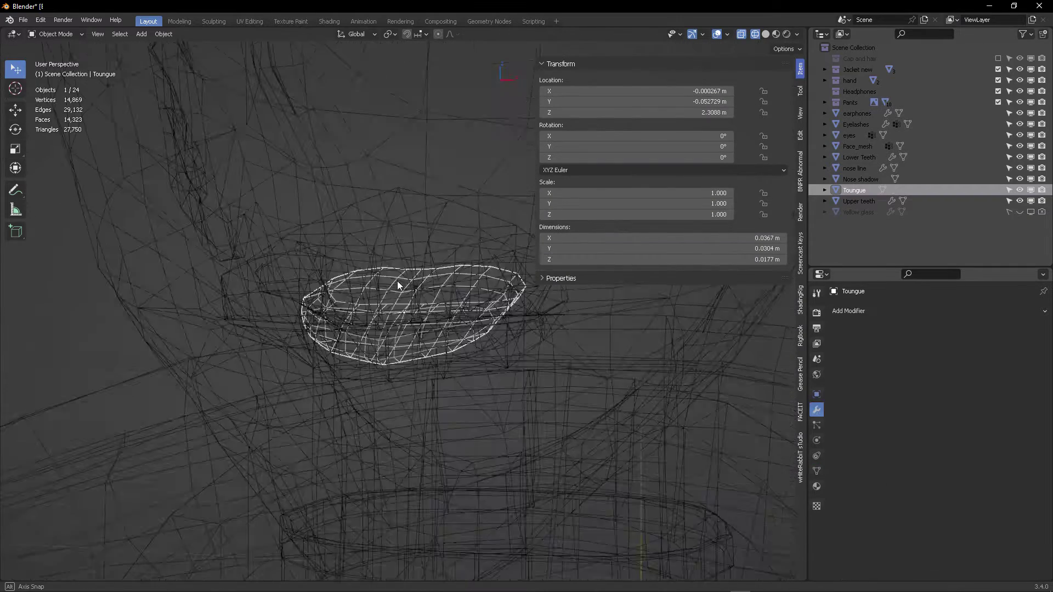
middle_drag(397, 281, 435, 324)
click(859, 201)
click(861, 157)
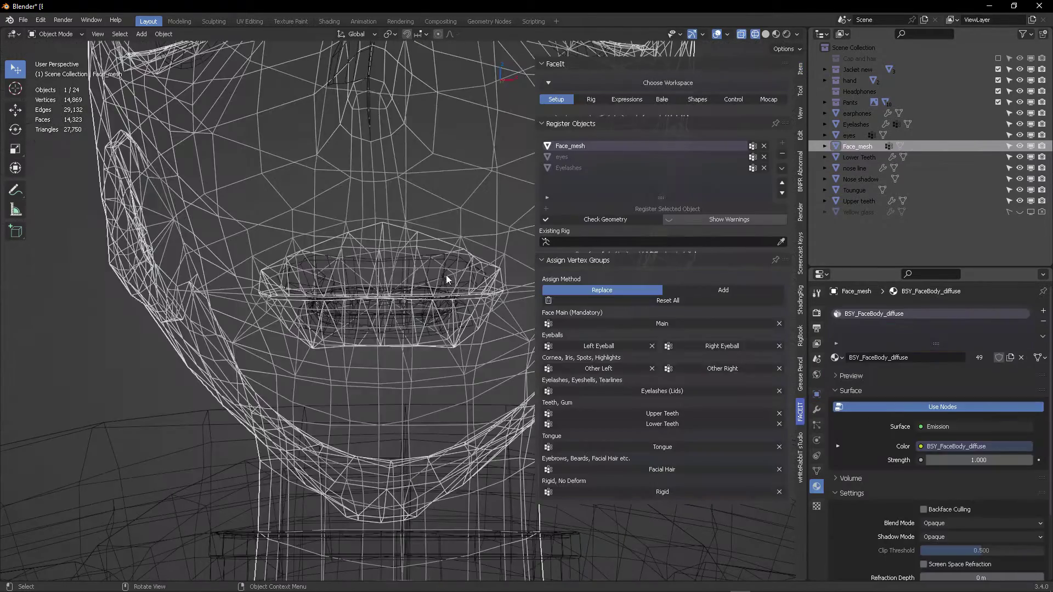
Register the upper teeth, tongue and lower teeth as face objects.
click(446, 269)
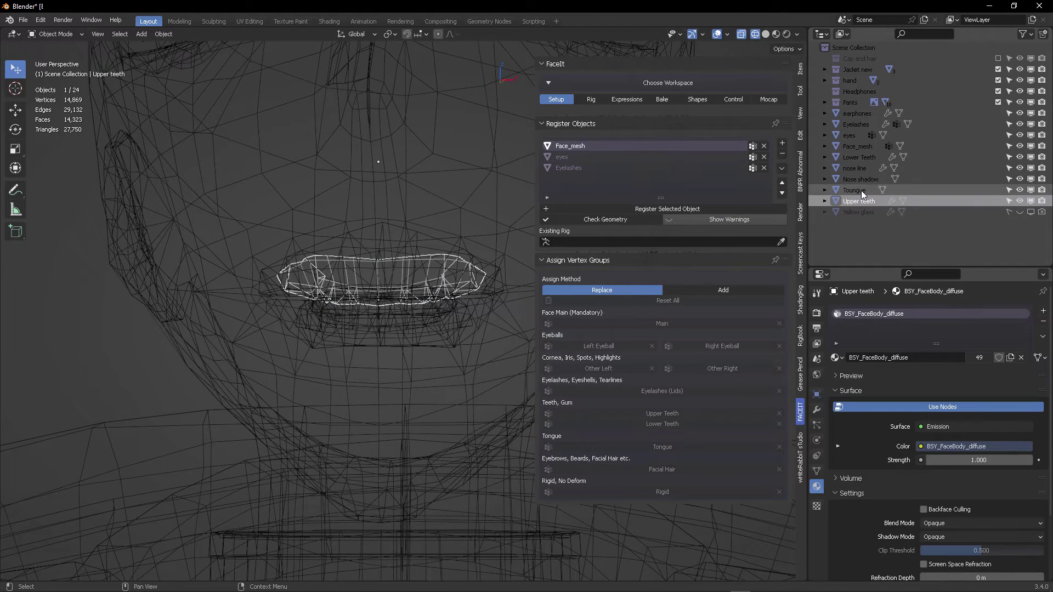
click(782, 144)
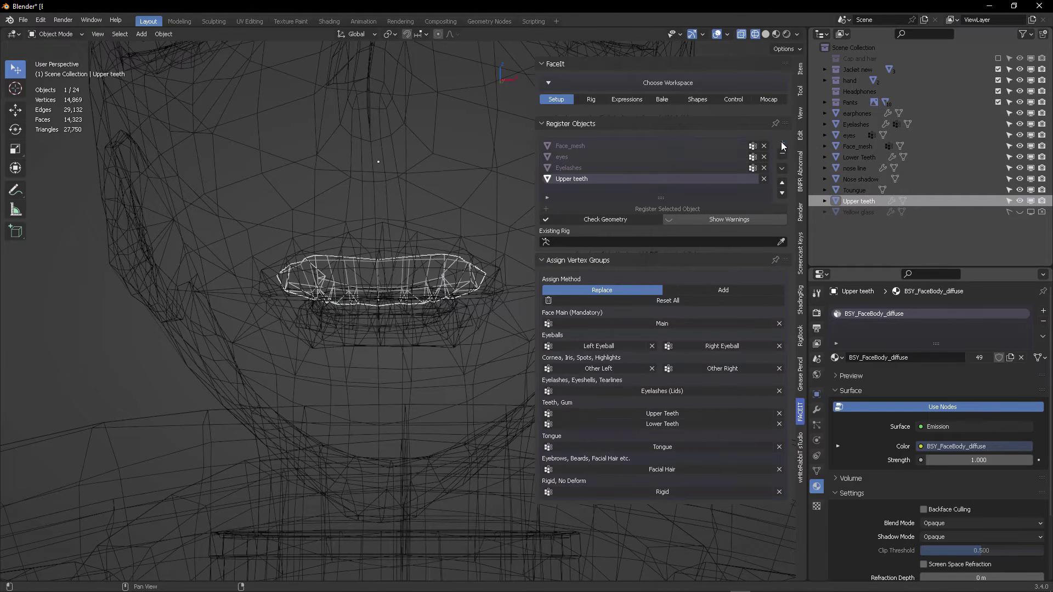
click(405, 331)
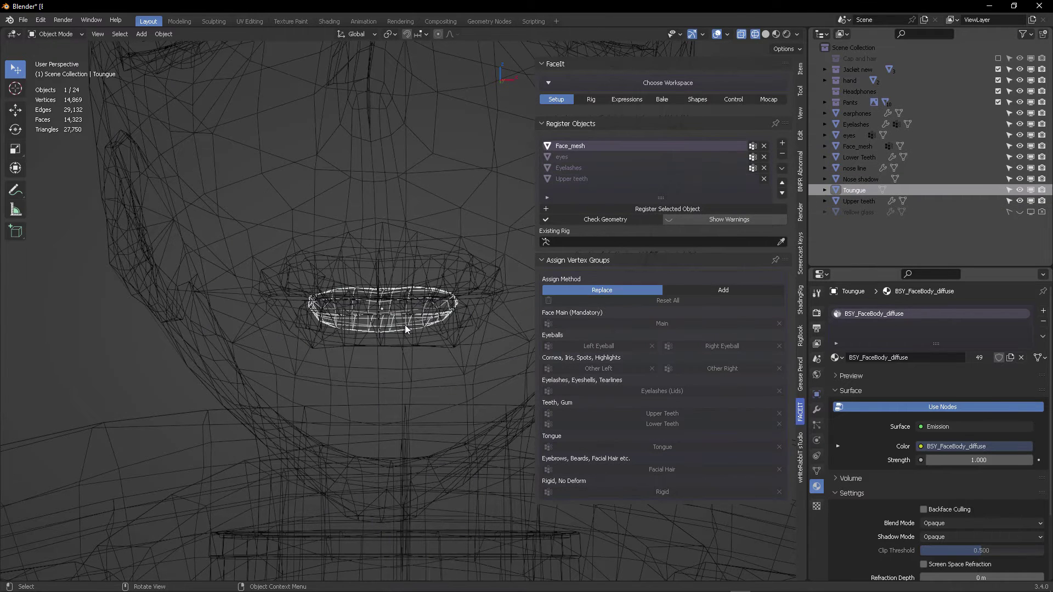
click(782, 146)
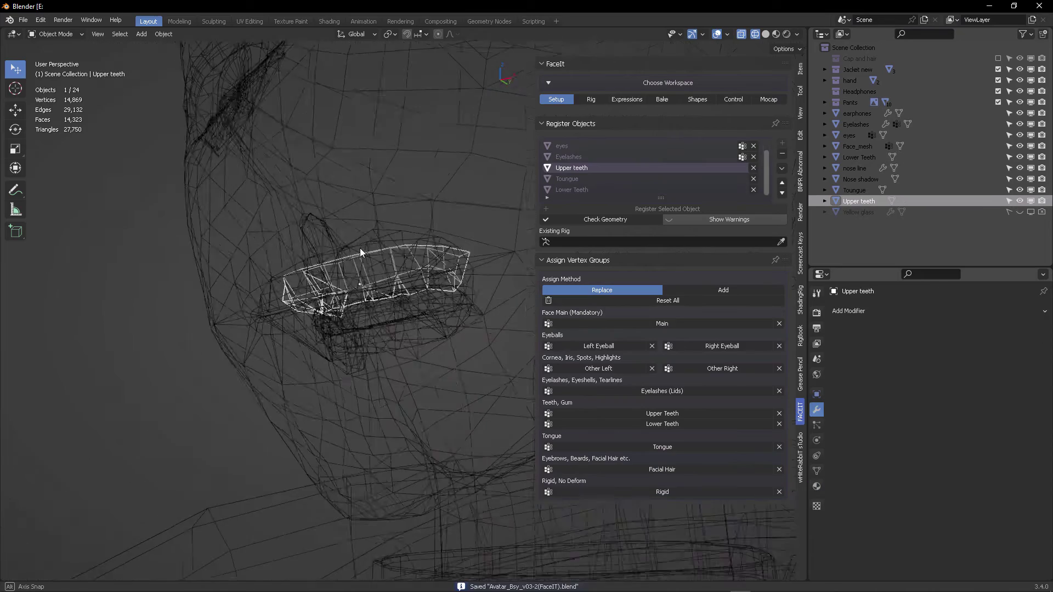
middle_drag(360, 248, 457, 265)
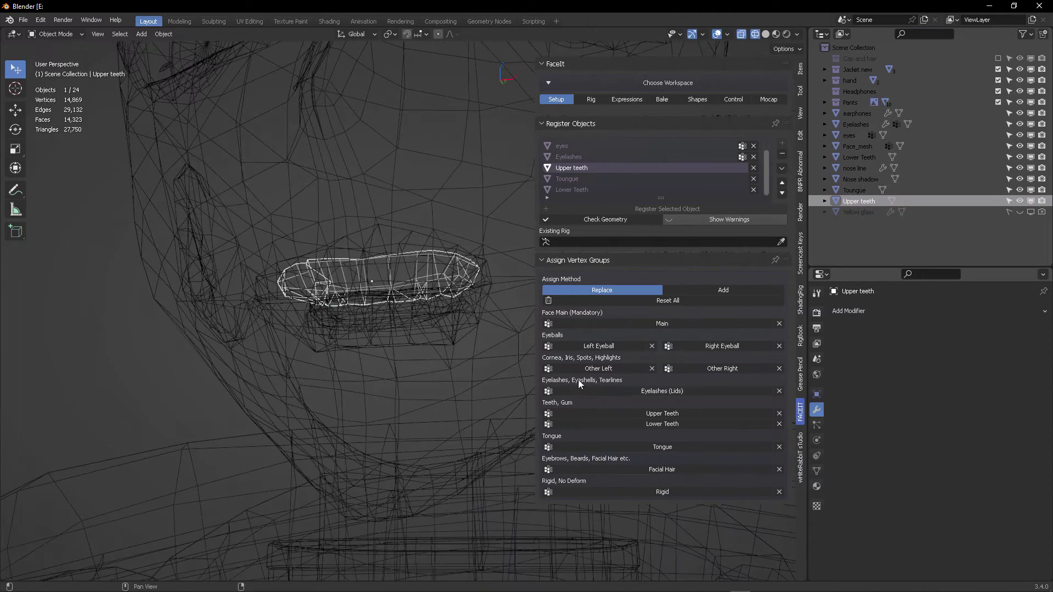
Assign the upper teeth, lower teeth and tongue objects to the Upper Teeth, Lower Teeth and Tongue vertex groups.
click(649, 416)
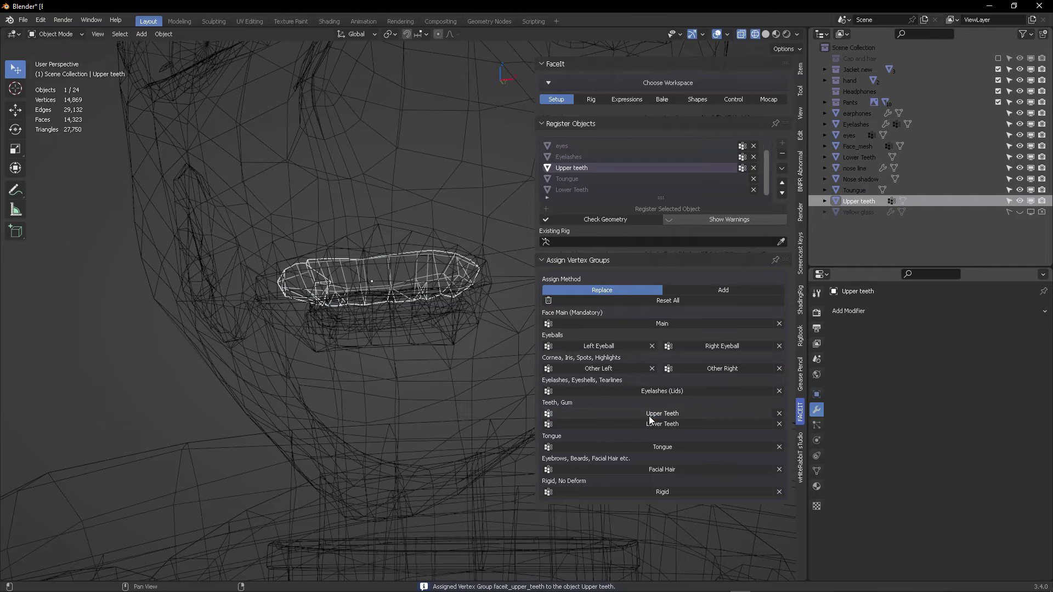
click(581, 191)
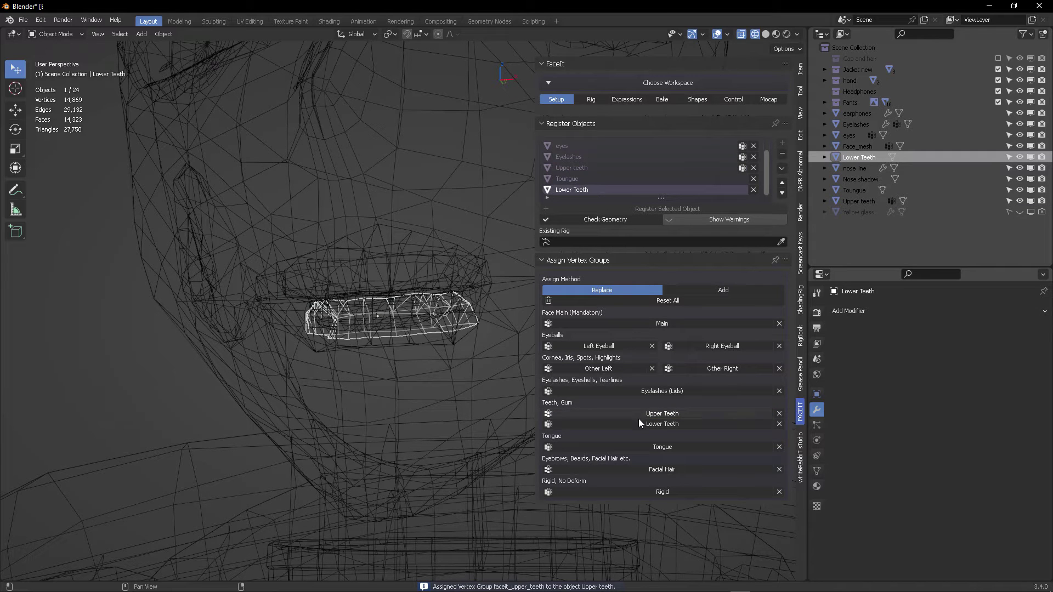
click(640, 422)
click(576, 179)
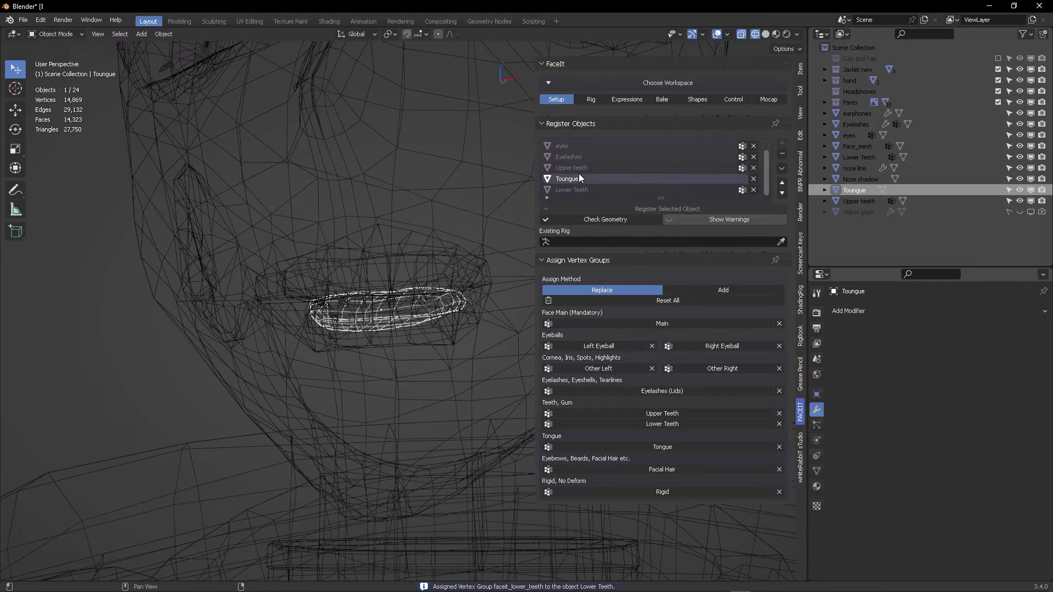
click(661, 447)
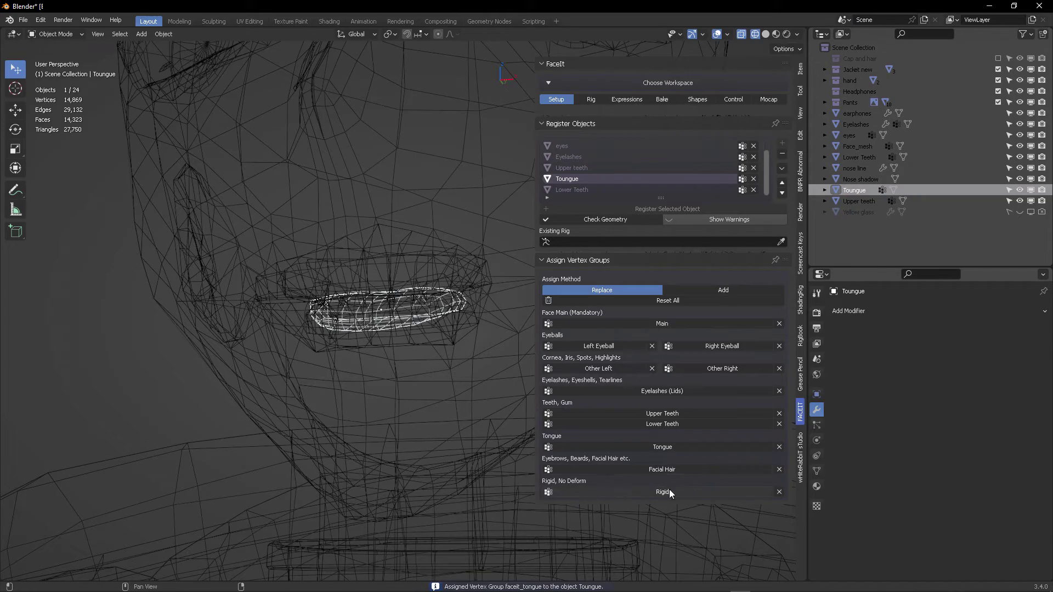
Select the face mesh, check the whole head, and save the file.
scroll(436, 282, down, 5)
shift+middle_drag(400, 251, 418, 301)
click(432, 191)
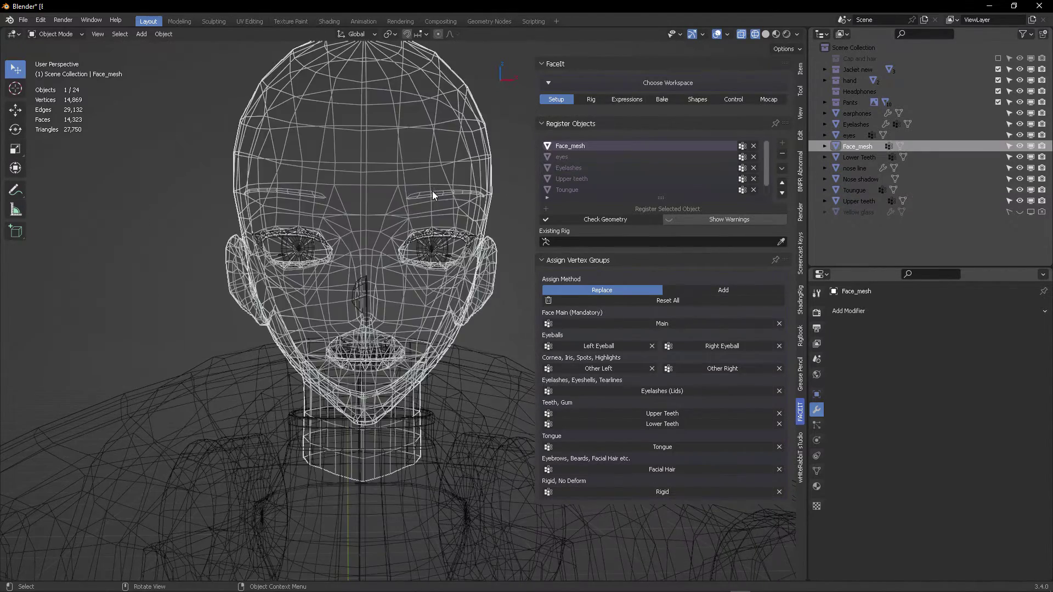
middle_drag(445, 229, 468, 240)
key(ctrl+s)
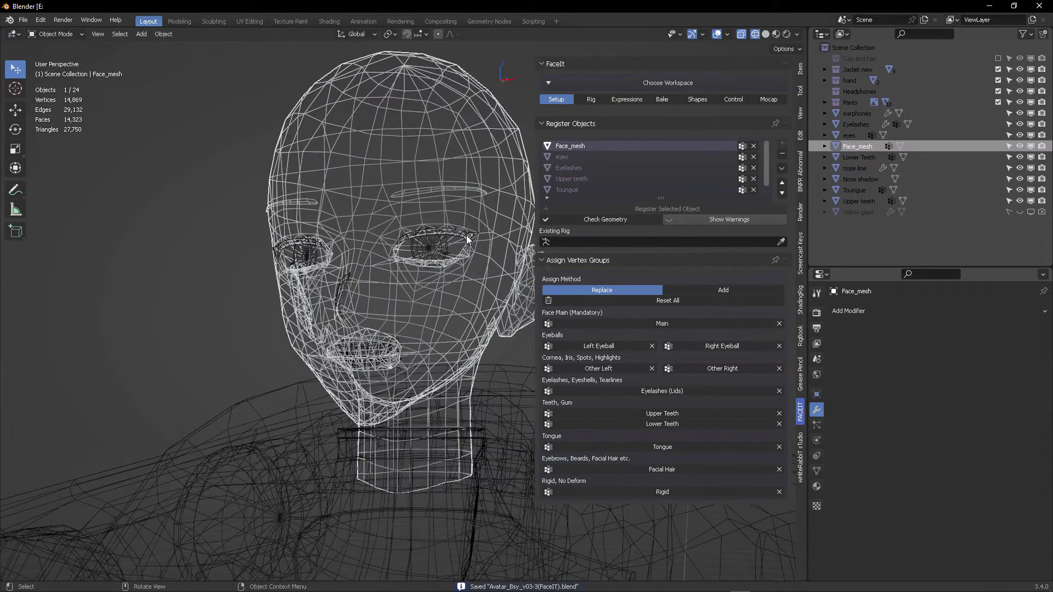
Review each registered face object and examine the vertex groups assigned to the eyes.
click(179, 235)
middle_drag(444, 163, 490, 159)
click(566, 157)
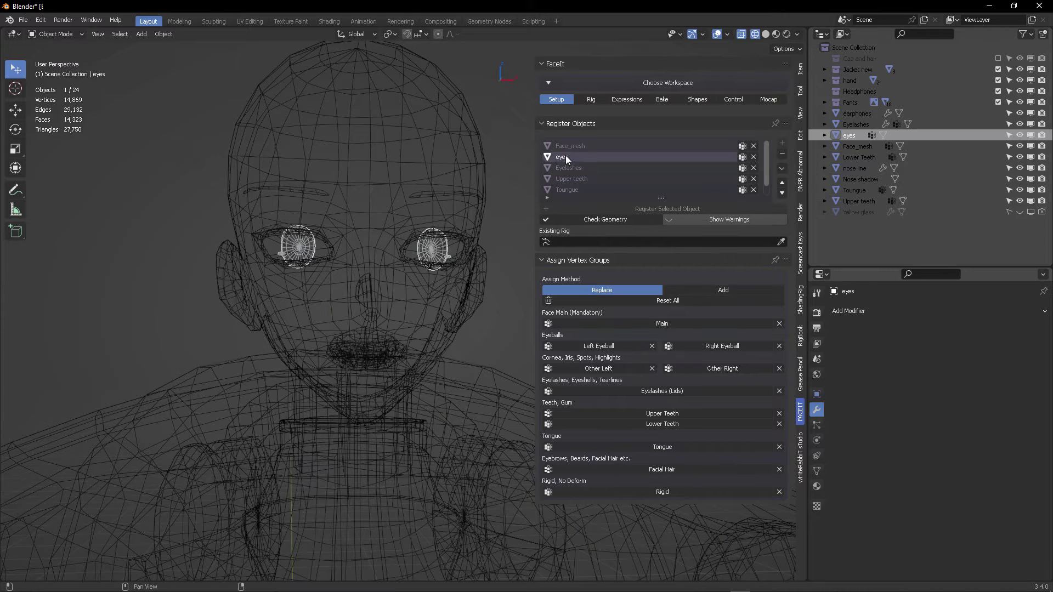
click(566, 168)
click(568, 158)
click(568, 167)
click(570, 179)
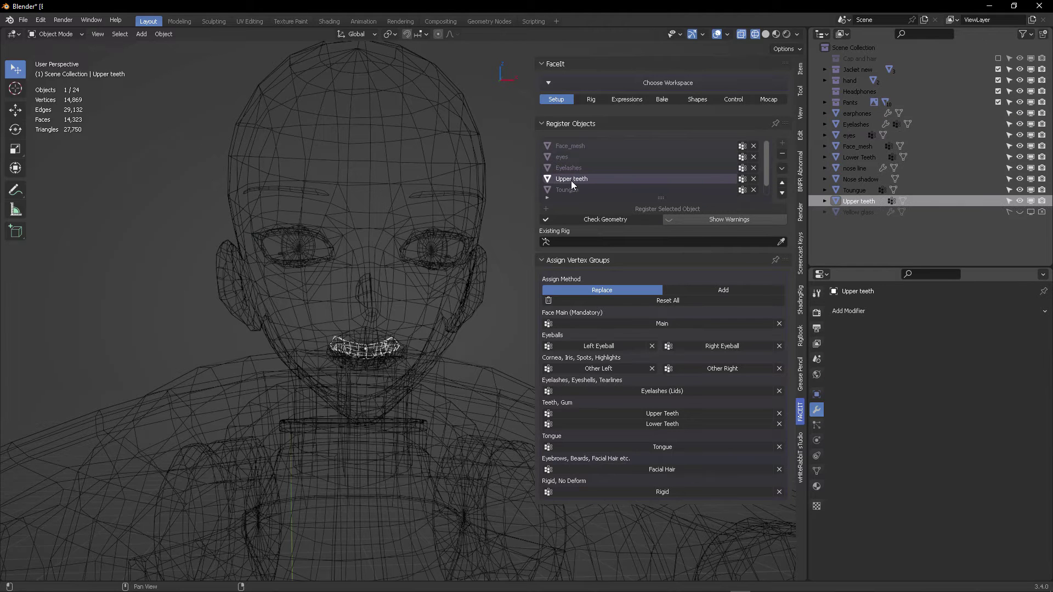
click(573, 191)
click(569, 147)
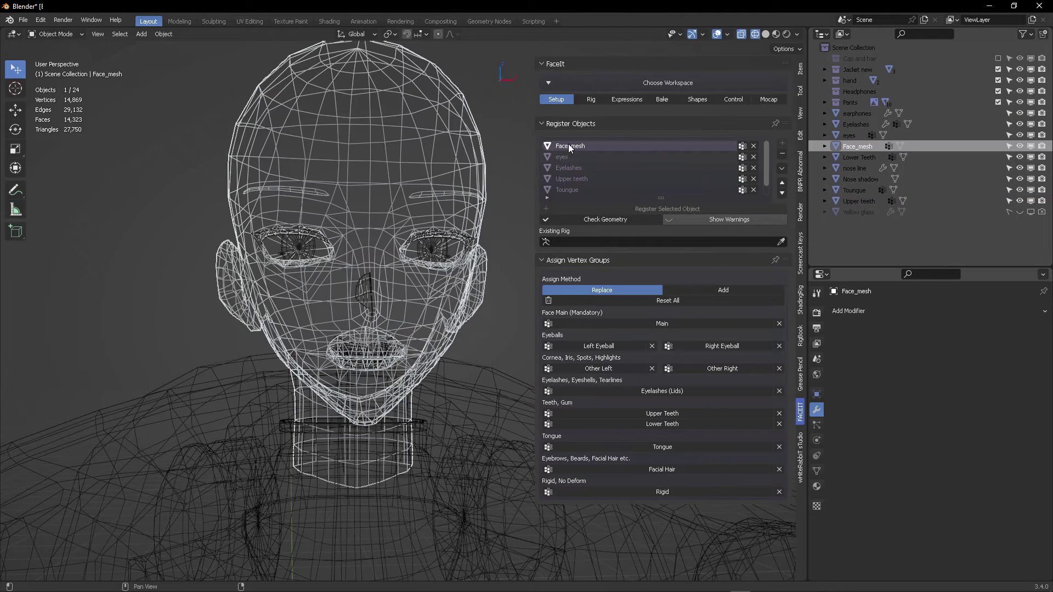
click(568, 159)
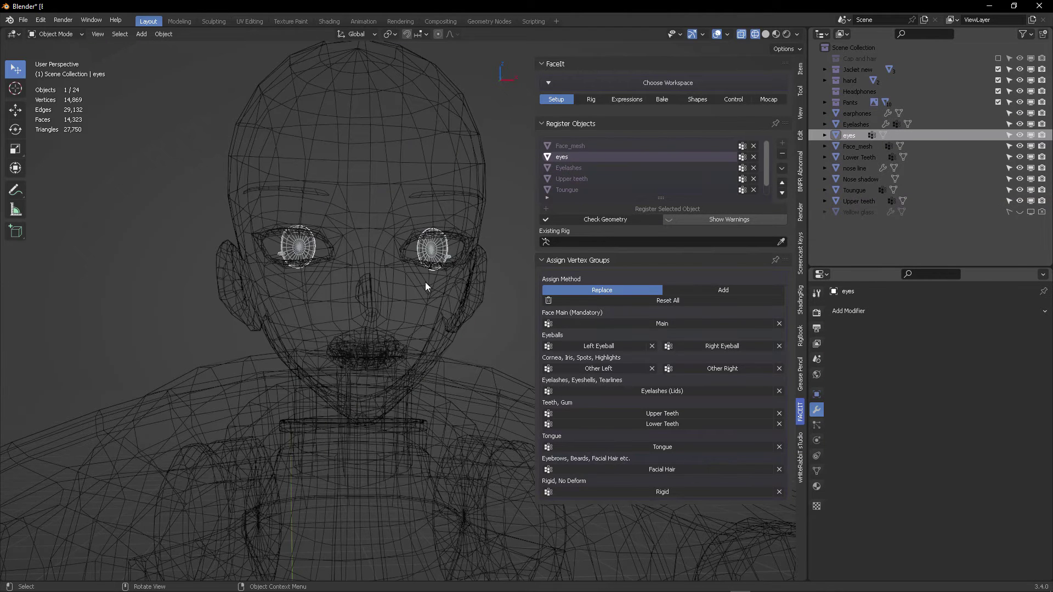
click(817, 471)
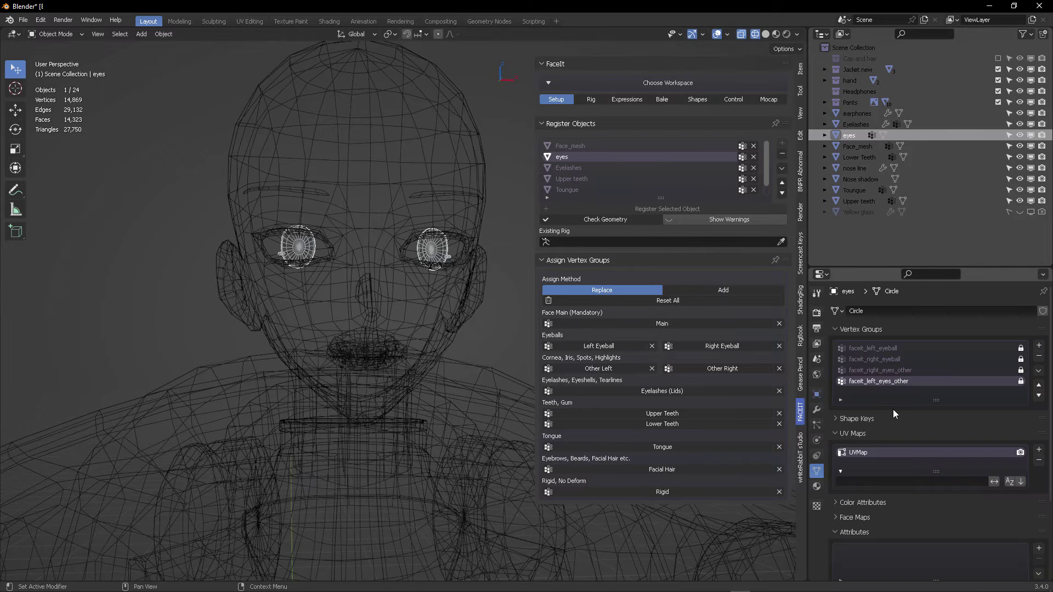
click(899, 349)
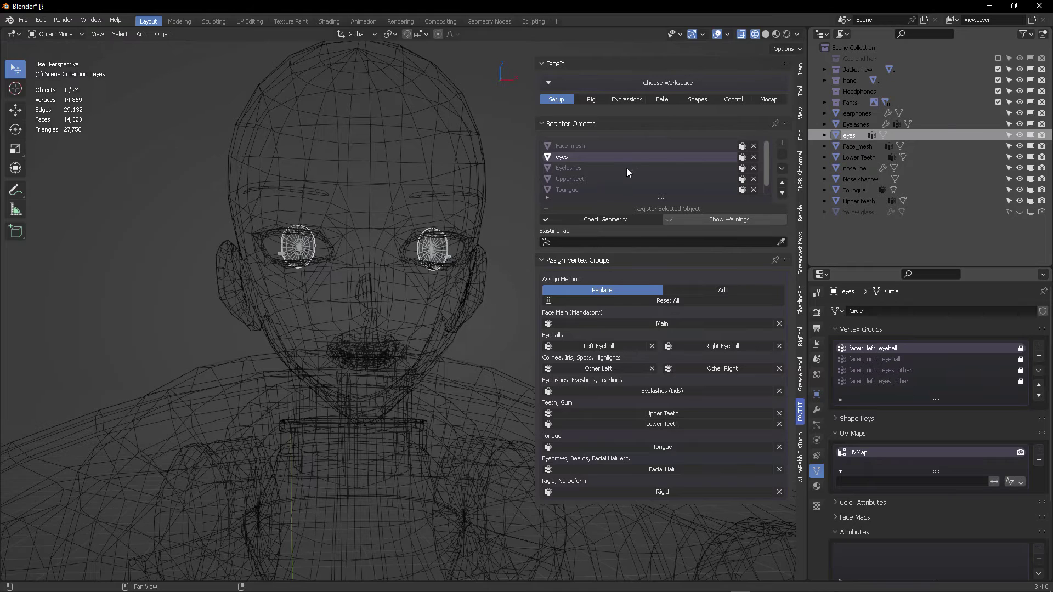
Go to FaceIt's Rig stage and show the face mesh from the front in solid shading without X-ray.
click(596, 101)
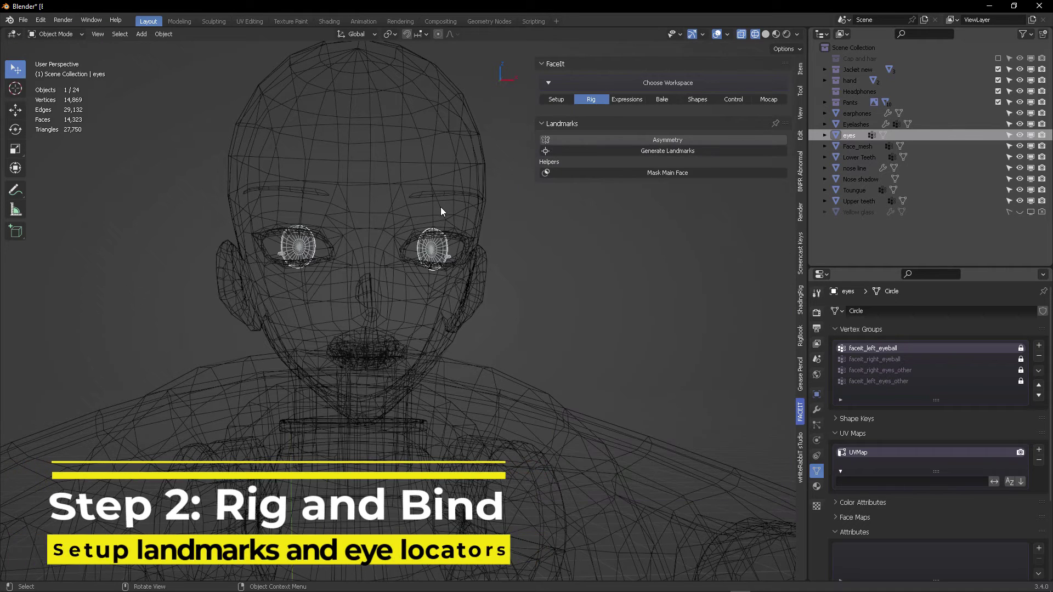
key(KP_1)
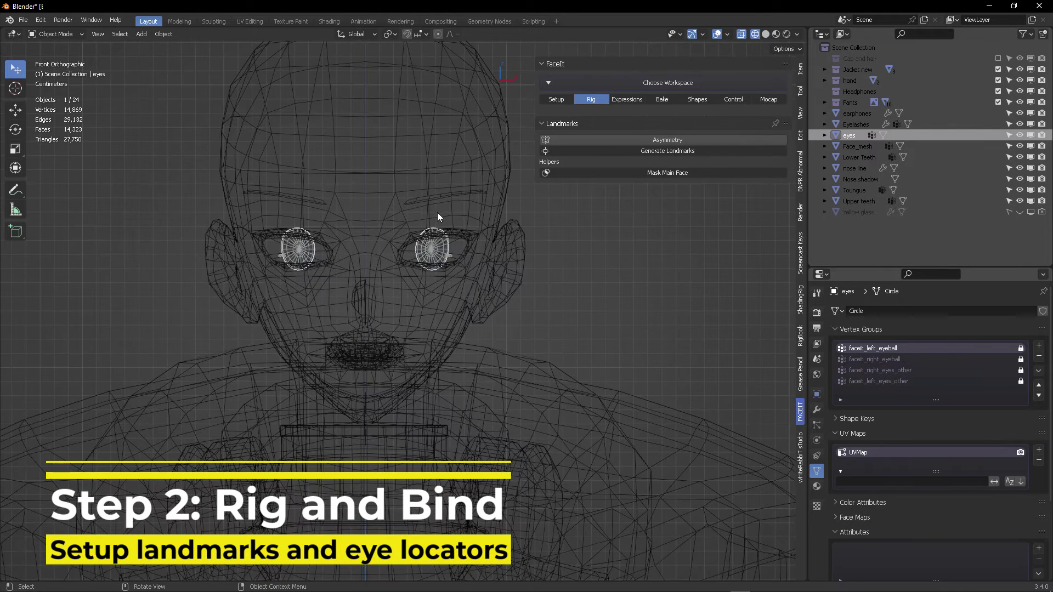
shift+middle_drag(449, 227, 439, 309)
click(766, 34)
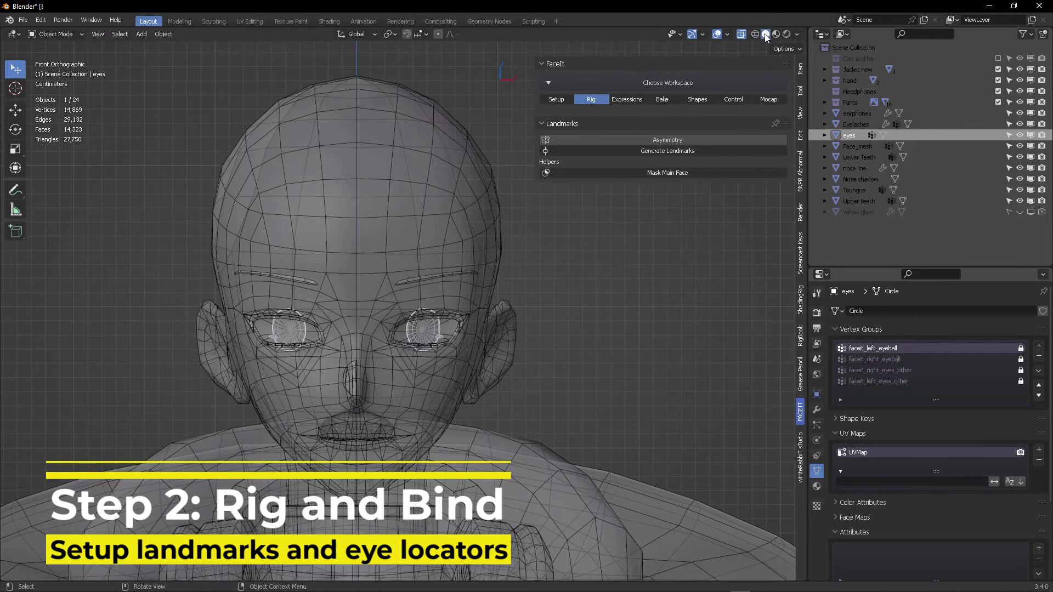
click(740, 33)
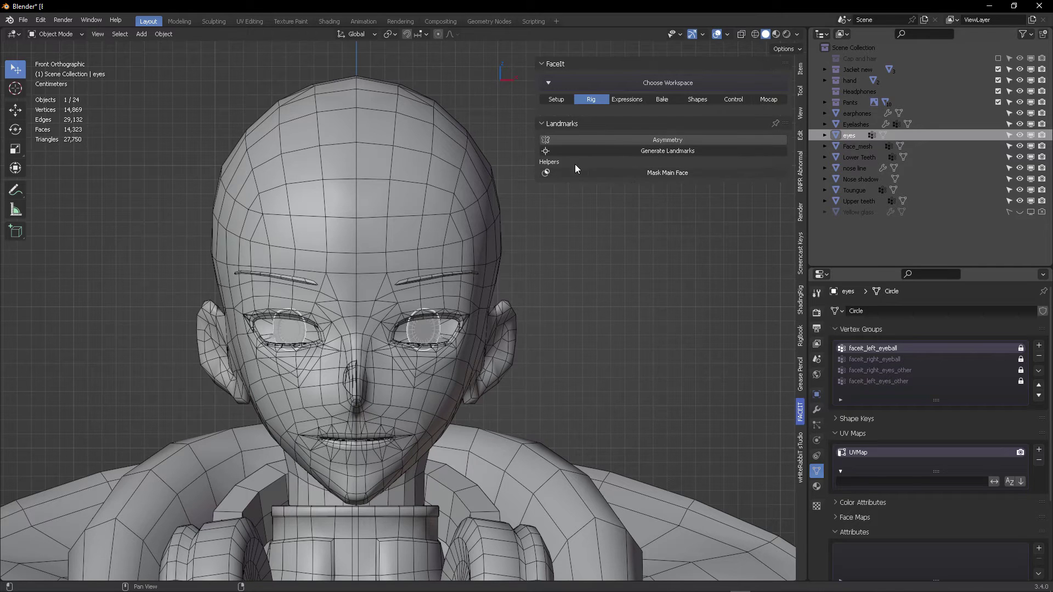
click(436, 206)
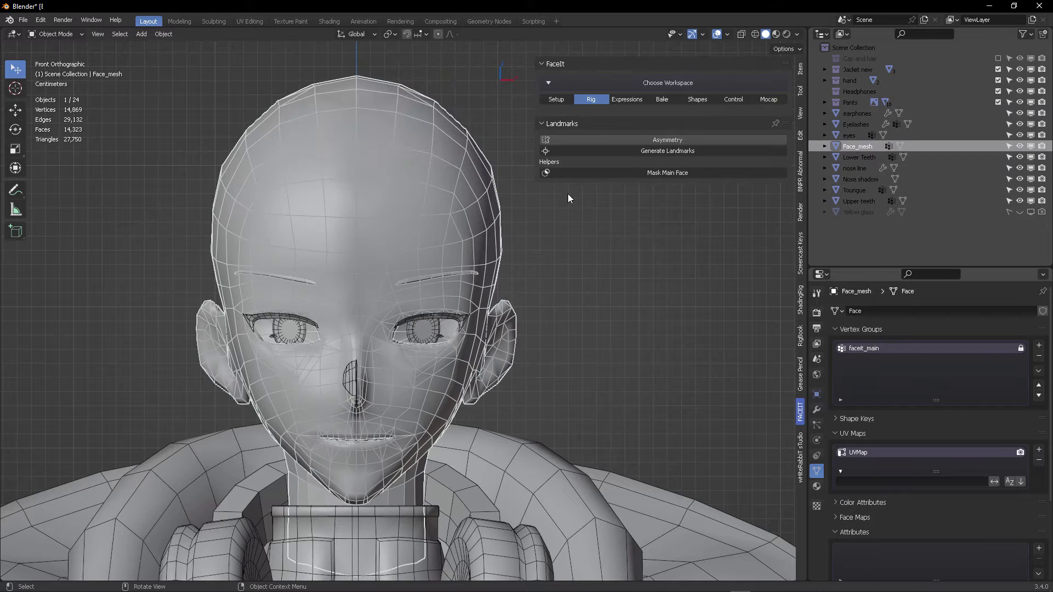
Generate the facial landmarks and align them to the character's chin.
click(663, 150)
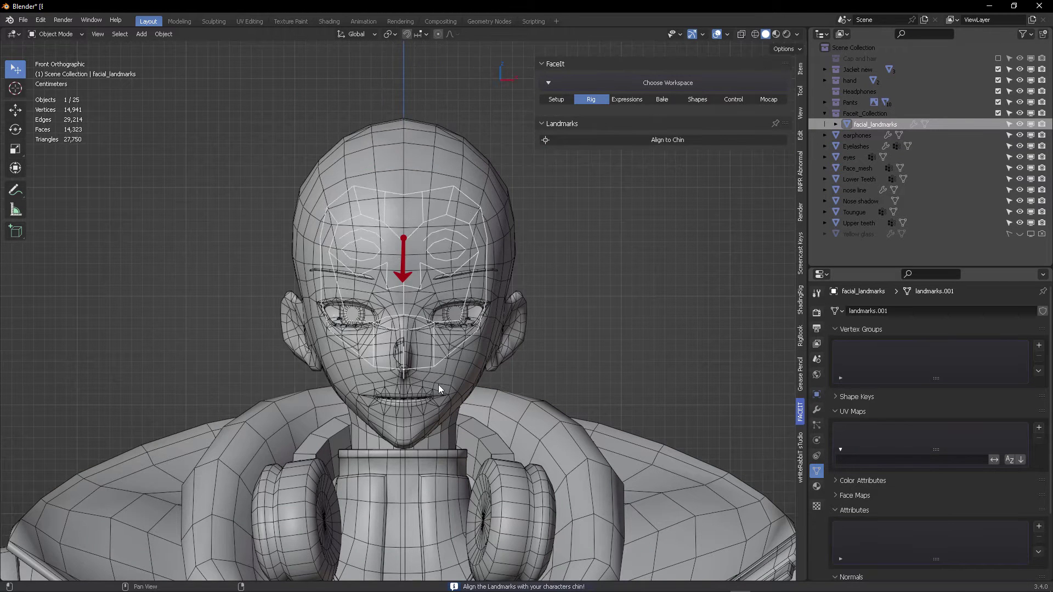
click(436, 438)
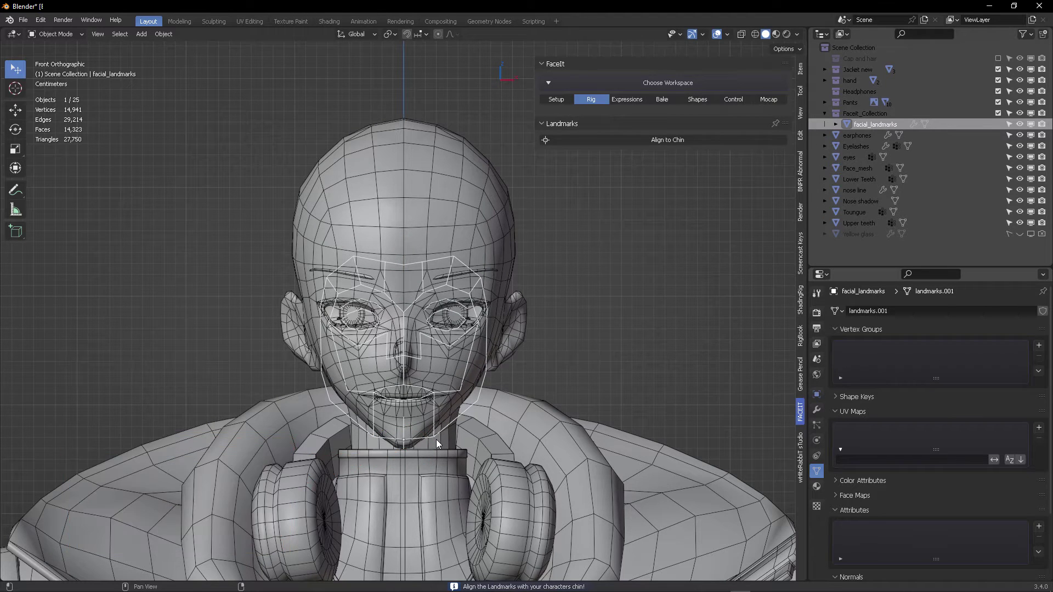
click(436, 440)
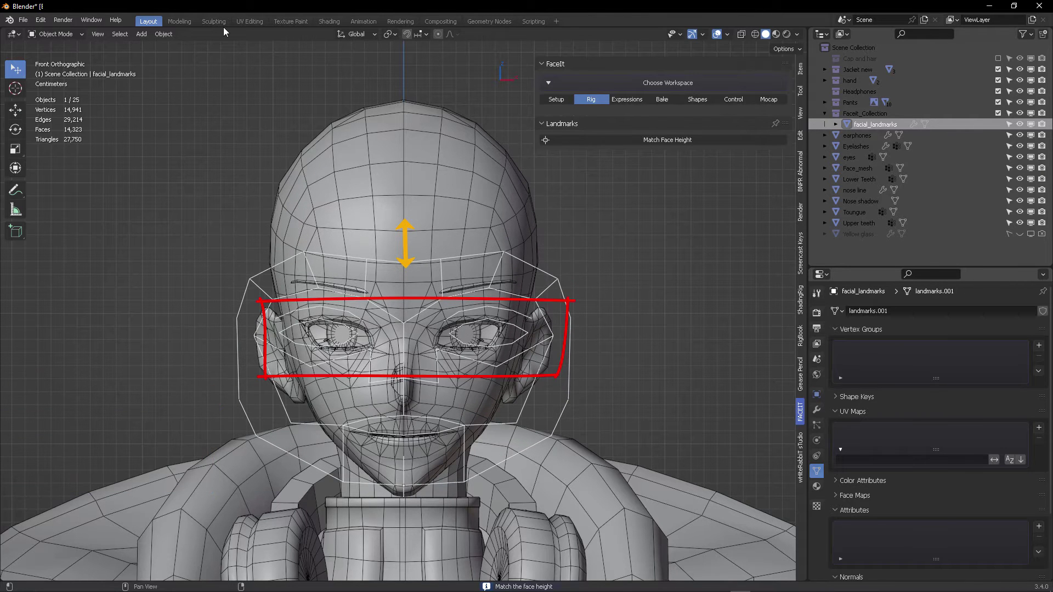
Scale the landmarks to match the height and width of the face.
click(281, 579)
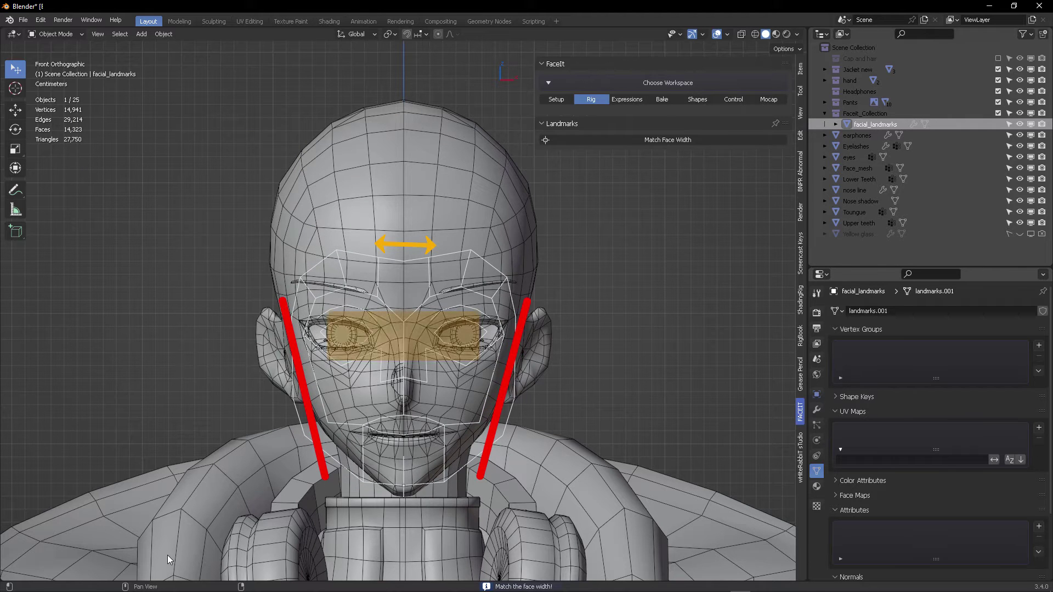
click(127, 557)
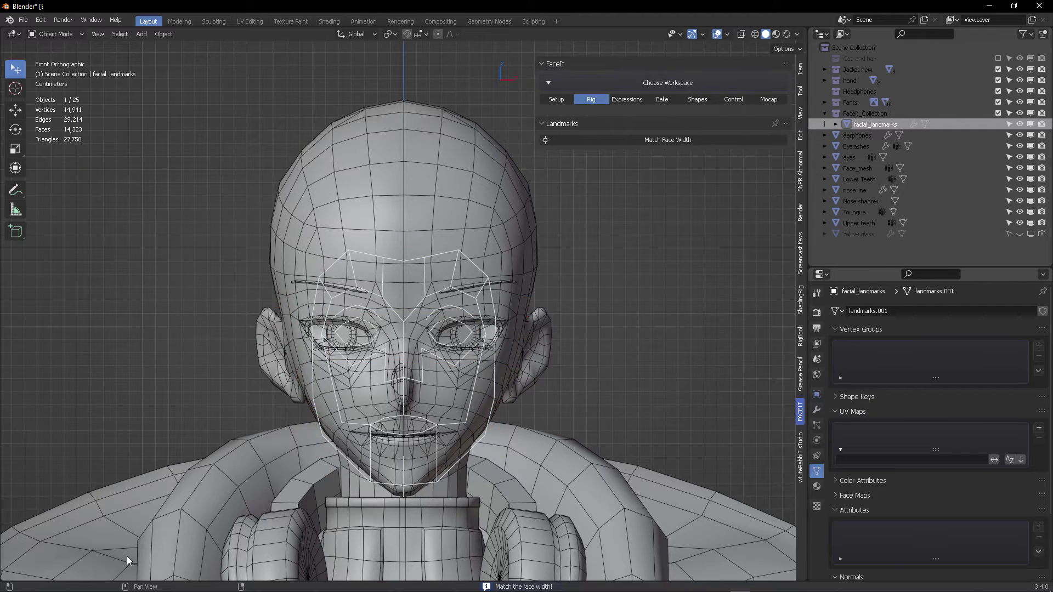
click(172, 559)
Move the chin landmark onto the tip of the chin and widen the 3D viewport.
scroll(487, 326, up, 3)
click(299, 512)
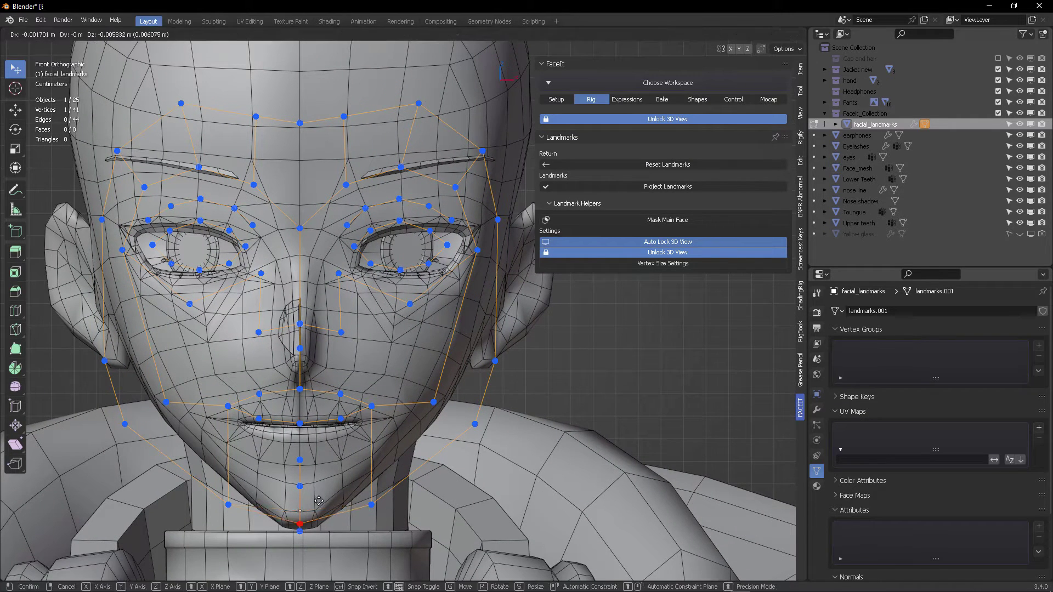
drag(808, 165, 1037, 164)
Move the eye's inner corner, outer corner and outer lower-lid landmarks onto the edge of the eye opening.
shift+middle_drag(492, 218, 529, 255)
scroll(529, 256, up, 2)
scroll(530, 255, up, 2)
click(492, 230)
key(g)
drag(690, 280, 693, 306)
shift+middle_drag(755, 228, 573, 274)
drag(574, 274, 627, 272)
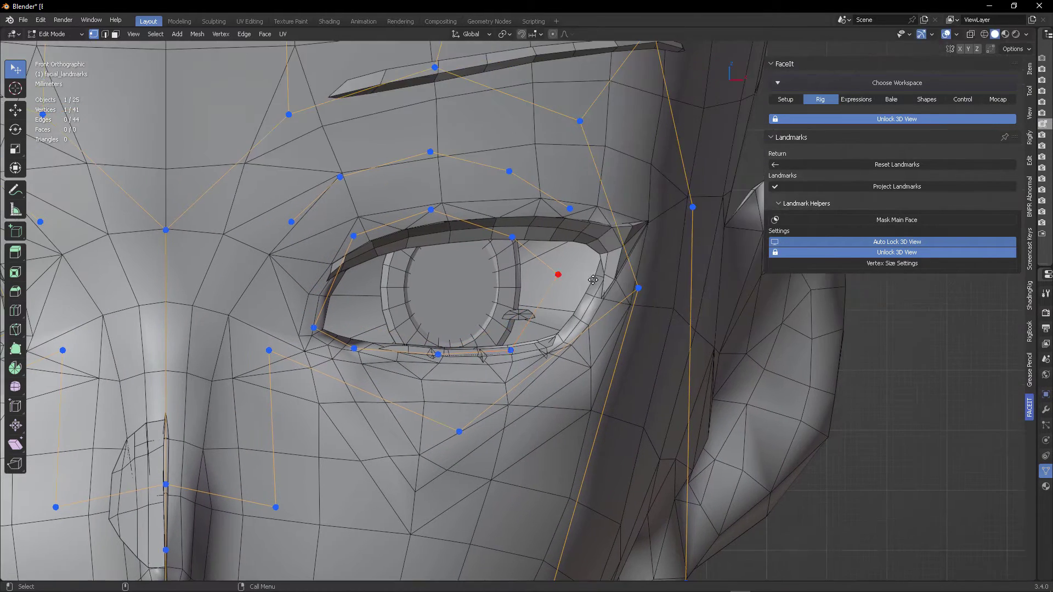
drag(571, 344, 565, 344)
Reposition the upper and lower eyelid landmarks so they follow the eye outline with even spacing.
drag(515, 239, 578, 234)
drag(434, 211, 497, 230)
drag(364, 237, 381, 252)
drag(314, 327, 313, 303)
drag(354, 349, 315, 342)
drag(437, 355, 472, 357)
drag(318, 343, 388, 355)
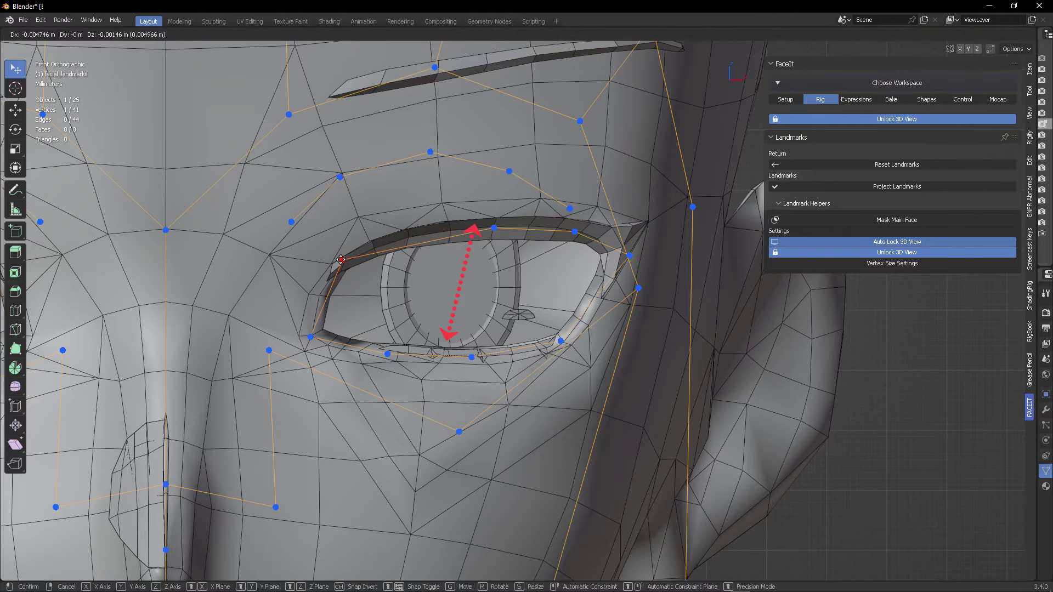
drag(494, 228, 450, 230)
drag(575, 231, 543, 226)
mouse_move(630, 256)
mouse_down()
mouse_move(616, 235)
mouse_move(628, 246)
mouse_up()
Fit the landmarks above the upper eyelid to the lid crease and lower the outer cheek landmark beside the eye.
drag(570, 208, 605, 206)
drag(509, 171, 541, 199)
drag(341, 178, 357, 217)
drag(291, 221, 269, 253)
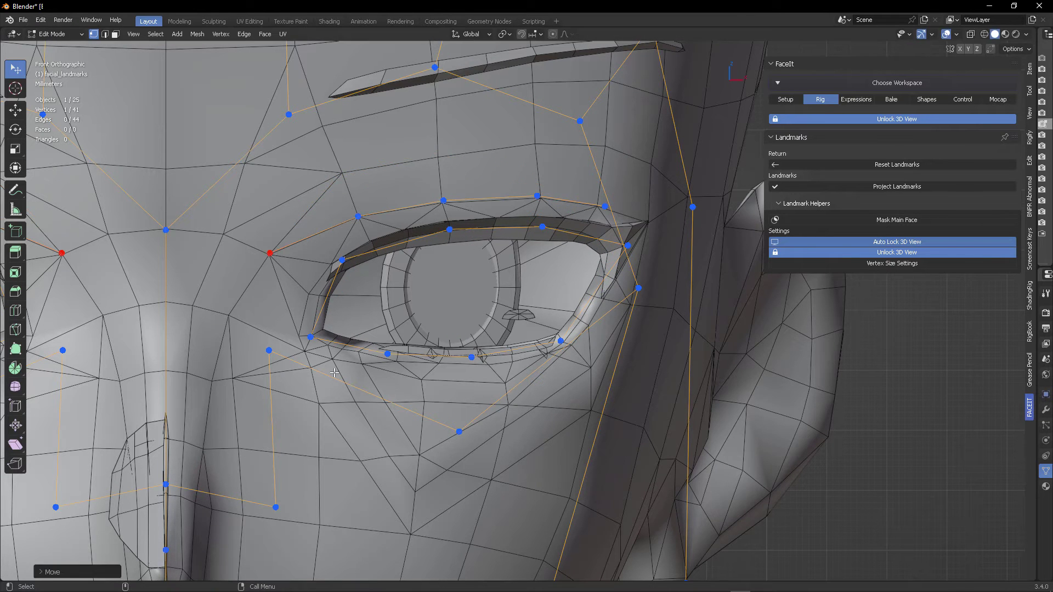
drag(639, 288, 641, 359)
Reposition the eyebrow and forehead landmarks to follow the brow line and the edge of the forehead.
scroll(640, 359, down, 3)
scroll(466, 274, up, 2)
drag(452, 246, 407, 240)
shift+middle_drag(448, 331, 357, 442)
drag(562, 244, 608, 244)
drag(617, 189, 630, 190)
drag(609, 244, 615, 203)
drag(621, 188, 638, 116)
drag(479, 213, 522, 203)
drag(394, 240, 410, 224)
drag(638, 115, 621, 146)
drag(382, 163, 391, 168)
drag(615, 203, 616, 229)
Move the nose landmarks and the neighbouring group beside the nose to match the nose and mouth area.
shift+middle_drag(351, 547, 429, 314)
key(b)
drag(544, 306, 438, 417)
key(g)
click(439, 447)
drag(401, 379, 401, 408)
drag(401, 322, 401, 364)
scroll(401, 364, up, 1)
drag(454, 414, 464, 372)
Adjust the lower-face landmarks and move the temple landmark down along the side of the face.
scroll(484, 511, down, 1)
shift+middle_drag(484, 511, 430, 500)
drag(551, 331, 513, 313)
drag(346, 499, 346, 517)
shift+middle_drag(637, 333, 616, 560)
drag(630, 278, 630, 335)
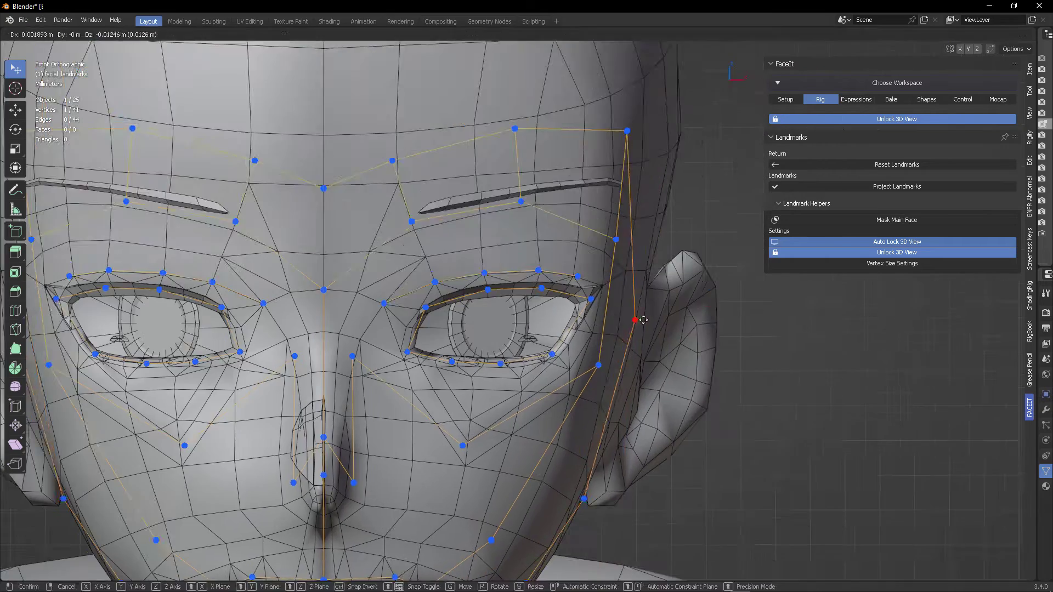
Fine-tune the remaining front-view landmarks, including the cheek landmarks below the eyes.
scroll(630, 334, up, 1)
shift+middle_drag(368, 576, 524, 150)
drag(418, 336, 416, 348)
scroll(414, 347, down, 2)
shift+middle_drag(536, 107, 458, 364)
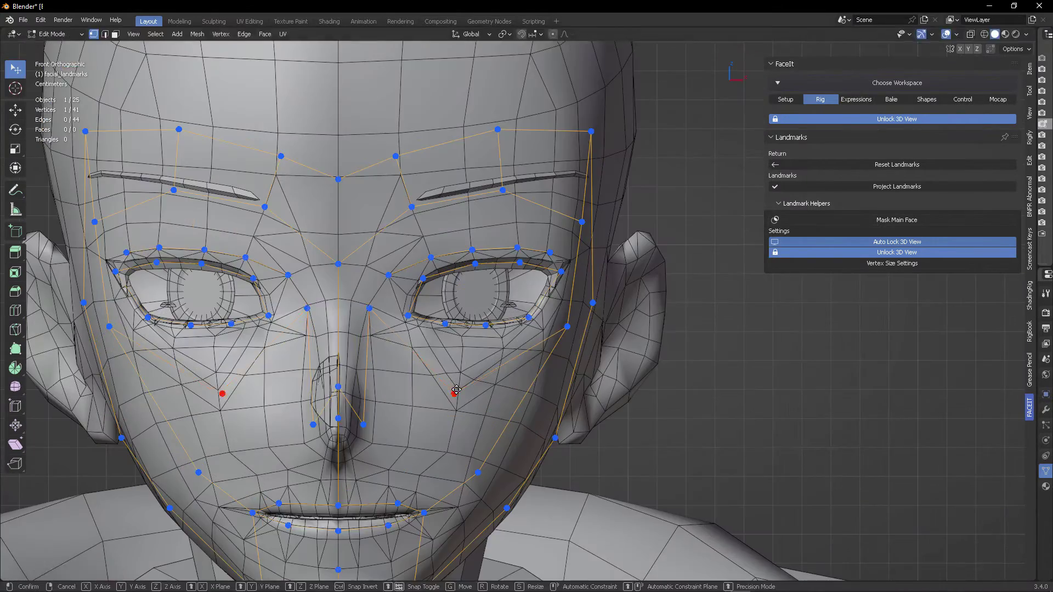
scroll(458, 364, down, 2)
Project the landmarks onto the face and move the stray jaw and throat landmarks into place in side view.
click(897, 187)
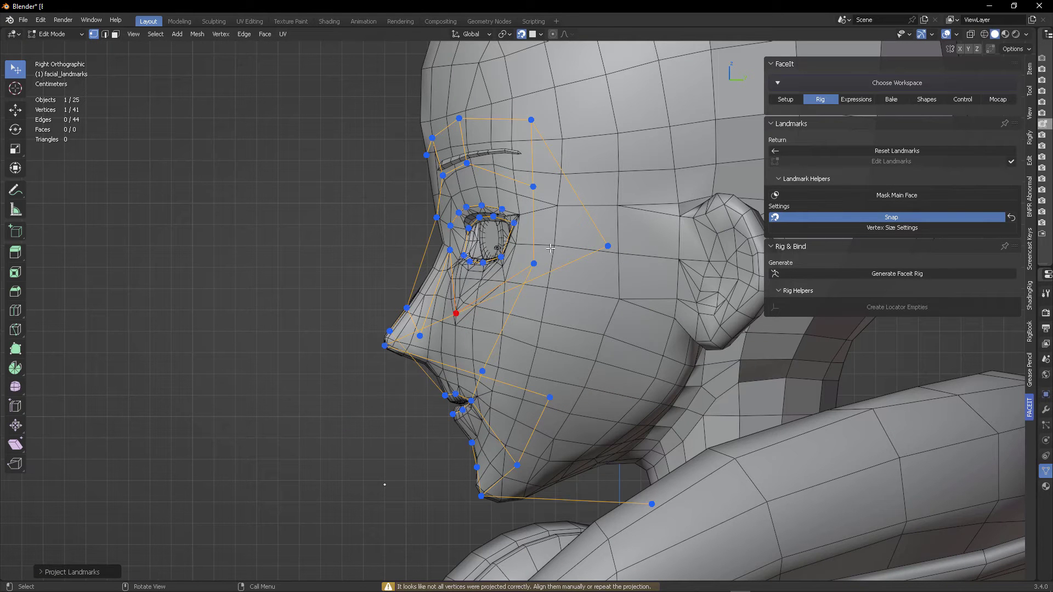
shift+middle_drag(559, 278, 464, 278)
drag(274, 348, 514, 349)
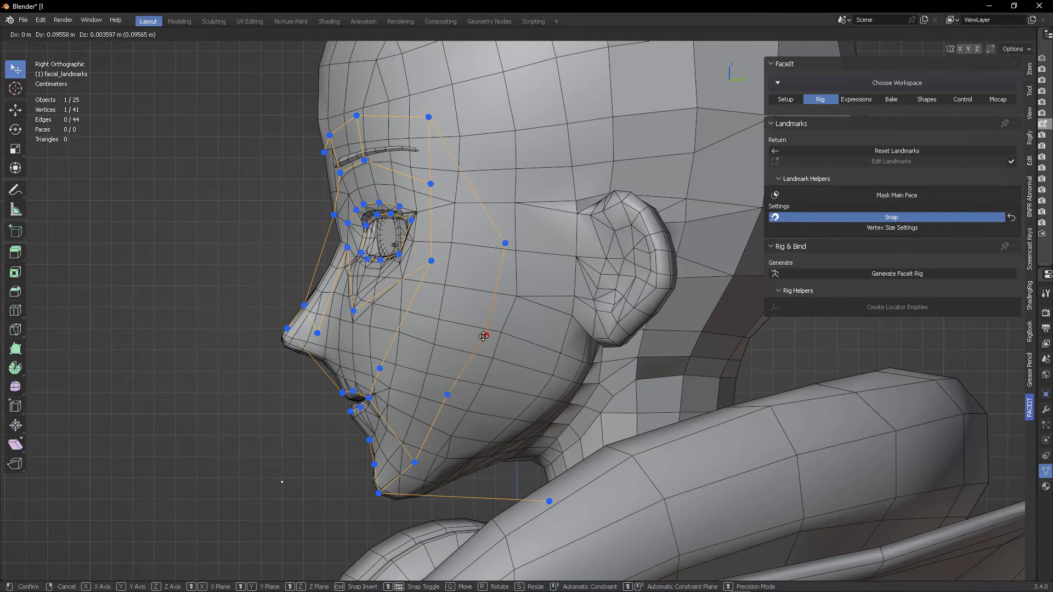
drag(507, 132, 507, 132)
drag(549, 501, 524, 454)
Align the chin landmarks with the chin profile and refine the mouth landmarks in side view.
drag(378, 493, 389, 498)
drag(369, 440, 376, 453)
drag(374, 464, 371, 476)
scroll(397, 372, up, 3)
scroll(397, 372, up, 2)
shift+middle_drag(396, 371, 589, 209)
drag(389, 337, 401, 332)
drag(369, 363, 374, 363)
shift+middle_drag(374, 363, 402, 506)
drag(214, 308, 198, 343)
Refine the landmarks along the upper face profile and forehead in side view.
scroll(357, 322, down, 2)
shift+middle_drag(357, 322, 341, 347)
drag(321, 293, 356, 389)
shift+middle_drag(373, 313, 322, 413)
drag(344, 294, 346, 319)
drag(321, 237, 330, 284)
drag(332, 164, 334, 179)
drag(374, 143, 387, 151)
mouse_move(488, 184)
mouse_down()
mouse_move(496, 174)
mouse_move(488, 183)
mouse_up()
Adjust the cheek and jaw landmarks on the side of the face in side view.
shift+middle_drag(414, 492, 357, 358)
drag(344, 369, 373, 341)
scroll(417, 357, down, 2)
drag(477, 384, 494, 394)
scroll(504, 346, down, 1)
drag(514, 303, 528, 270)
scroll(528, 270, down, 2)
shift+middle_drag(528, 269, 433, 269)
Generate the FaceIt rig from the landmarks and show it from the front.
click(773, 125)
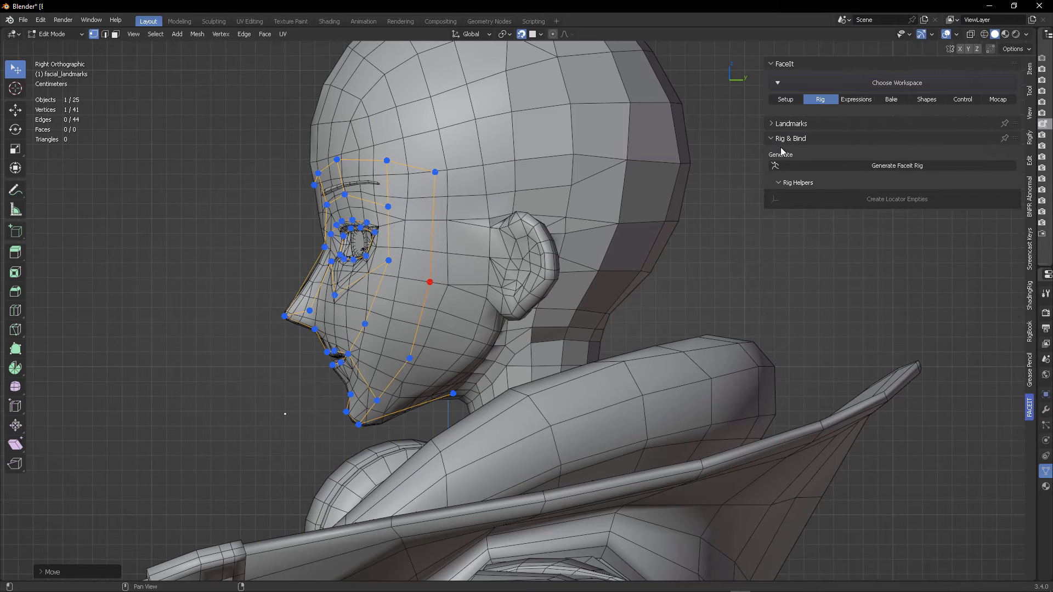
click(772, 123)
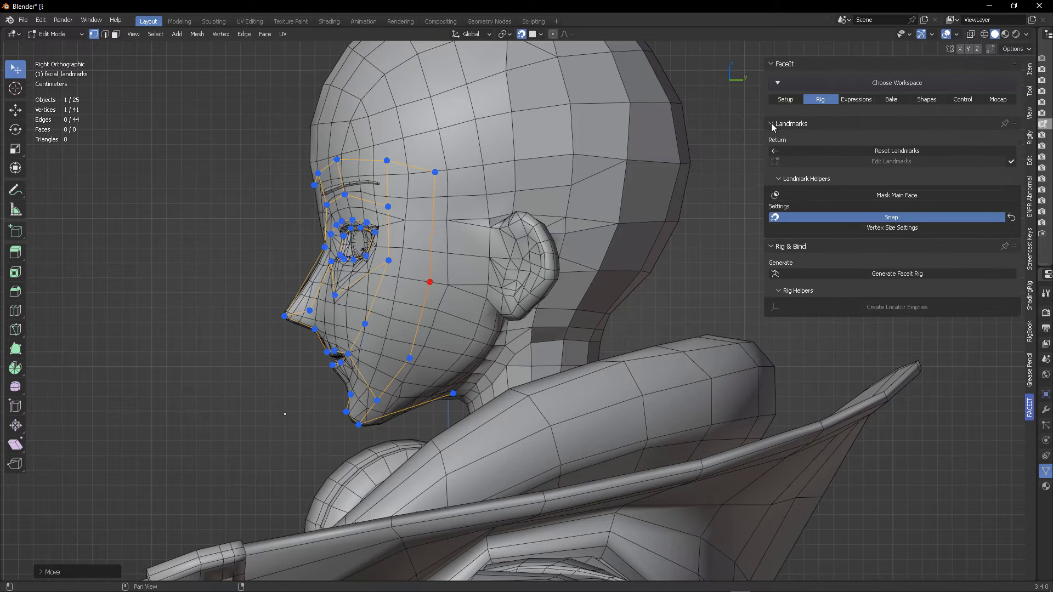
click(889, 274)
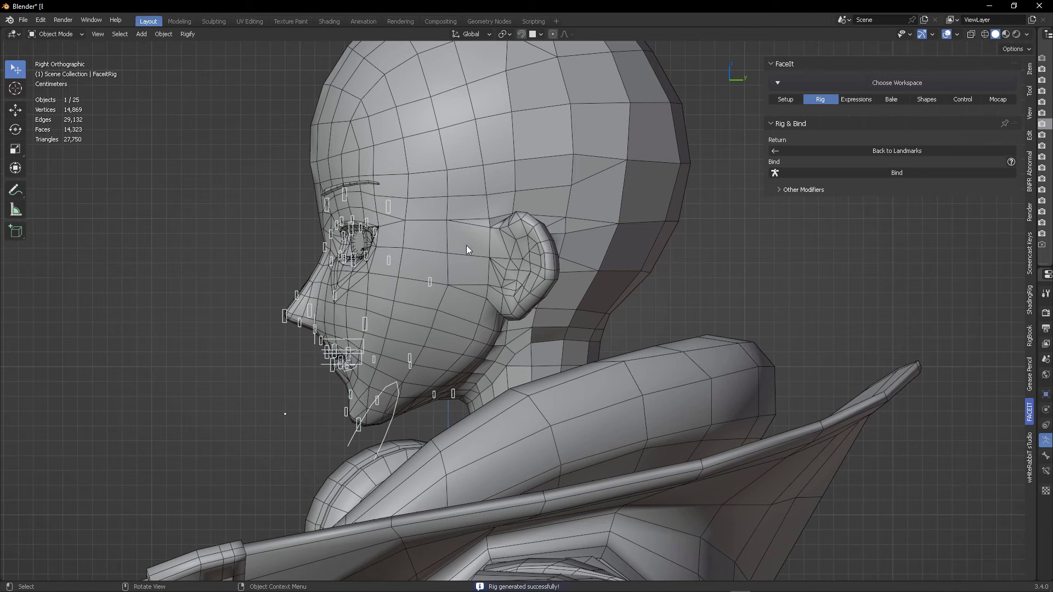
key(KP_1)
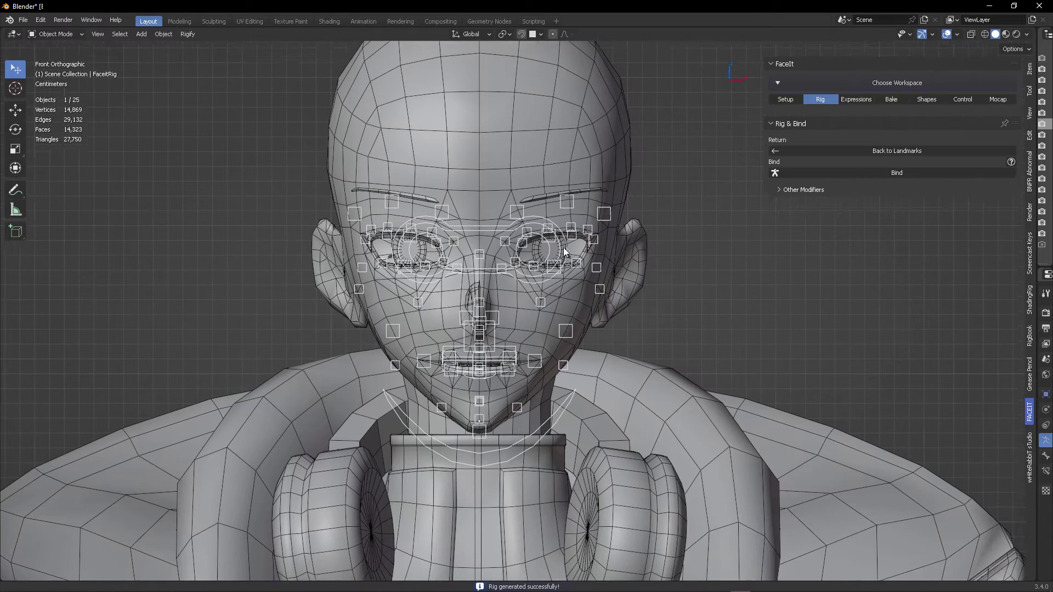
shift+middle_drag(566, 252, 484, 282)
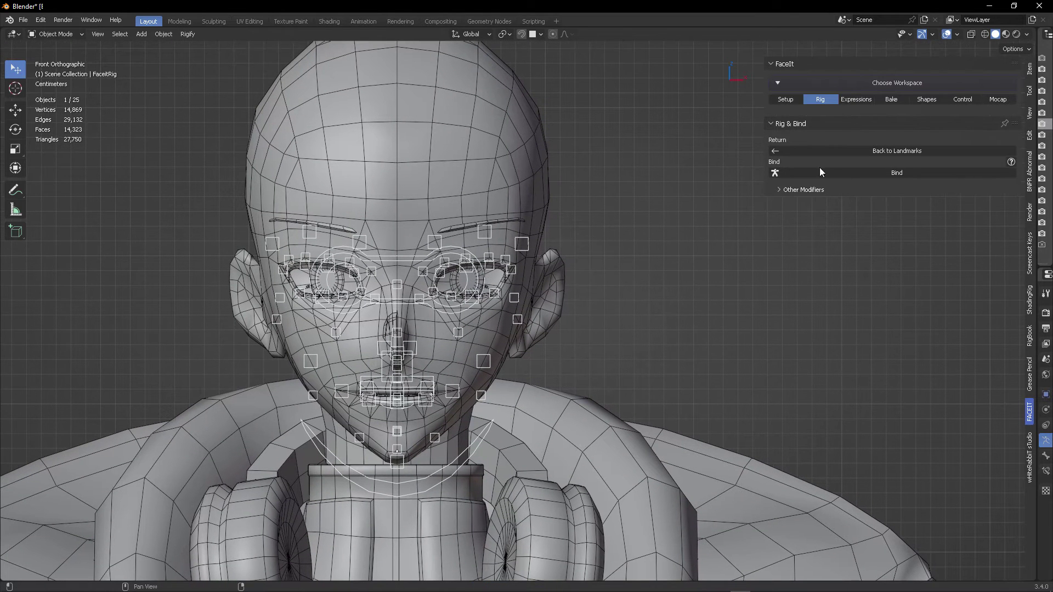
Bind the FaceIt rig to the character with Scale Geometry on and the advanced options expanded.
click(883, 173)
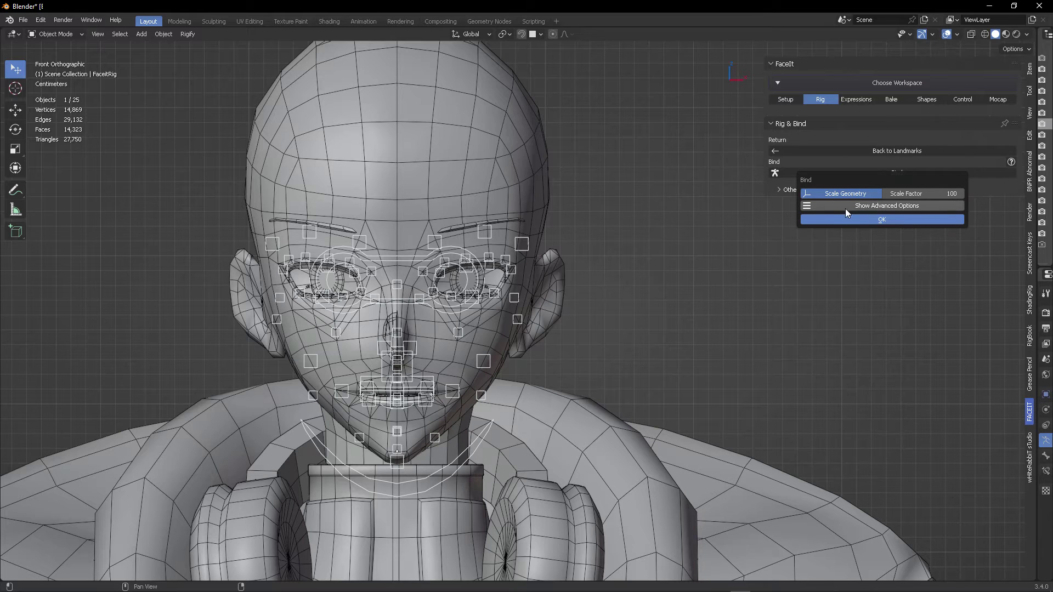
click(862, 206)
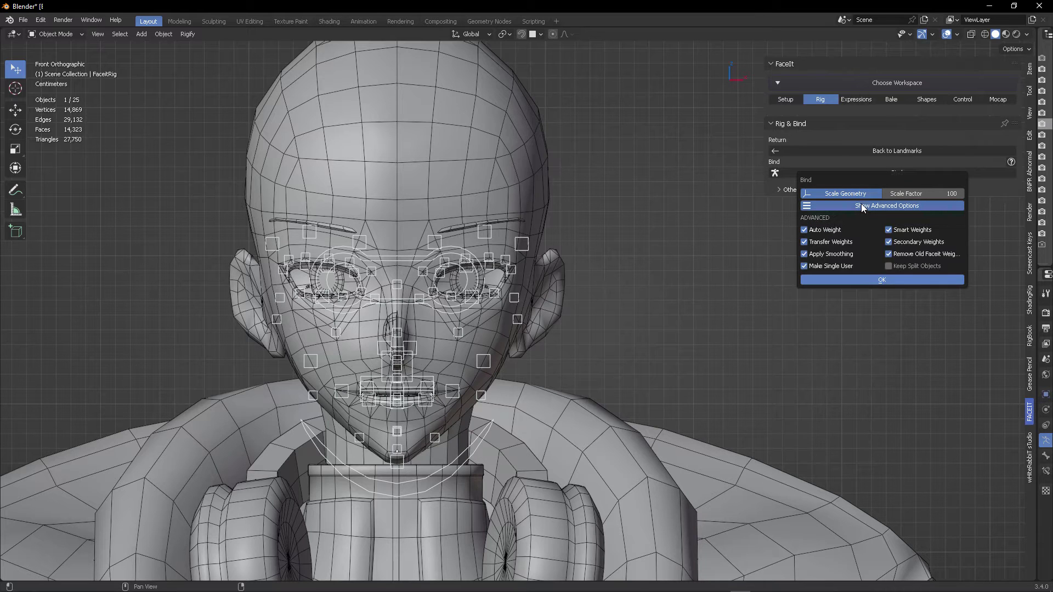
click(881, 280)
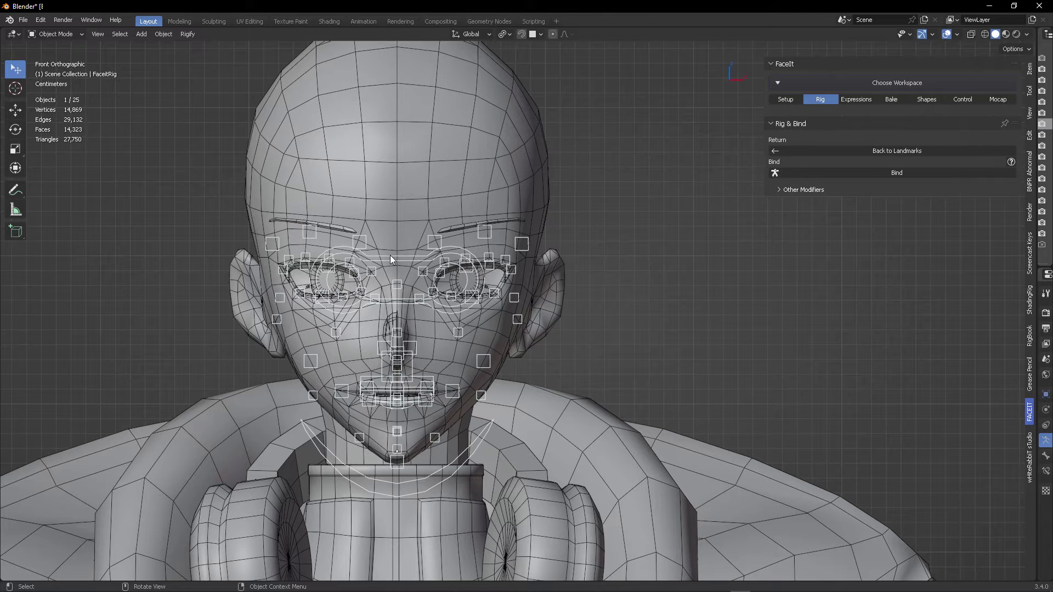
Test the bound rig in Pose Mode by moving the eyes control and rotating the jaw control about the X axis.
key(ctrl+Tab)
click(406, 302)
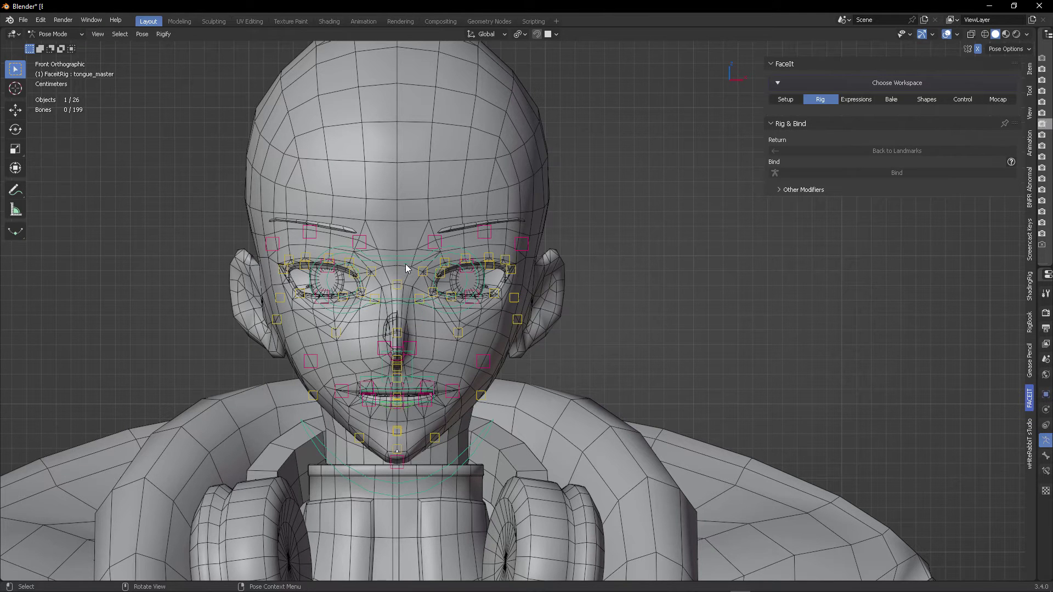
click(406, 265)
key(g)
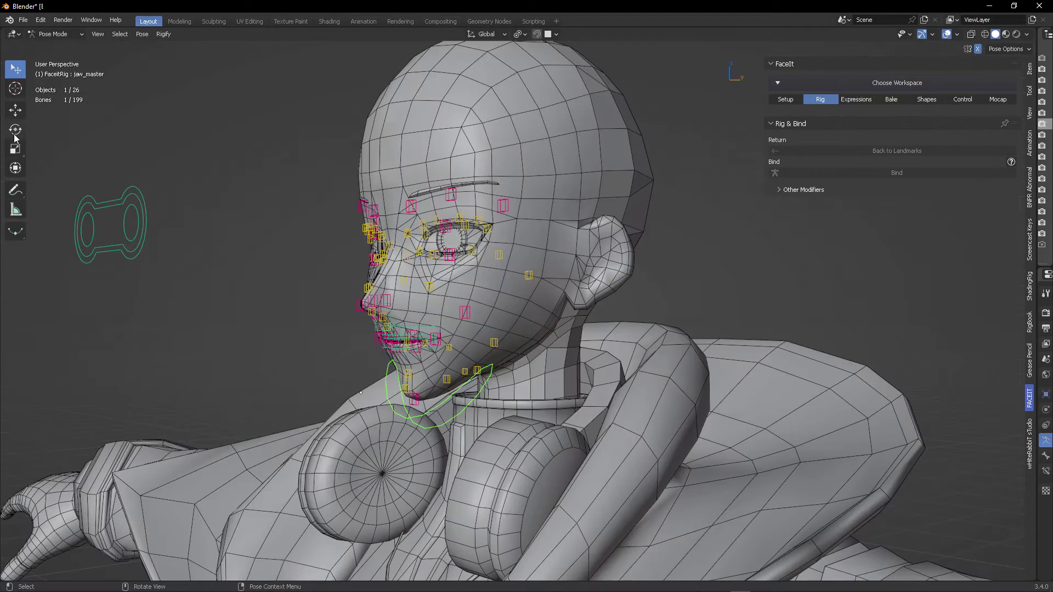
click(15, 131)
middle_drag(428, 257, 540, 252)
key(r)
key(x)
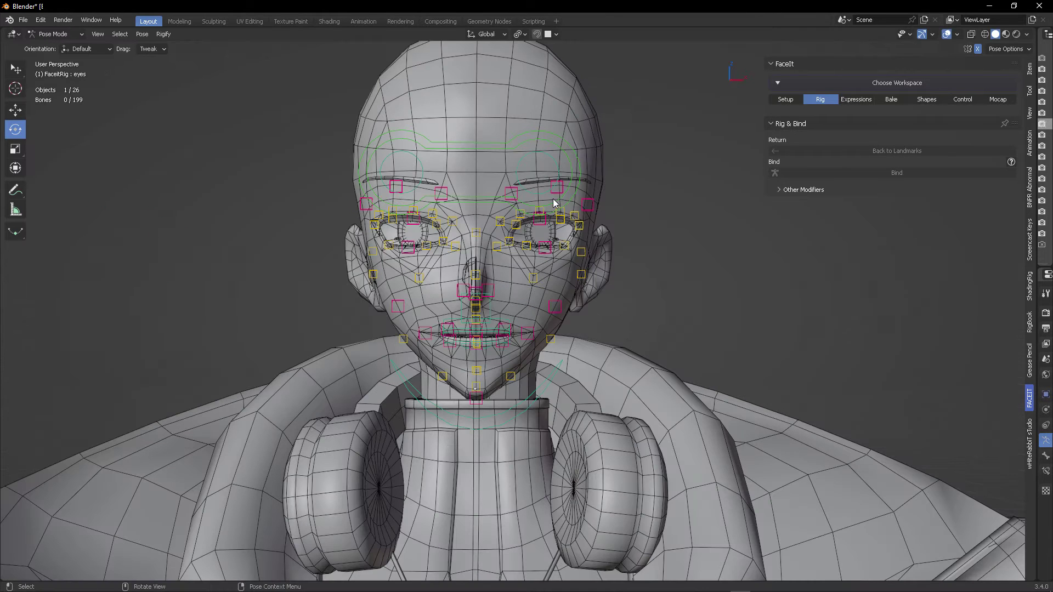
Leave Pose Mode and return the rig to the landmarks stage without keeping the binding weights.
key(ctrl+Tab)
click(494, 180)
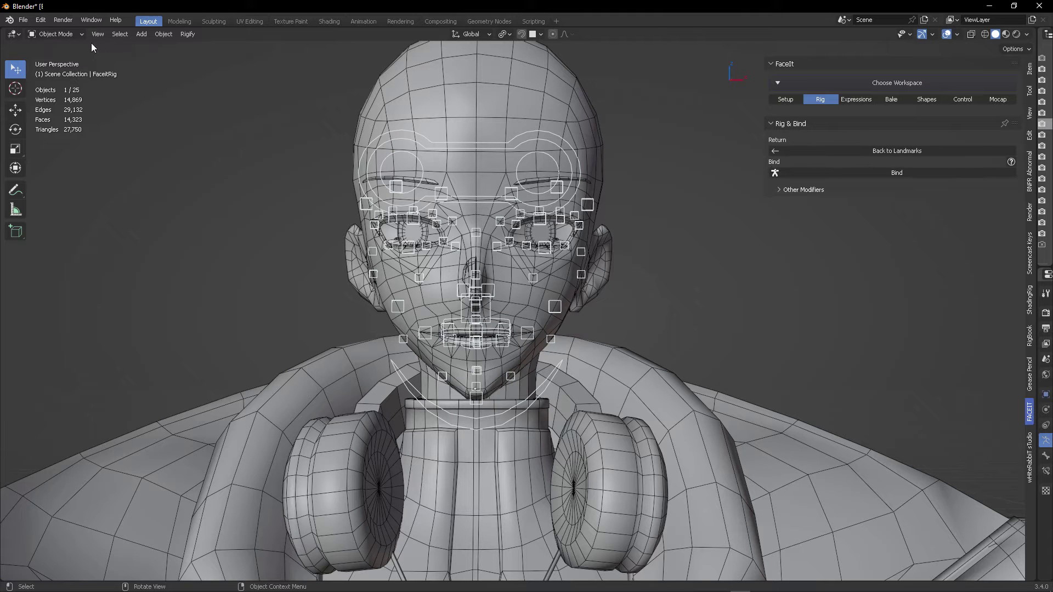
click(55, 35)
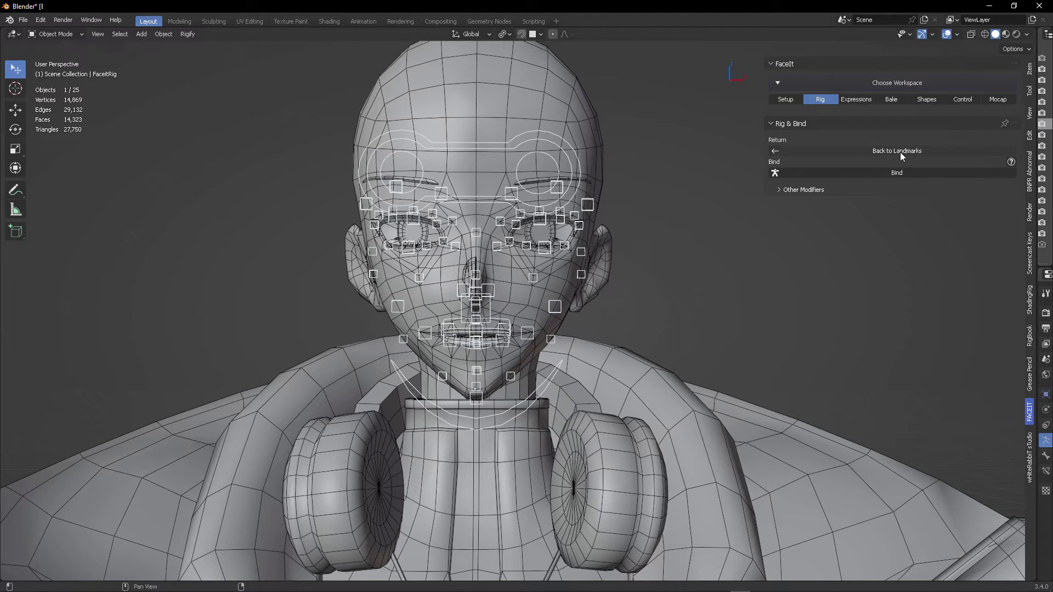
click(899, 151)
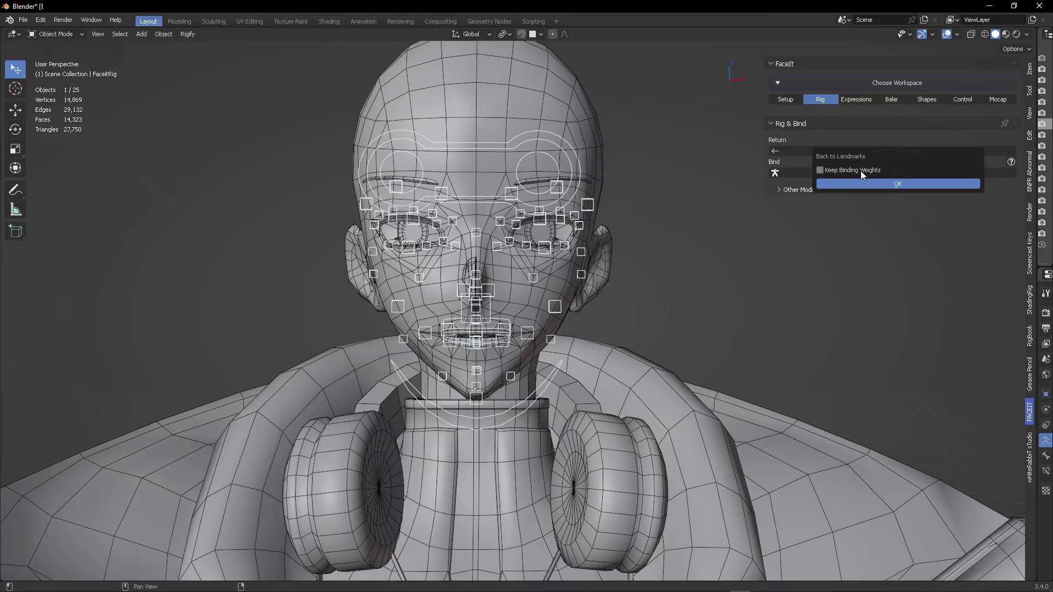
click(886, 185)
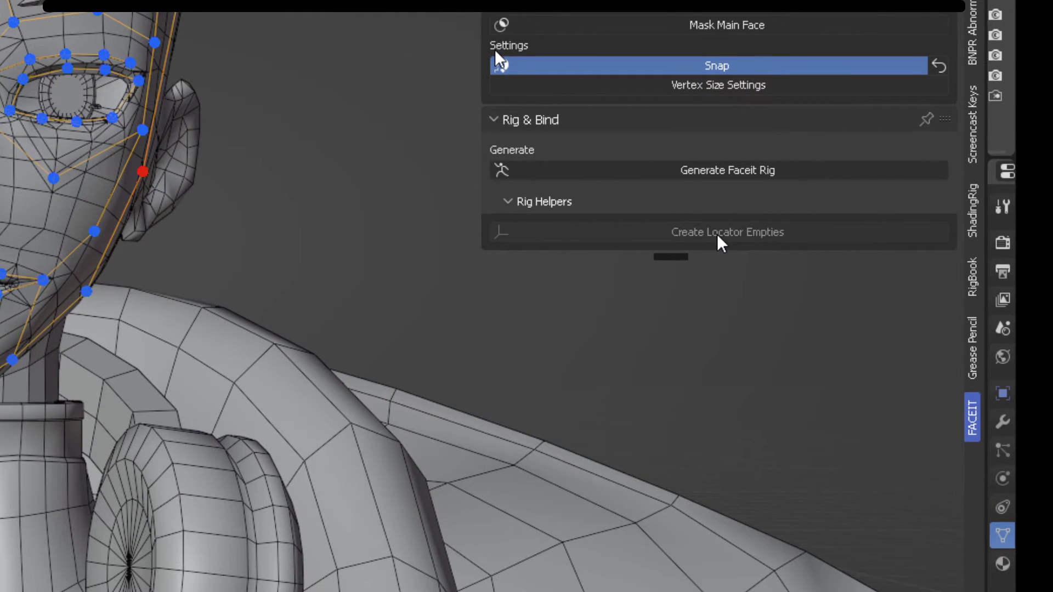
Nudge the landmark above the outer corner of the left eye and switch back to Object Mode.
middle_drag(244, 133, 254, 134)
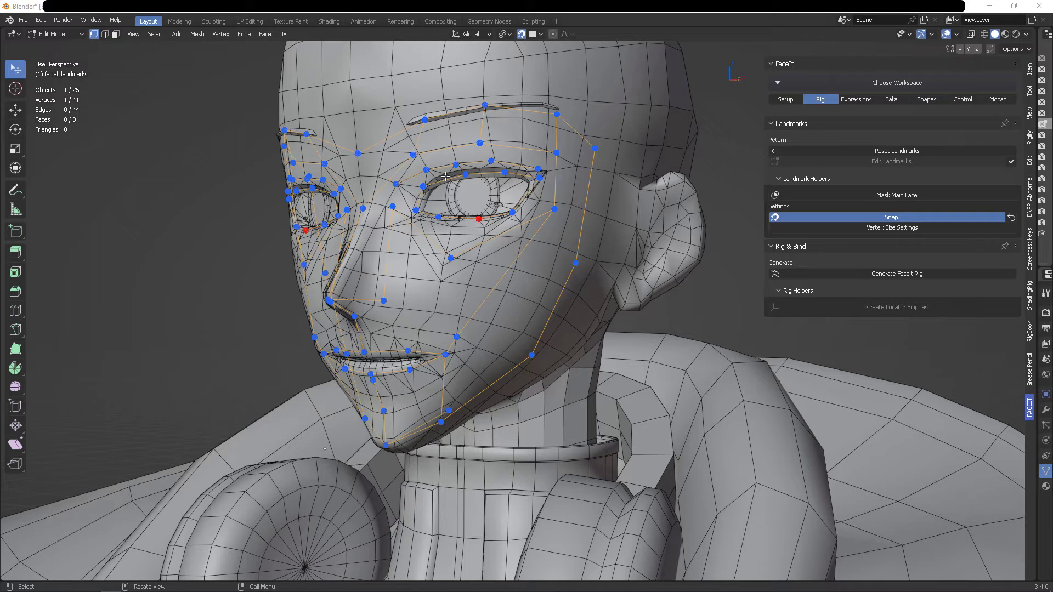
drag(556, 151, 552, 154)
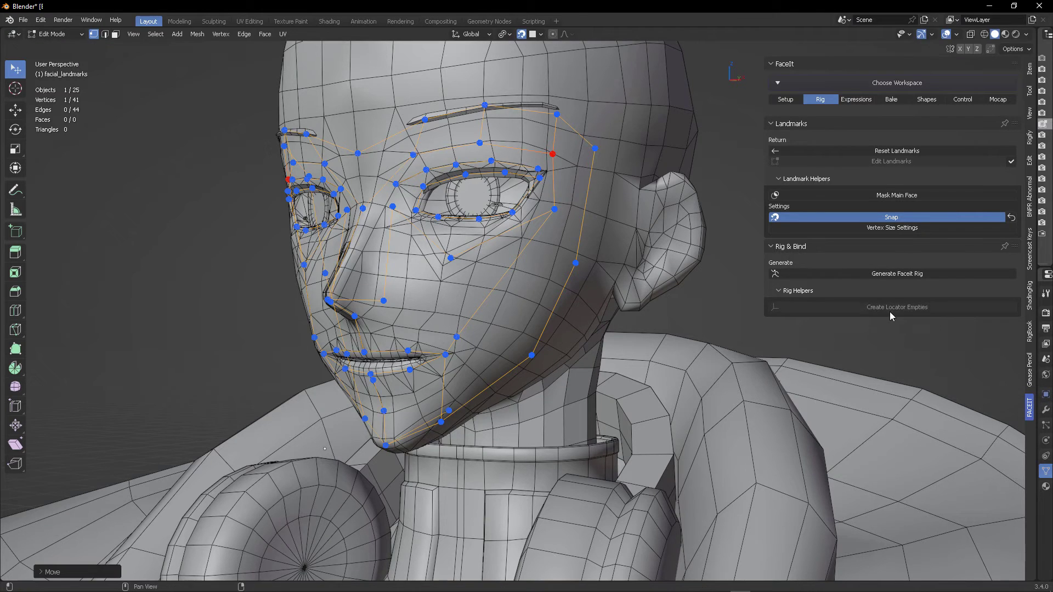
middle_drag(471, 200, 481, 221)
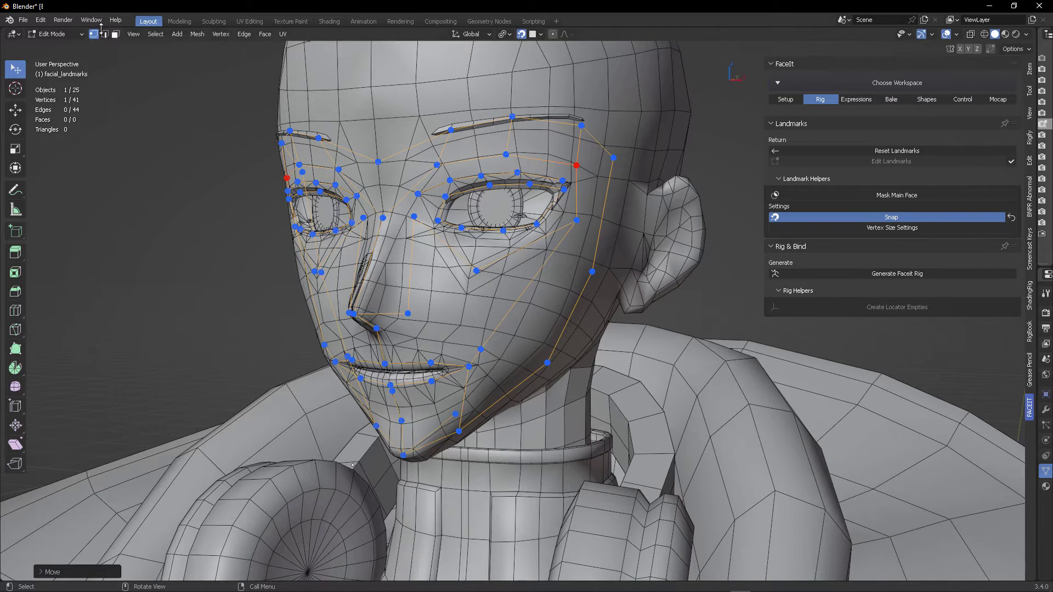
click(52, 34)
click(50, 41)
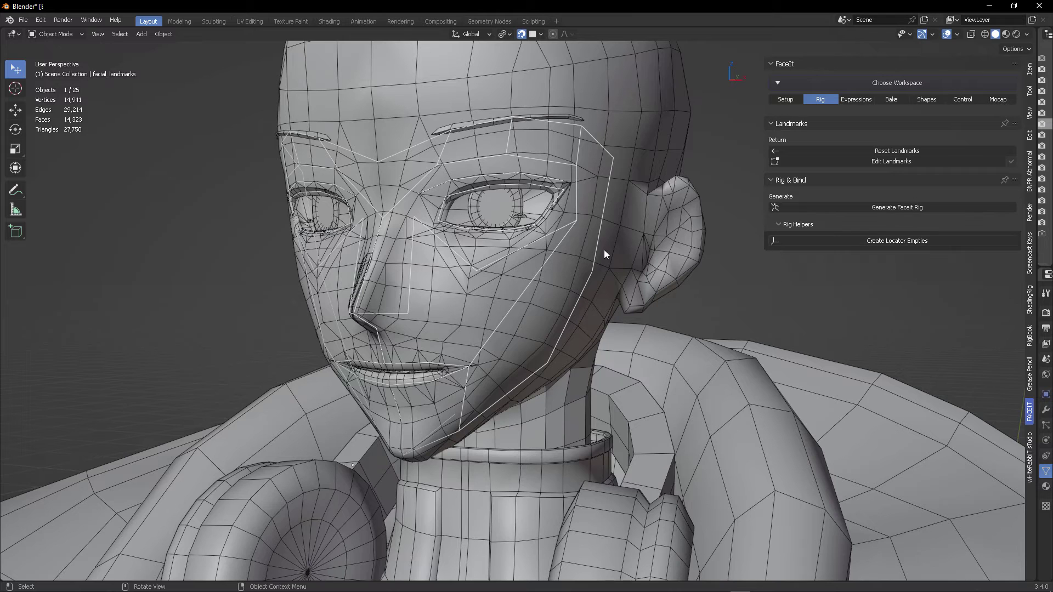
Create locator empties for the eyes only, with Teeth Locators and Jaw Locator turned off.
key(KP_1)
click(907, 241)
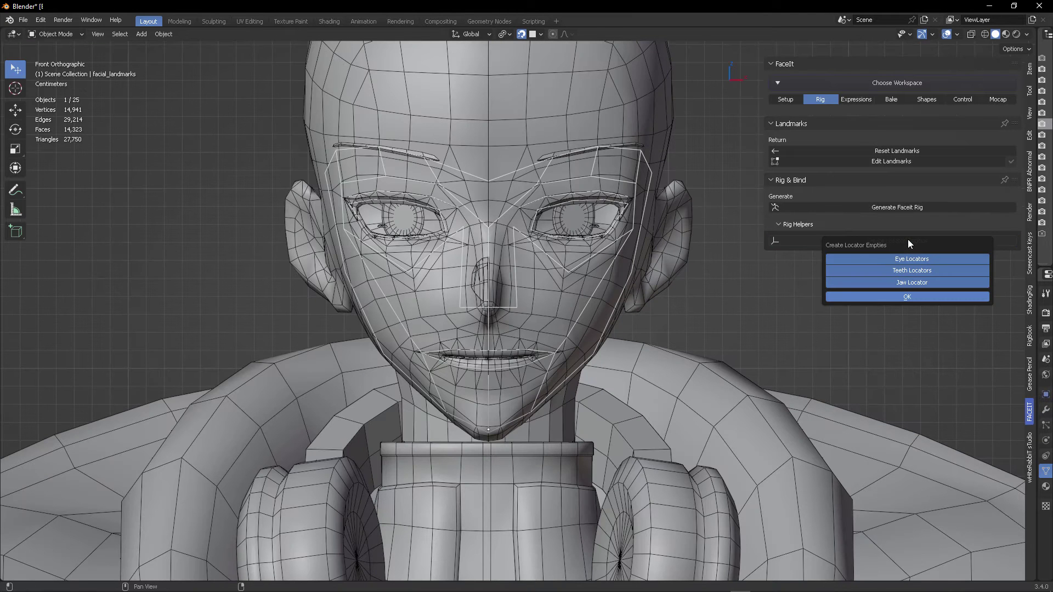
click(914, 271)
click(912, 283)
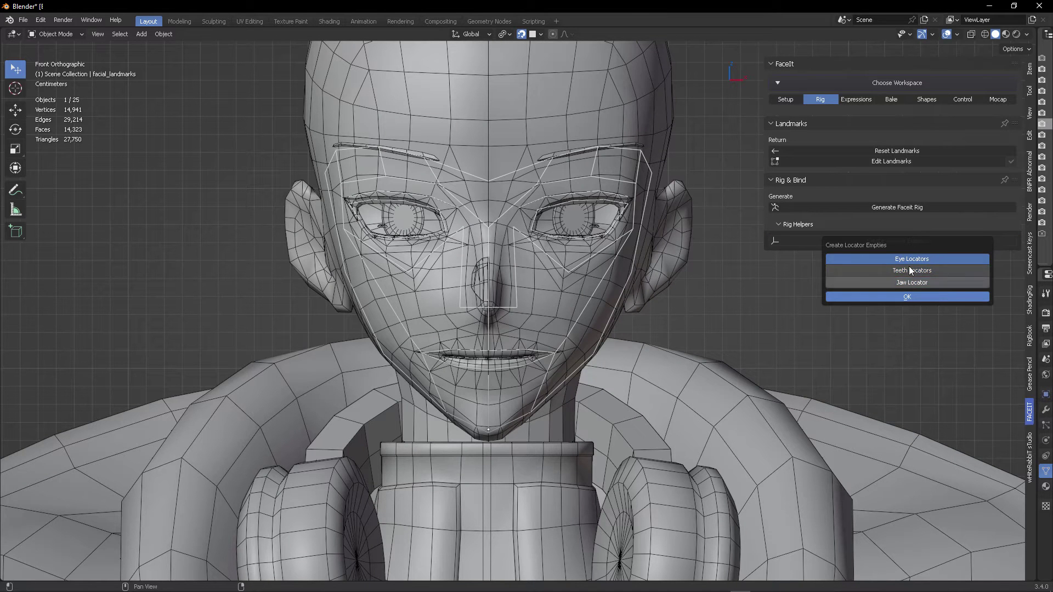
click(909, 297)
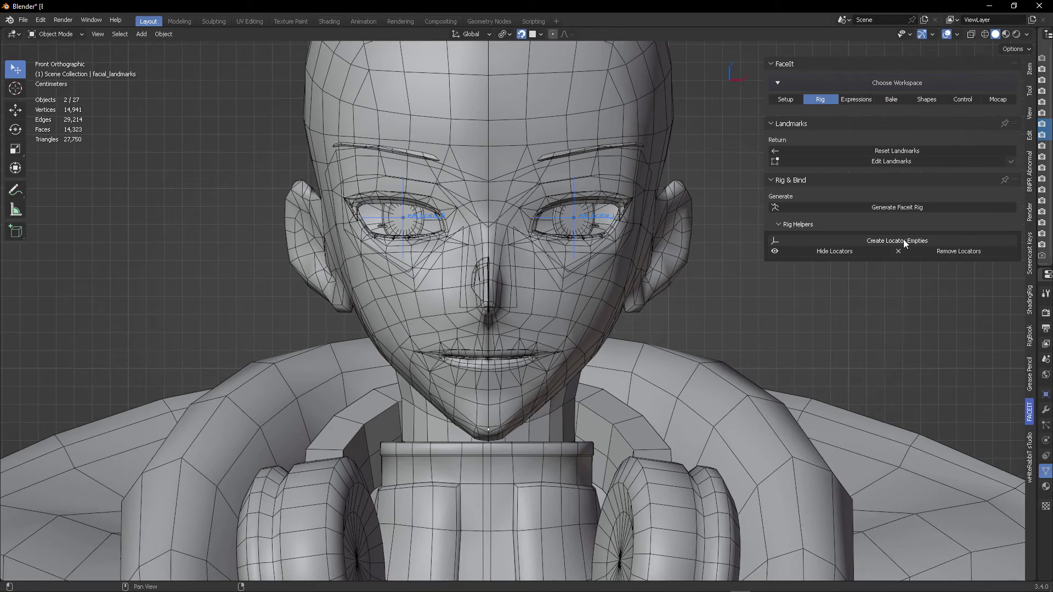
Move both eye locators back along Y by about 0.02 m in side view.
key(KP_3)
scroll(521, 246, up, 6)
scroll(512, 334, up, 3)
shift+middle_drag(294, 157, 512, 338)
shift+click(513, 345)
click(513, 346)
shift+click(199, 324)
key(KP_3)
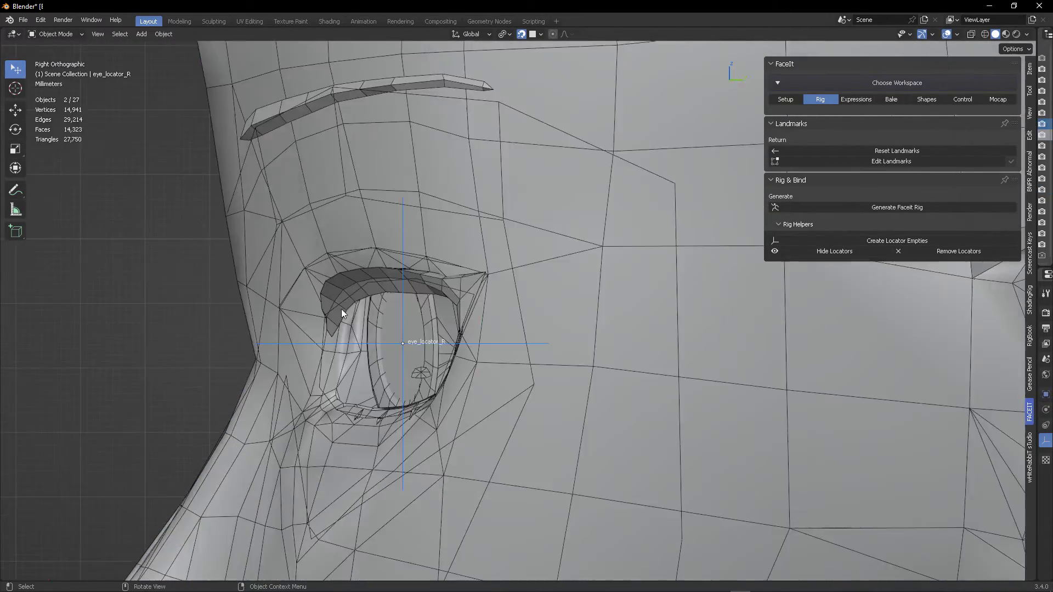
key(g)
key(y)
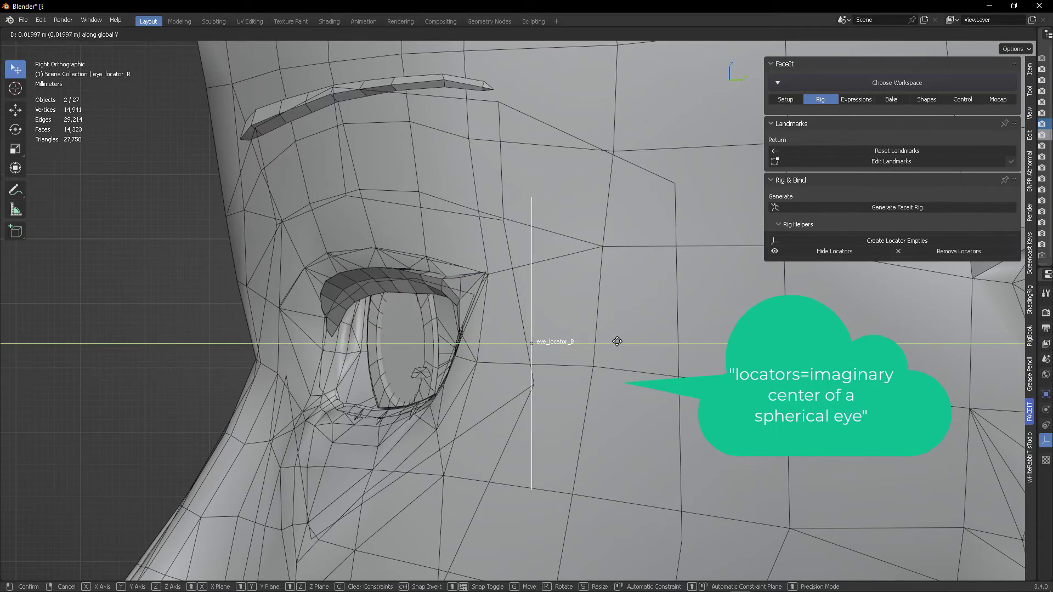
click(621, 344)
Switch the viewport to wireframe shading and undo the last move of the eye locators.
click(984, 35)
key(shift+space)
key(g)
scroll(480, 249, down, 3)
mouse_move(481, 249)
middle_down()
mouse_move(484, 262)
mouse_move(506, 264)
middle_up()
key(ctrl+z)
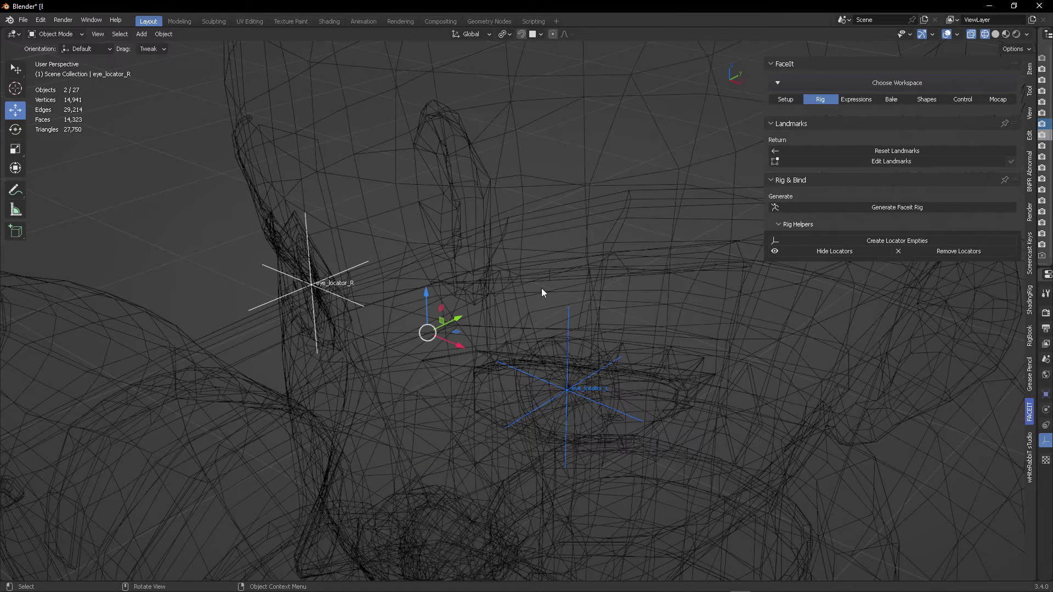
Move both eye locators back along Y by about 0.027 m, behind the eyes, and show them from the top.
key(KP_3)
key(g)
key(y)
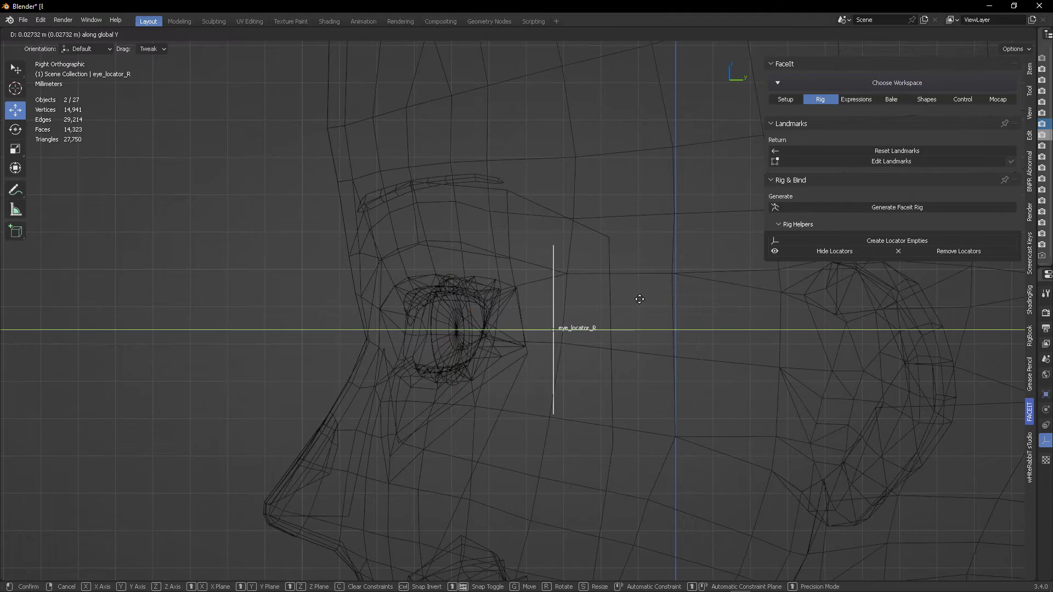
click(639, 300)
middle_drag(409, 182, 527, 253)
key(KP_7)
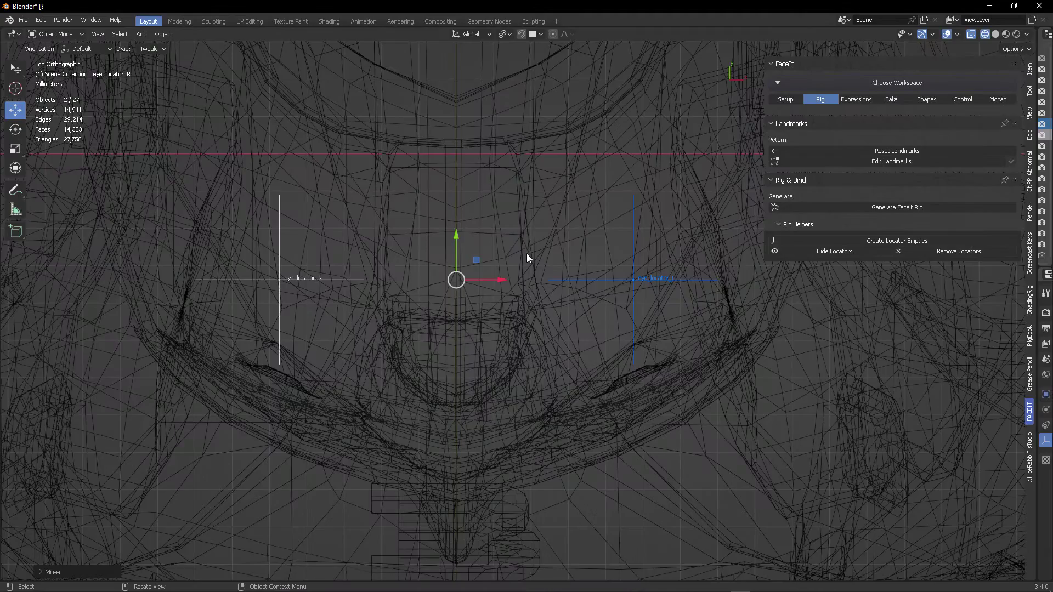
Reposition the left eye locator in top view and trace the plane of each eye with an annotation line.
click(635, 281)
key(g)
click(665, 278)
click(16, 190)
drag(673, 362, 599, 394)
drag(244, 363, 315, 395)
key(w)
Reposition the right and left eye locators in top view and refine the placement in side view.
click(296, 265)
key(g)
click(315, 320)
click(624, 286)
key(g)
click(616, 283)
key(KP_3)
key(g)
click(484, 188)
Shift the left eye locator about 0.004 m along X in front view and refine its X position in top view.
key(KP_1)
click(614, 263)
key(g)
key(x)
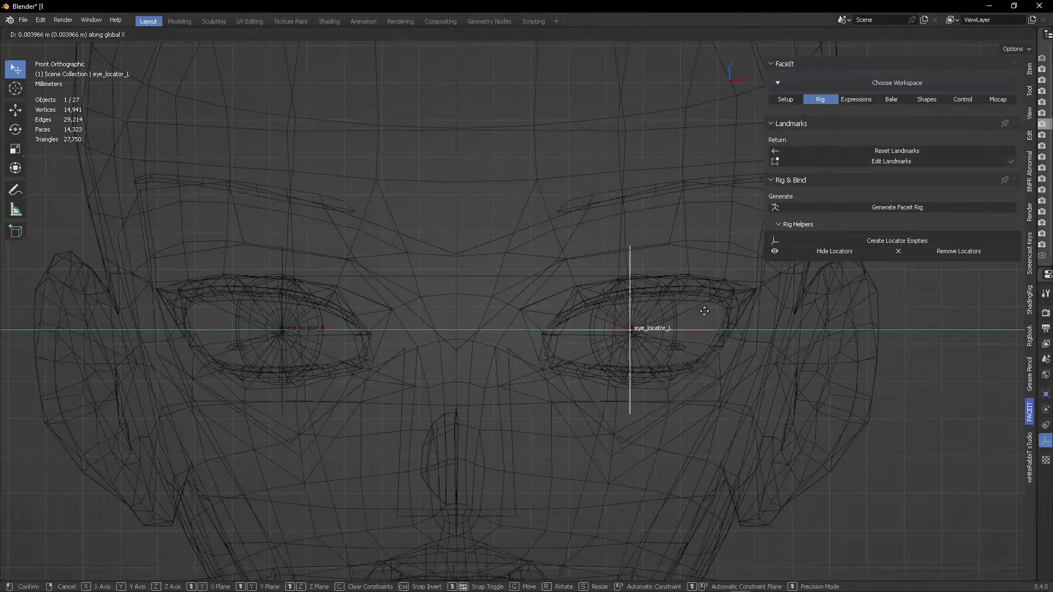
click(705, 310)
key(KP_7)
key(g)
key(x)
click(470, 201)
Shift the right eye locator along X in top and front views to line up with the right eye.
click(369, 324)
key(g)
key(x)
key(KP_3)
key(KP_1)
key(g)
key(x)
click(404, 307)
click(573, 324)
middle_drag(658, 264, 596, 255)
scroll(596, 255, down, 3)
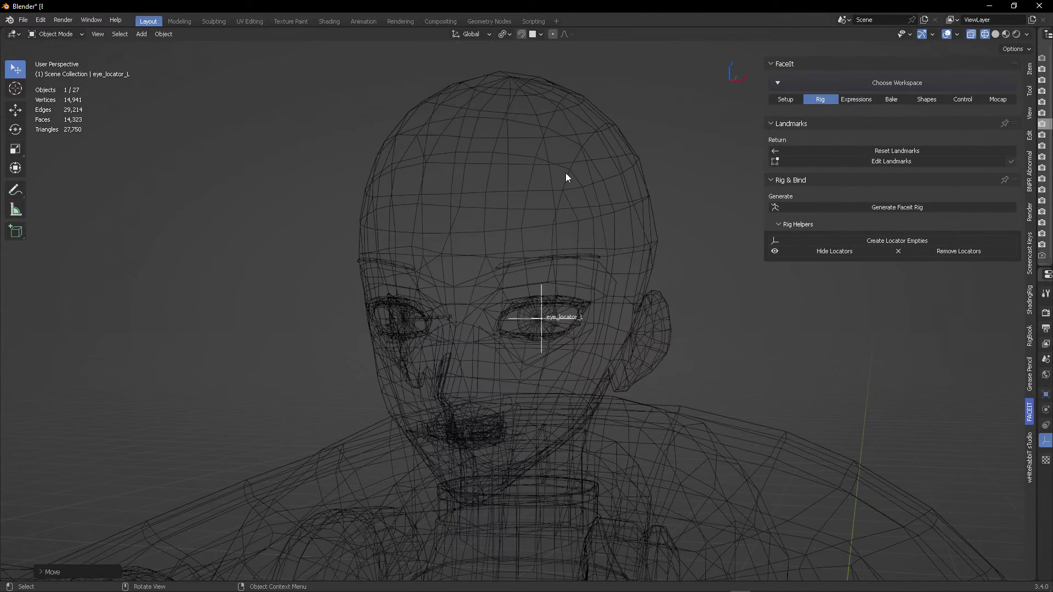
Reopen the facial landmarks for editing, clear the vertex selection, and restore solid shading with X-ray off.
click(565, 176)
mouse_move(598, 253)
middle_down()
mouse_move(622, 253)
mouse_move(610, 257)
middle_up()
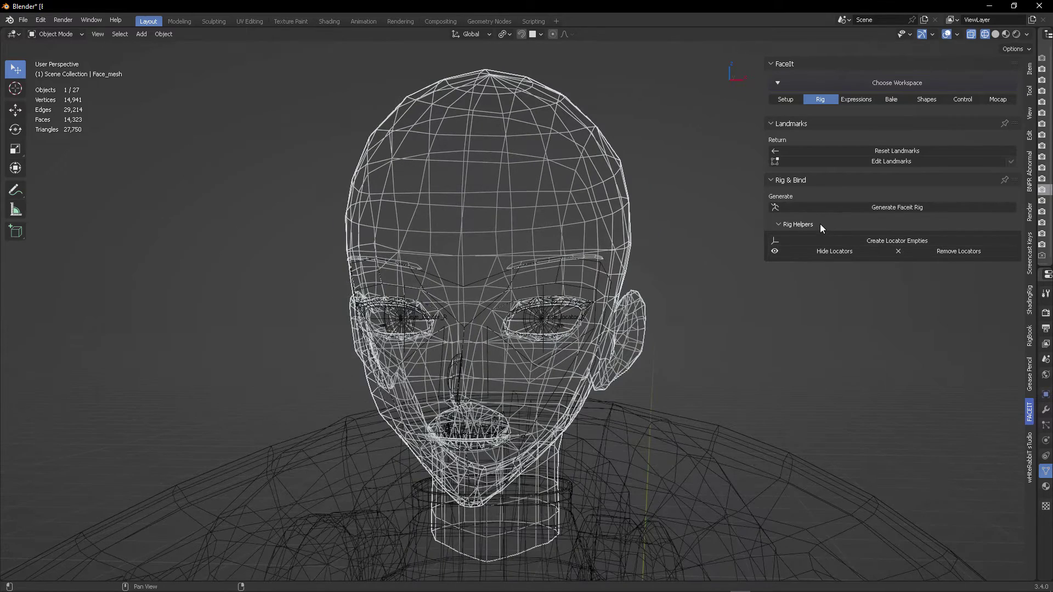
click(879, 160)
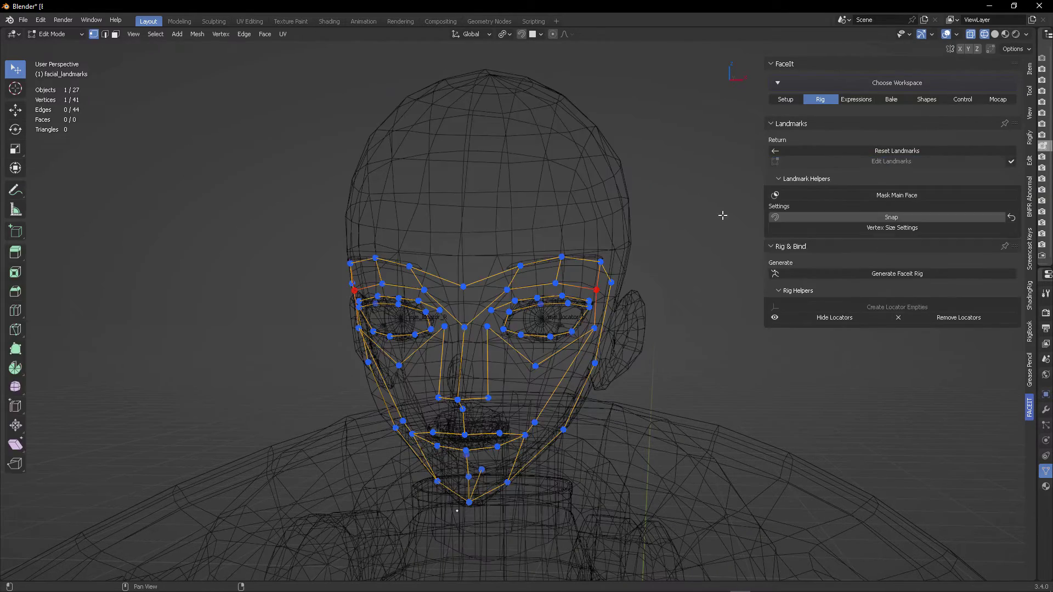
middle_drag(576, 252, 558, 245)
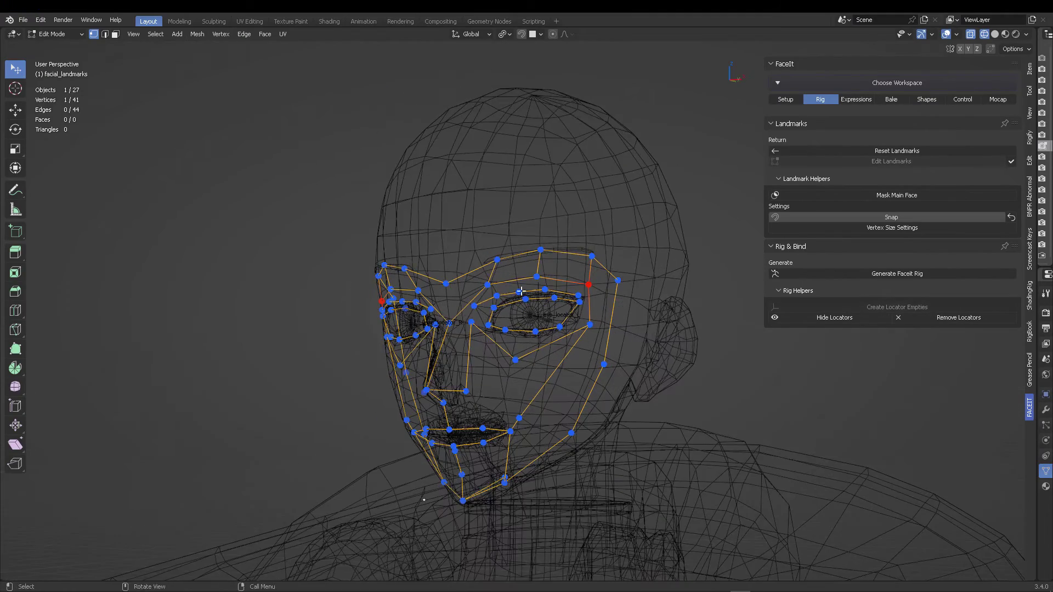
scroll(522, 291, up, 4)
middle_drag(598, 281, 623, 279)
key(alt+a)
key(shift+z)
scroll(623, 279, down, 2)
click(971, 34)
Reposition the lower-face landmarks and the chin tip landmark, finishing in front view.
middle_drag(541, 228, 449, 106)
scroll(438, 234, up, 3)
mouse_move(341, 329)
mouse_down()
mouse_move(352, 342)
mouse_move(345, 335)
mouse_up()
drag(372, 386, 369, 361)
scroll(390, 348, down, 3)
drag(436, 390, 440, 397)
scroll(439, 397, down, 2)
alt+middle_drag(439, 396, 554, 384)
scroll(554, 385, up, 2)
shift+middle_drag(554, 247, 535, 287)
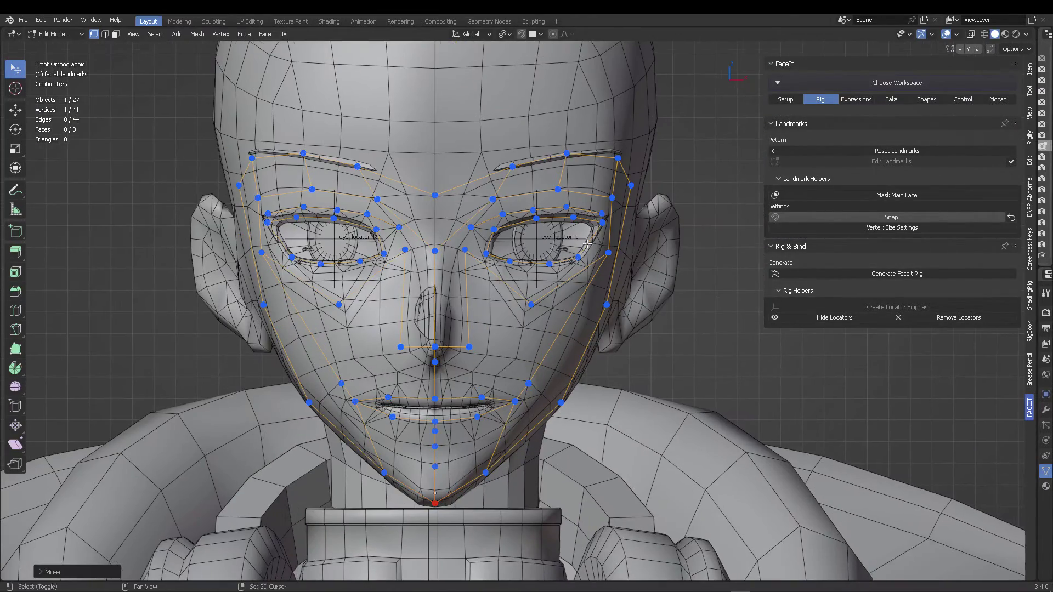
Generate the FaceIt rig from the landmarks and bind it with Scale Geometry at a factor of 100 and Auto Weight and Smart Weights on.
click(900, 275)
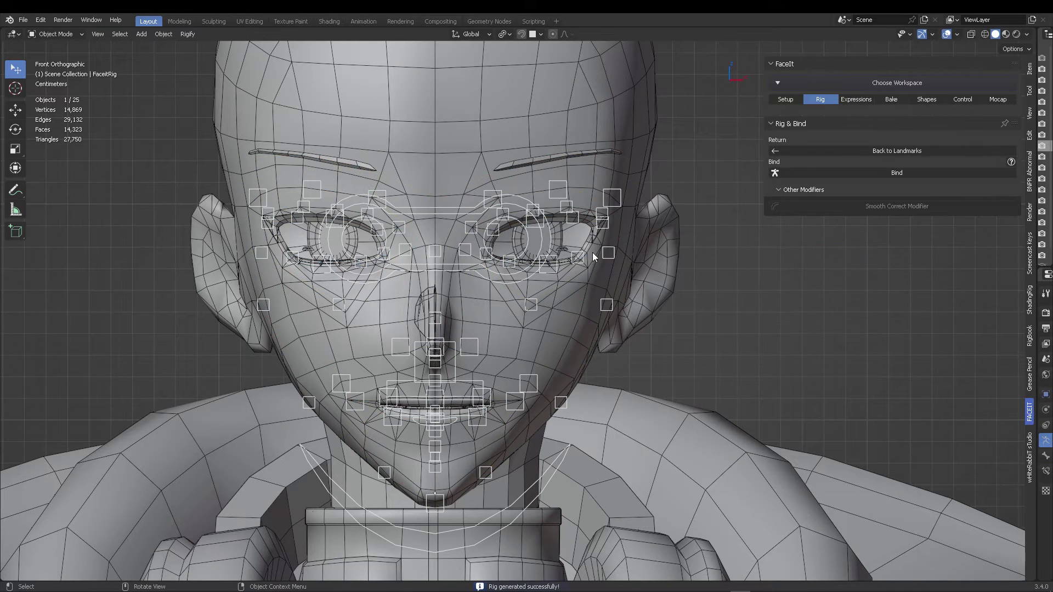
scroll(497, 259, down, 1)
mouse_move(482, 240)
middle_down()
mouse_move(421, 247)
mouse_move(453, 240)
middle_up()
click(863, 170)
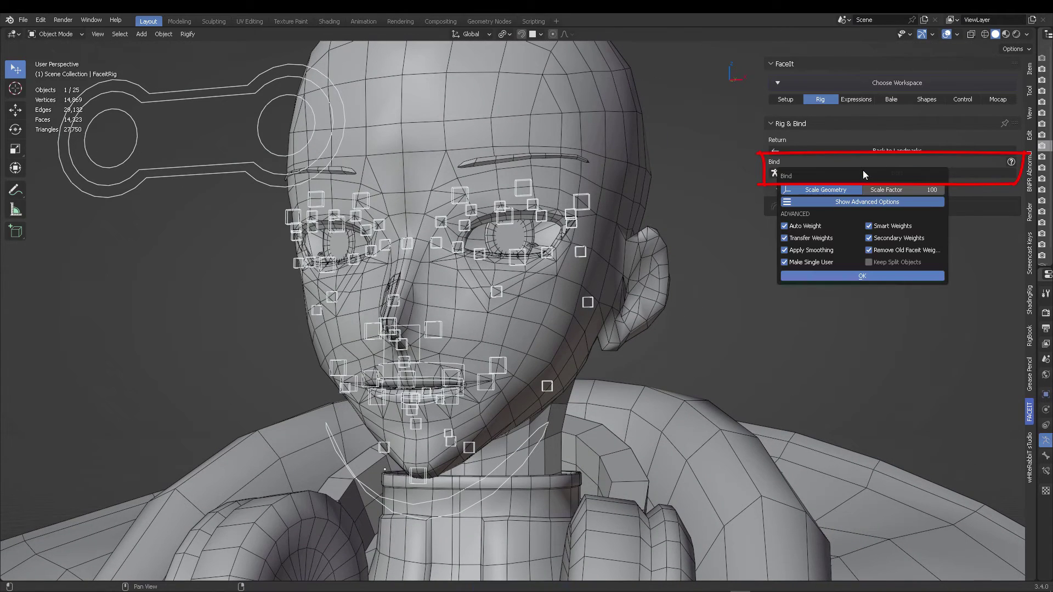
click(854, 275)
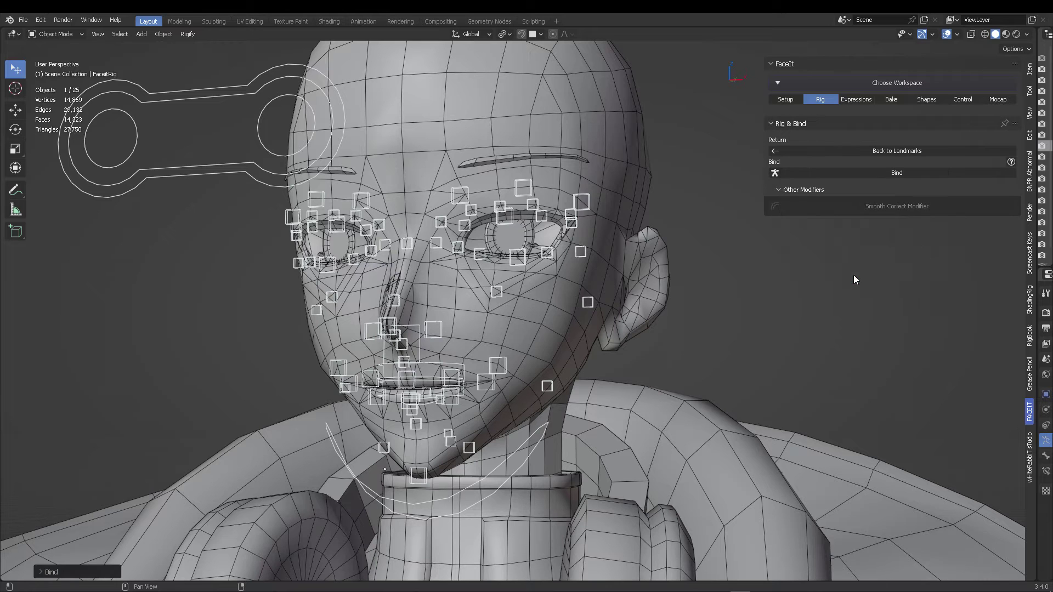
Test the eyes control in Pose Mode by moving it sideways, then cancel the move.
scroll(533, 272, down, 3)
middle_drag(532, 273, 510, 260)
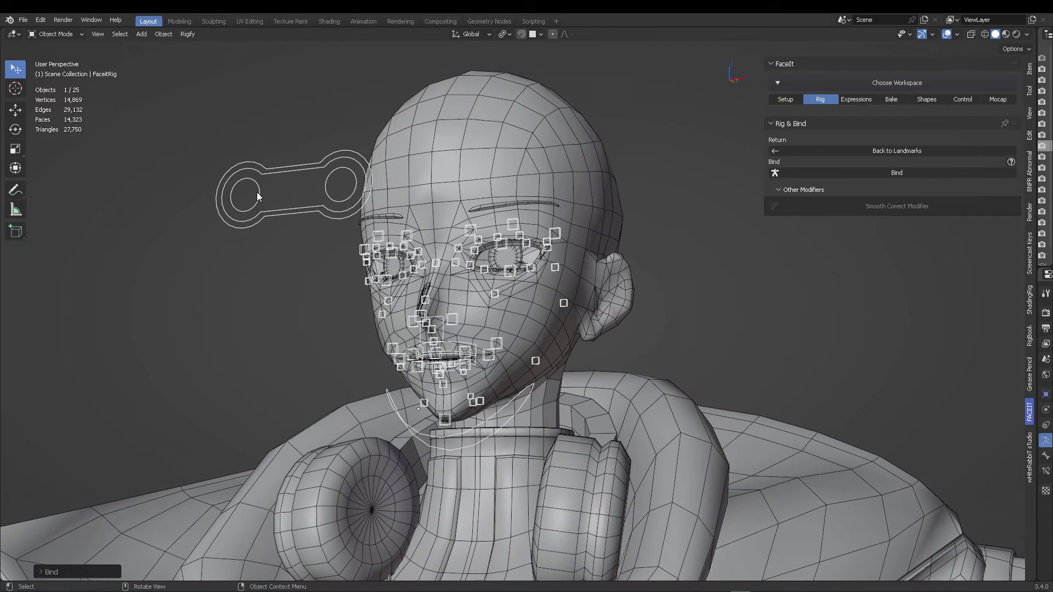
key(ctrl+Tab)
click(269, 255)
click(291, 206)
middle_drag(291, 206, 315, 189)
key(g)
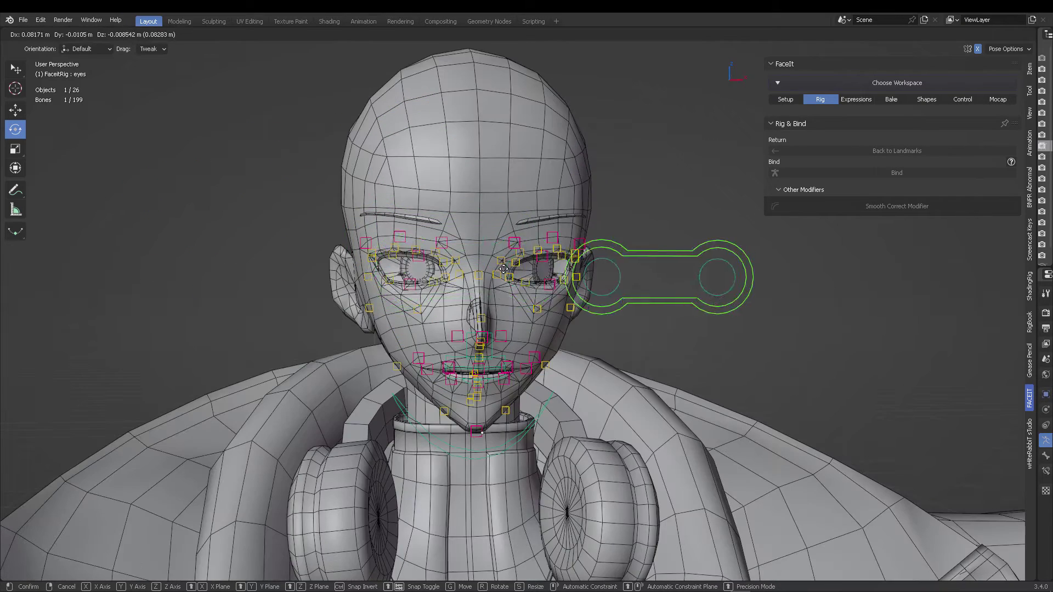
right_click(504, 269)
Test the jaw control by rotating it about 16 degrees around X, and save the file.
middle_drag(527, 291, 439, 242)
key(g)
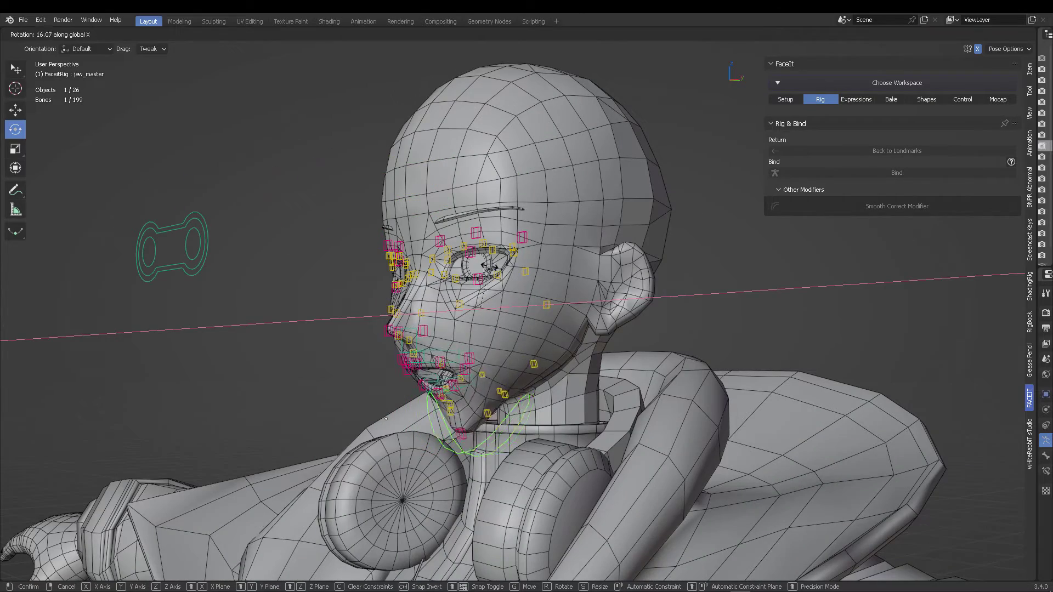
click(494, 317)
middle_drag(493, 317, 649, 261)
key(ctrl+s)
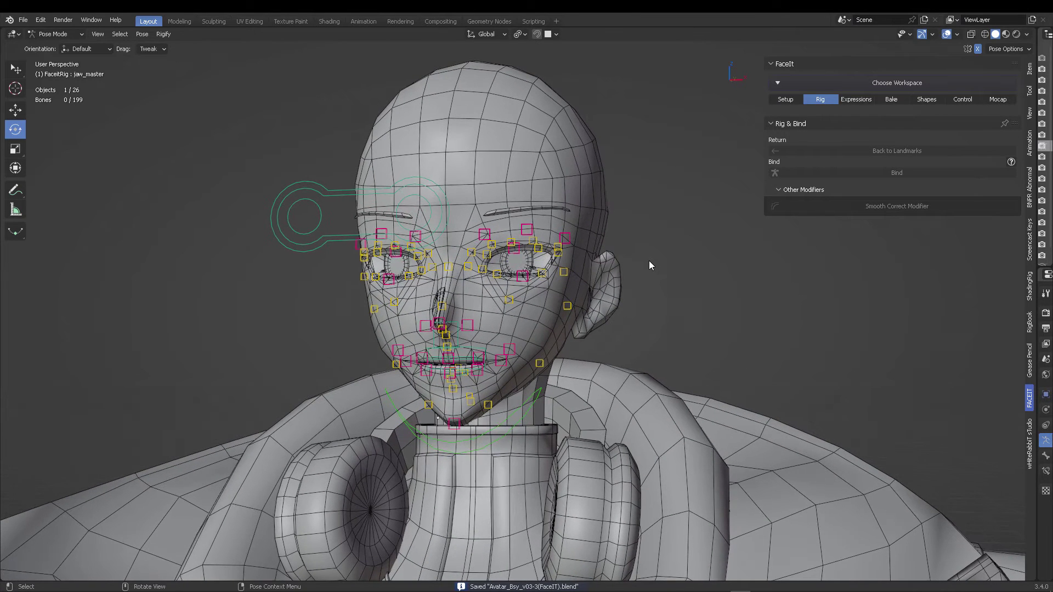
Load the ARKit FaceIt expressions using Append, Auto Scale, XYZ scaling and Scale Eye Dimensions.
click(855, 100)
click(783, 125)
click(774, 127)
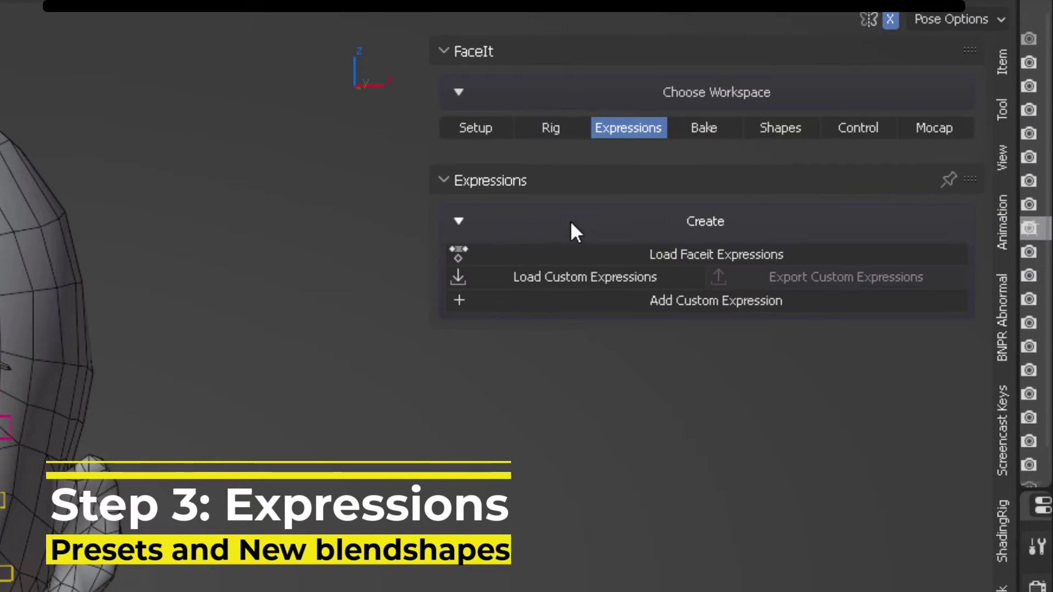
click(629, 254)
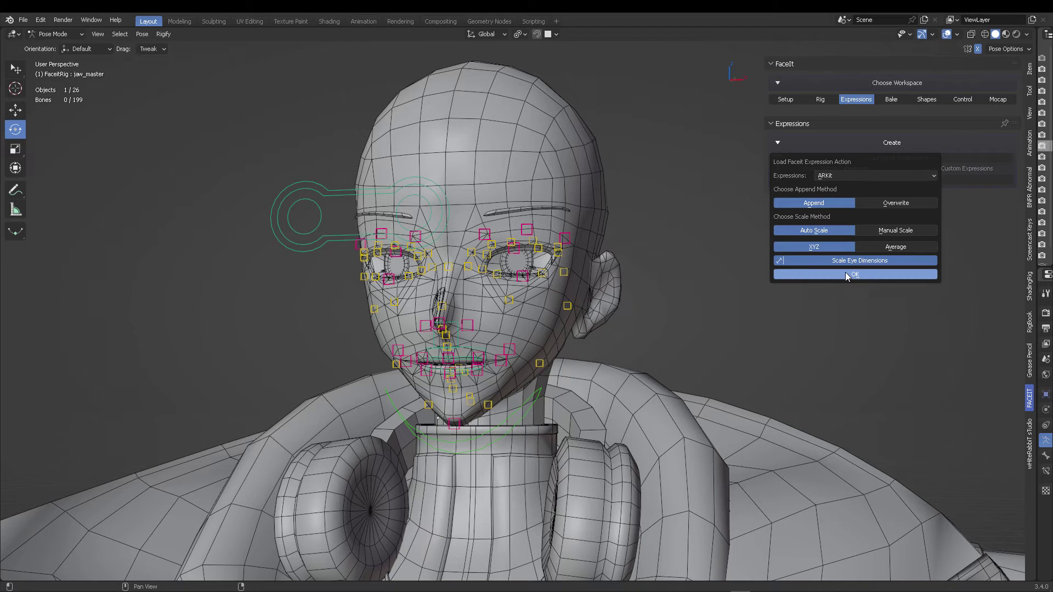
click(844, 273)
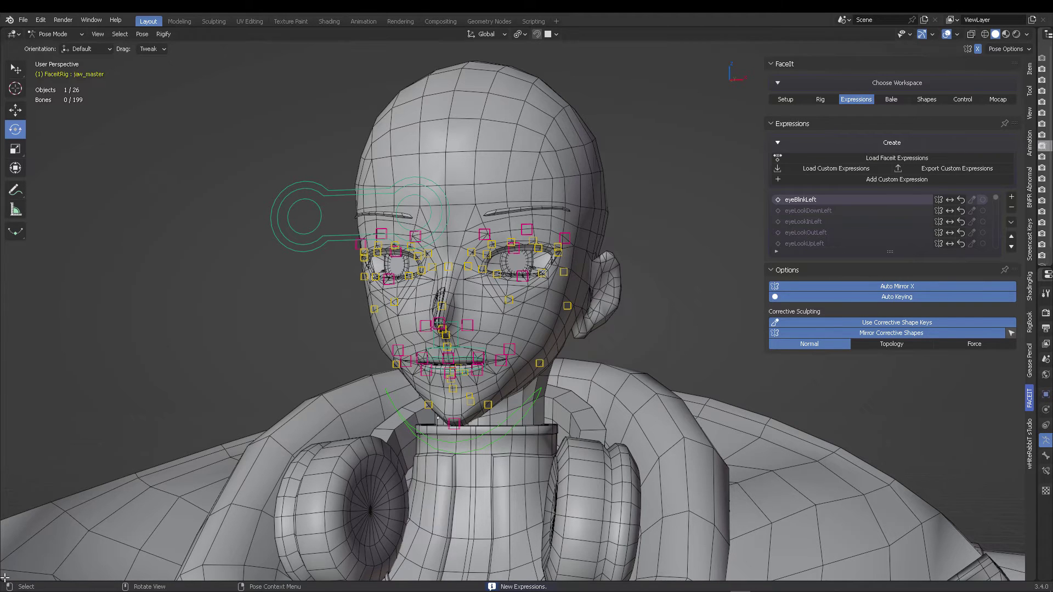
Split the 3D viewport horizontally and turn the new lower area into a Dope Sheet showing all expression keyframes.
drag(4, 579, 7, 500)
click(12, 505)
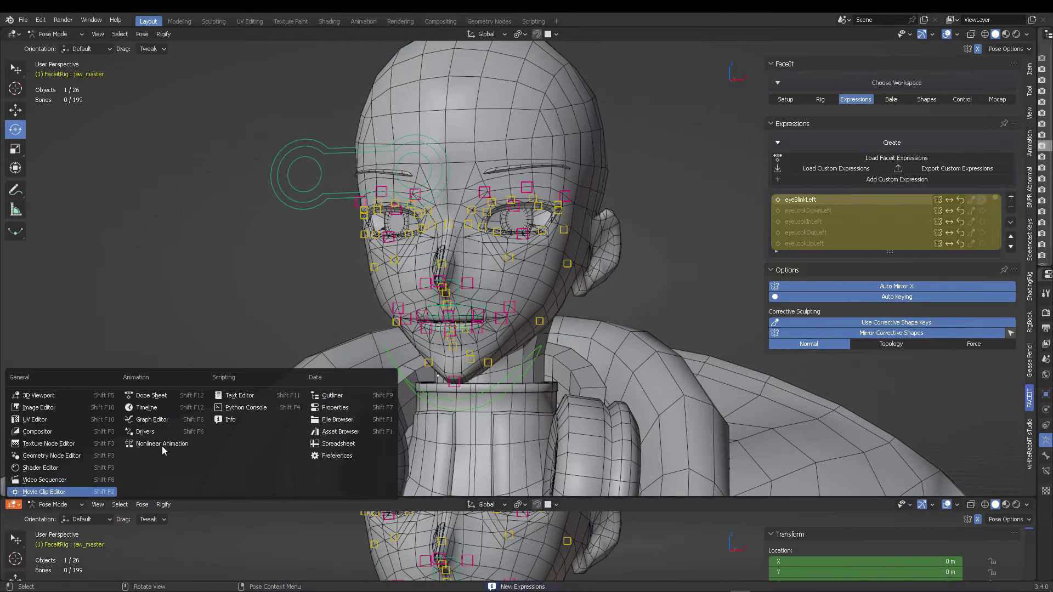
click(169, 398)
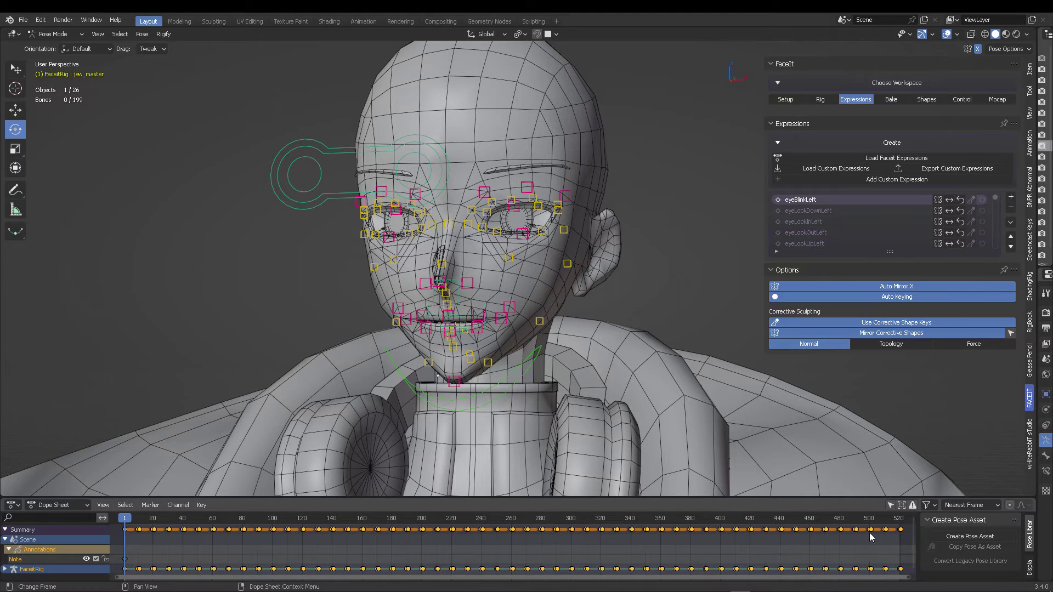
key(n)
scroll(709, 541, down, 2)
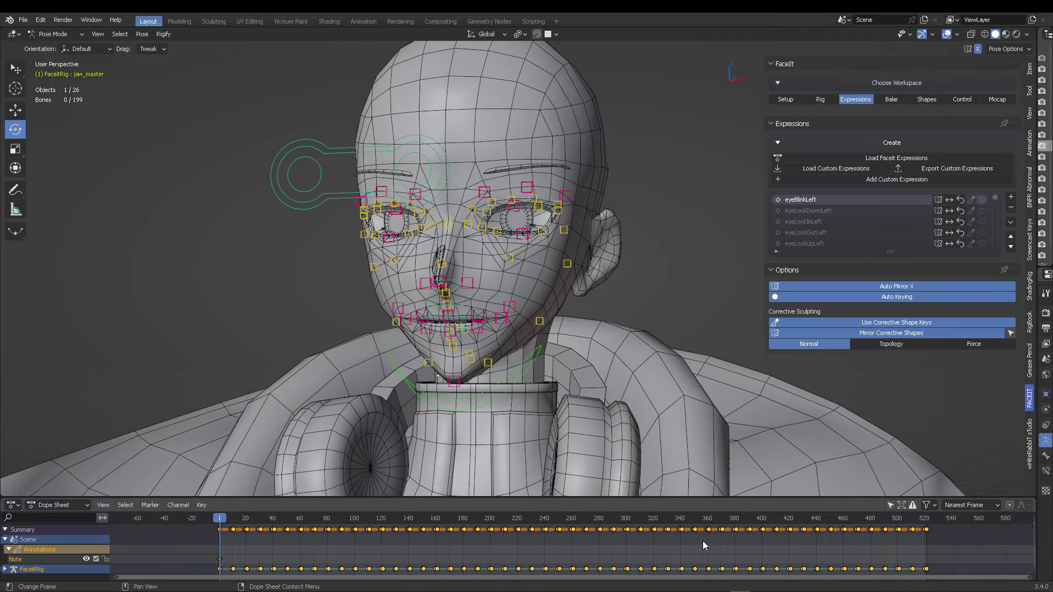
Preview the loaded expressions on the face by scrubbing the timeline and stepping through the expression list.
drag(222, 522, 371, 508)
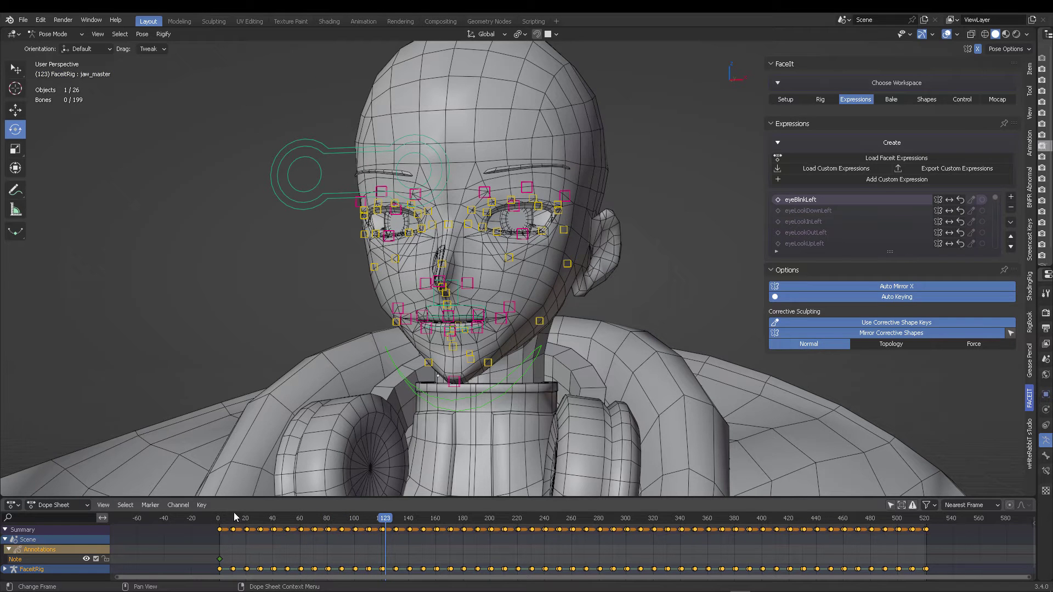
click(815, 233)
click(815, 243)
scroll(820, 222, down, 3)
click(819, 223)
ctrl+scroll(819, 225, down, 4)
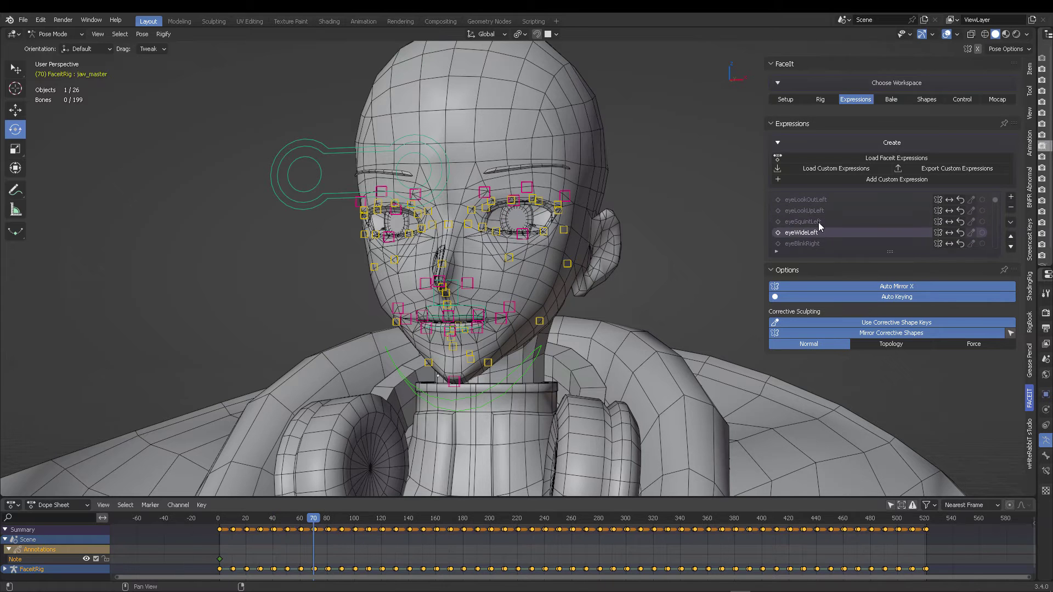
ctrl+scroll(819, 223, down, 1)
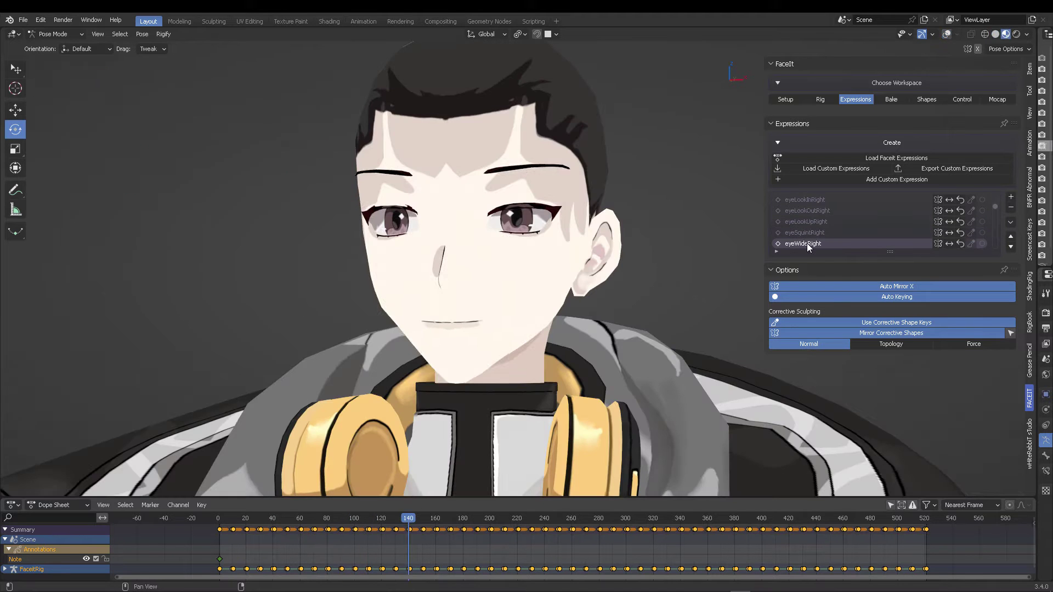
ctrl+scroll(808, 242, down, 4)
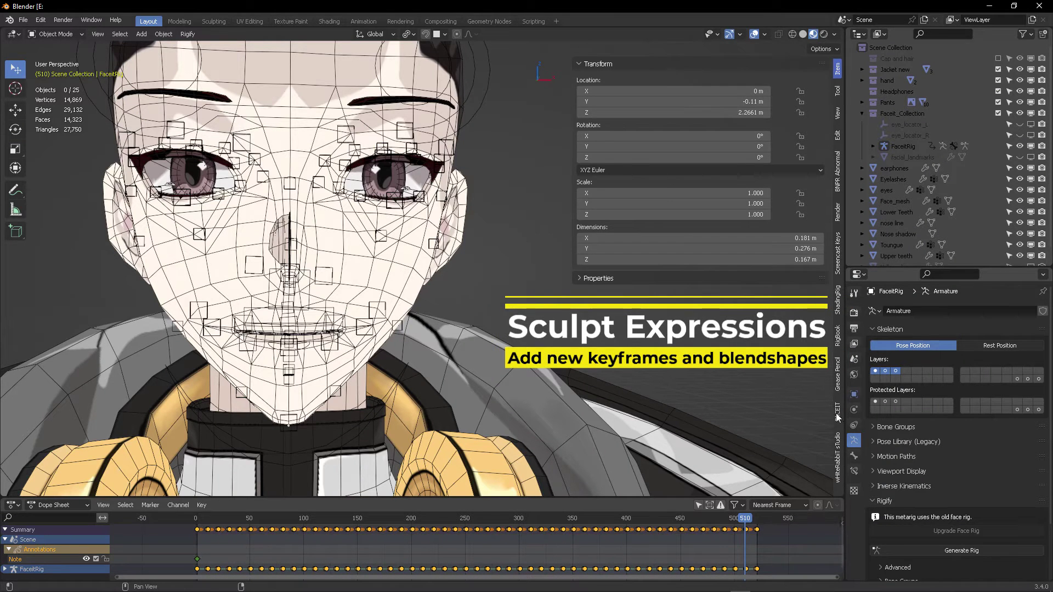
Preview the last ARKit expressions, from cheekSquintLeft through tongueOut, in the FaceIt expression list.
click(838, 413)
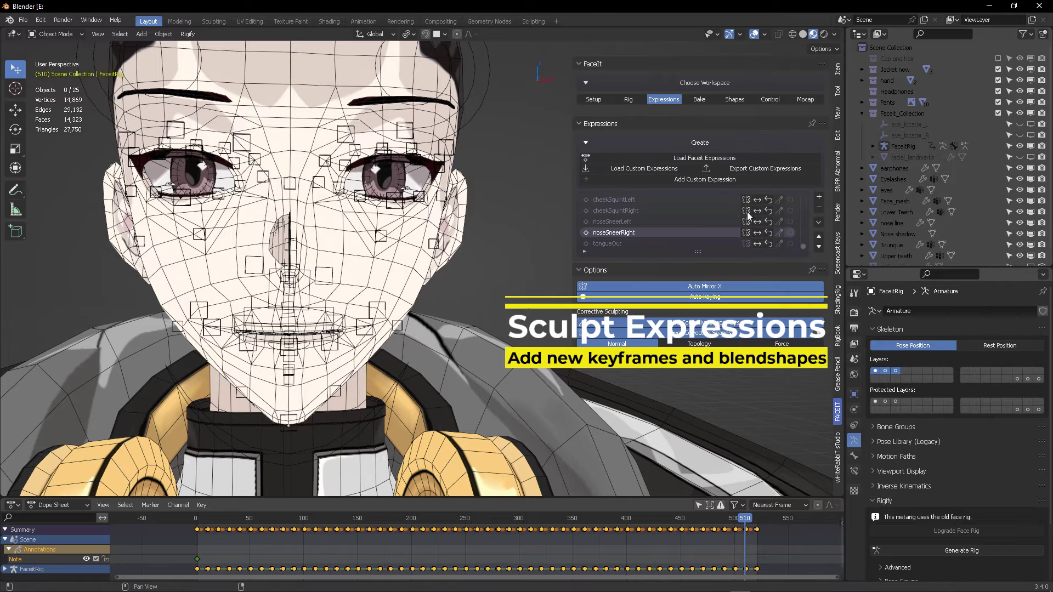
click(636, 202)
click(631, 212)
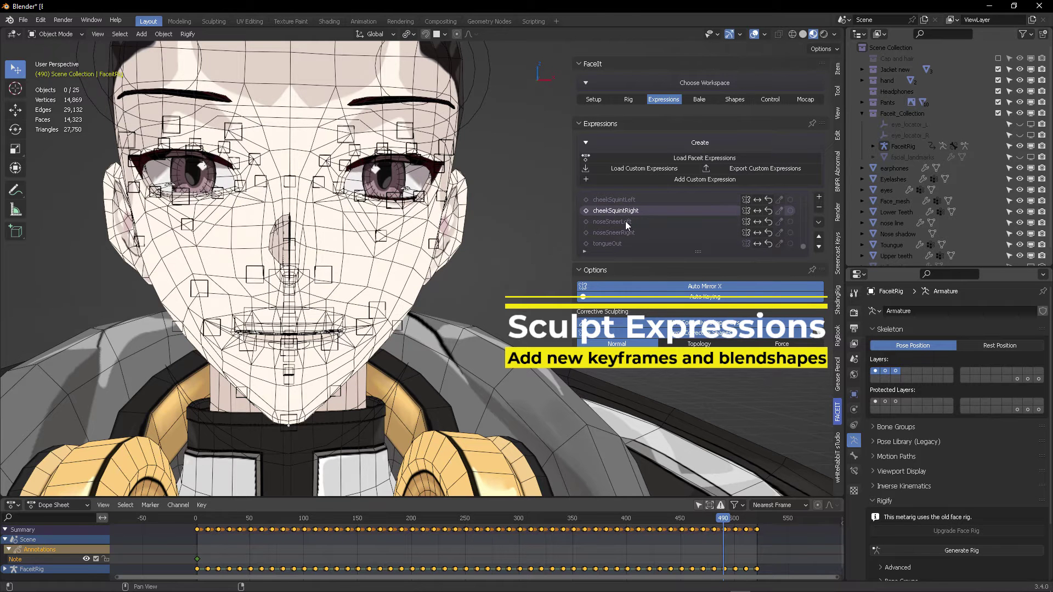
click(626, 222)
click(615, 233)
click(617, 243)
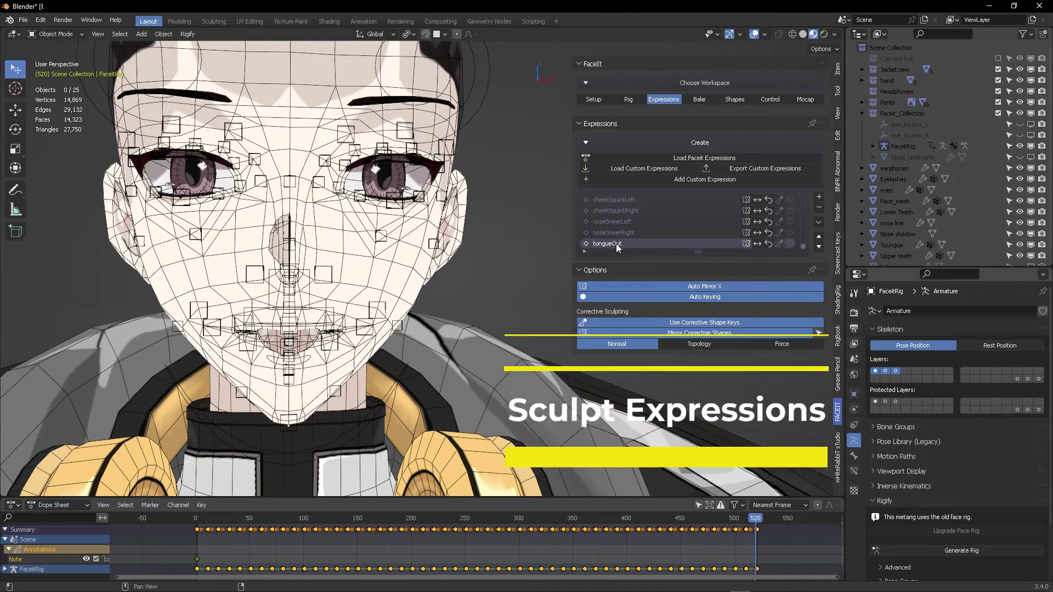
Add a new expression named AA that affects all sides.
click(821, 198)
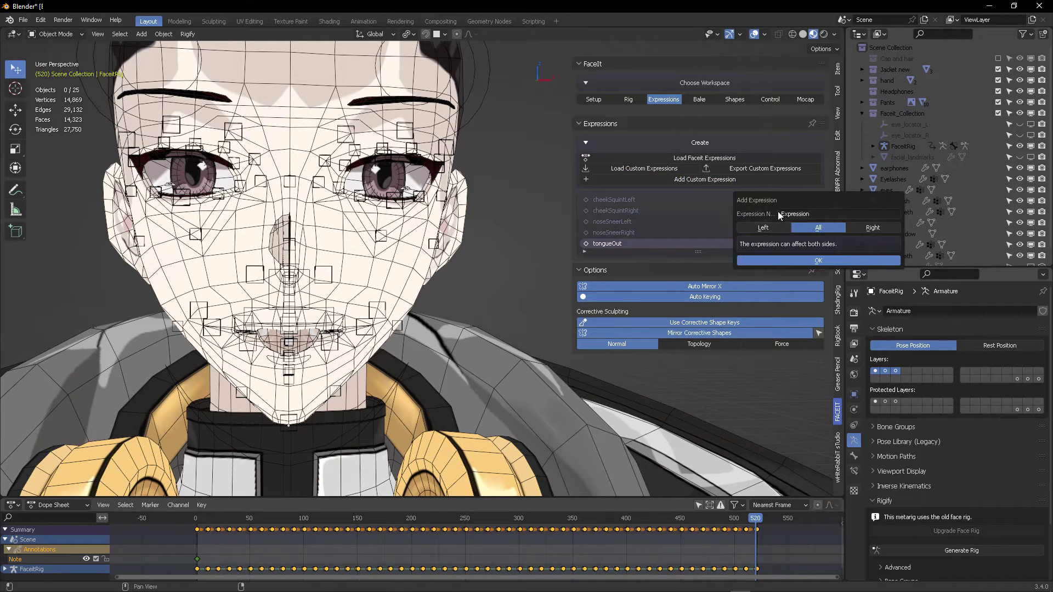
click(788, 214)
text(AA)
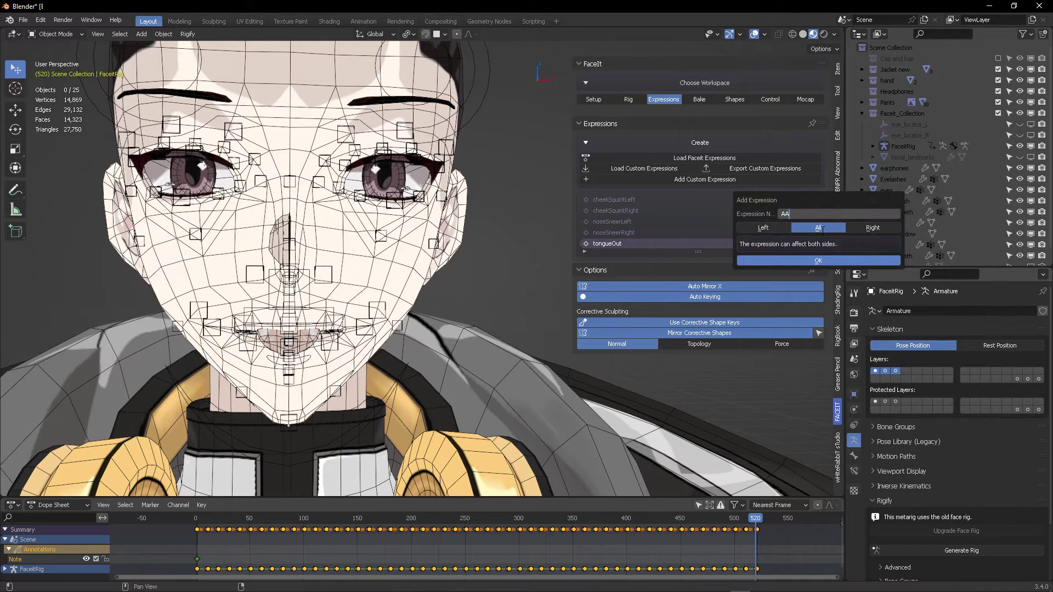
key(Return)
click(824, 261)
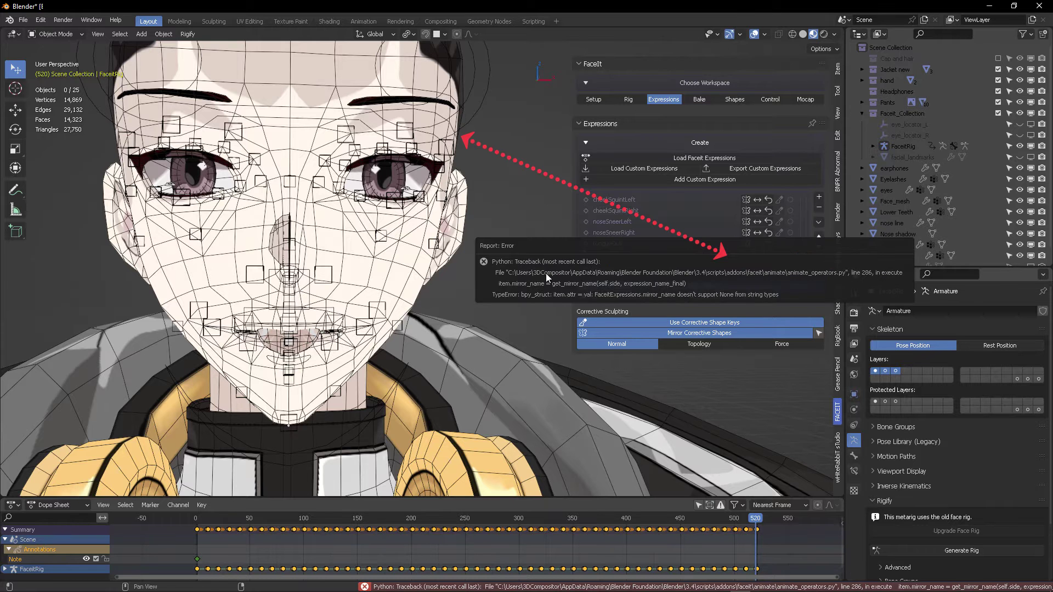
Select the FaceIt rig and switch it to Pose Mode.
click(423, 198)
key(ctrl+Tab)
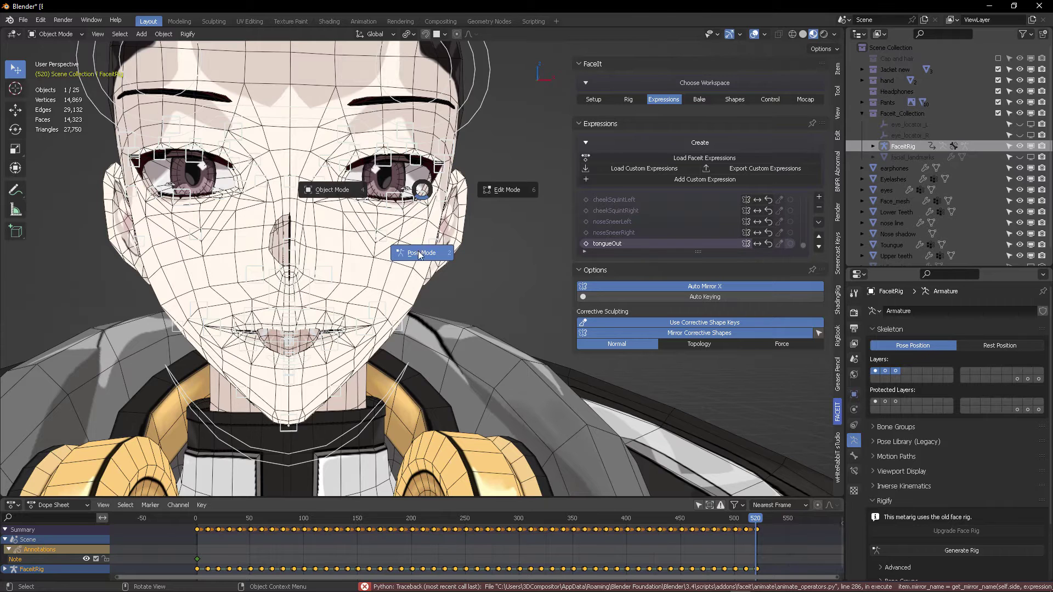
click(422, 252)
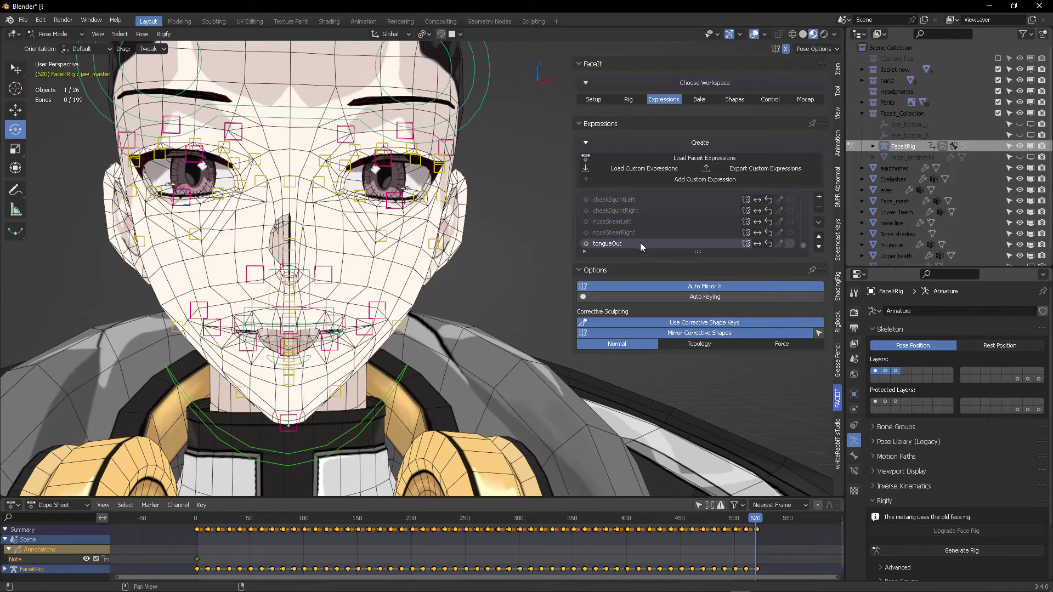
click(819, 196)
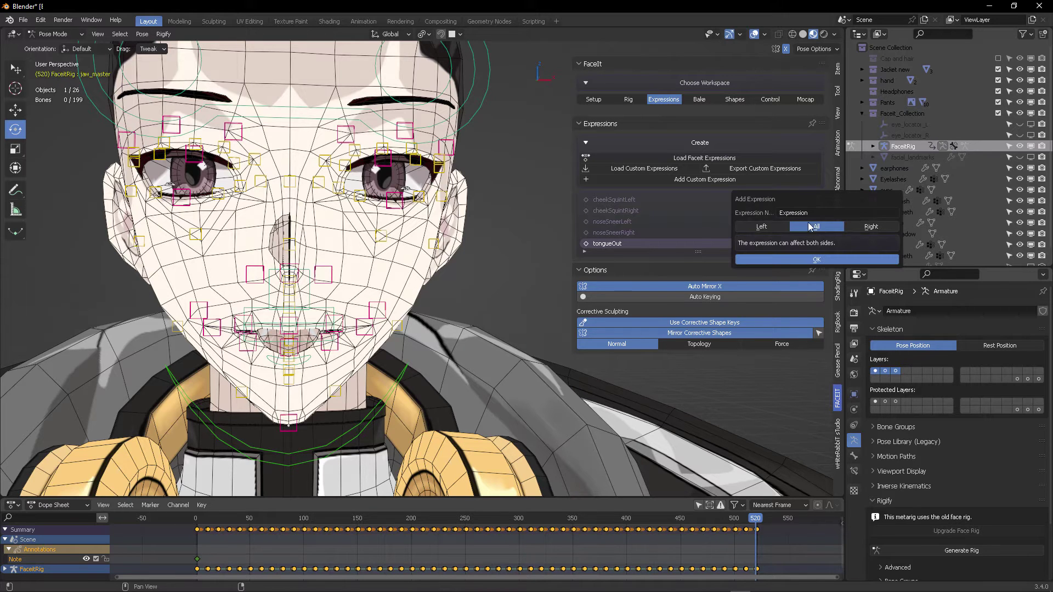
click(815, 214)
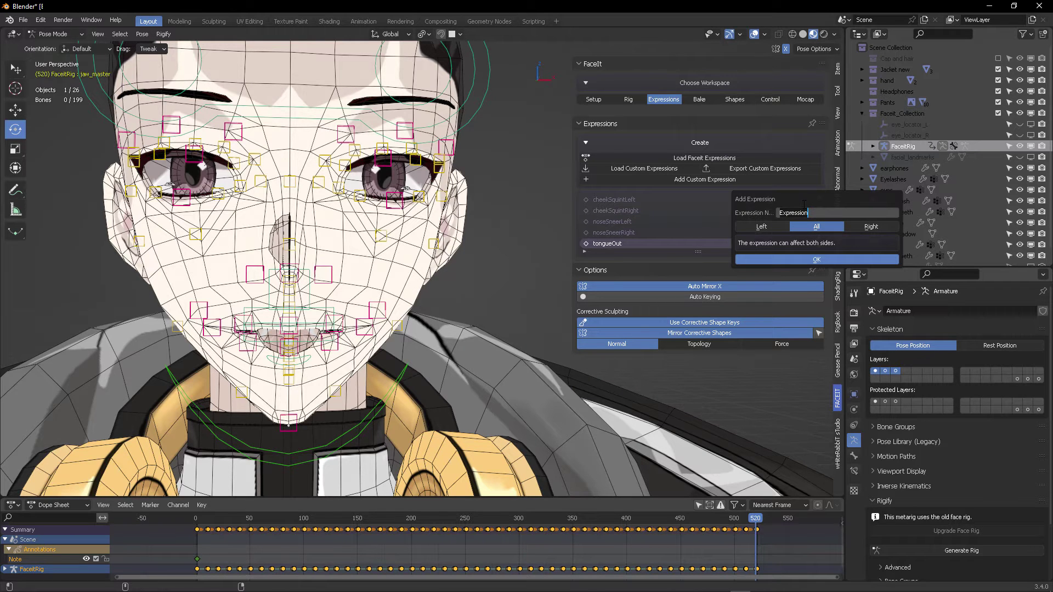
text(AA)
key(Return)
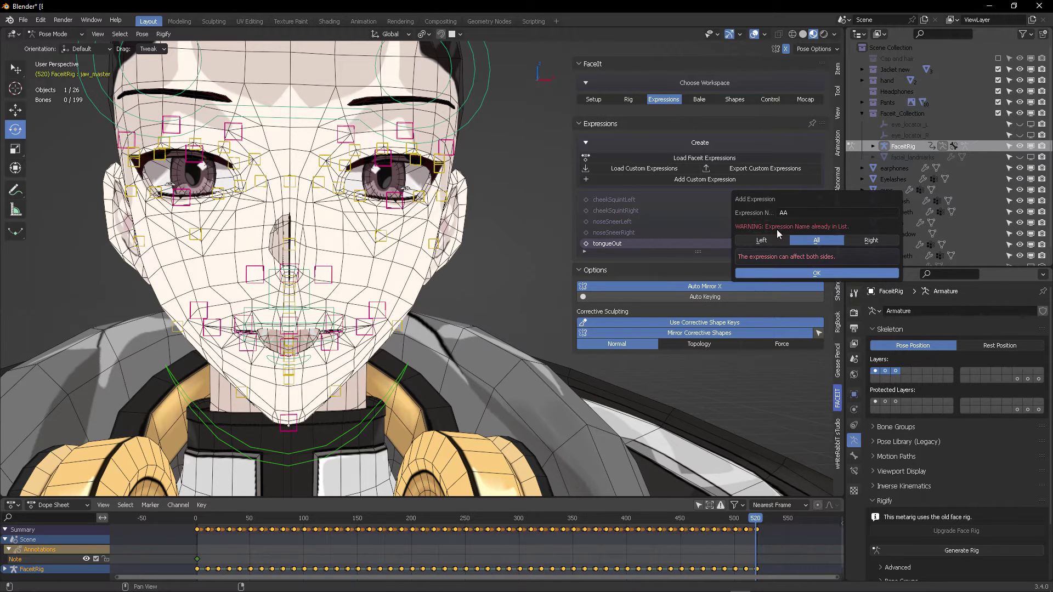
key(Escape)
Make the AA expression active, rotate the jaw control open in right side view, and turn on Auto Keying.
scroll(794, 241, down, 1)
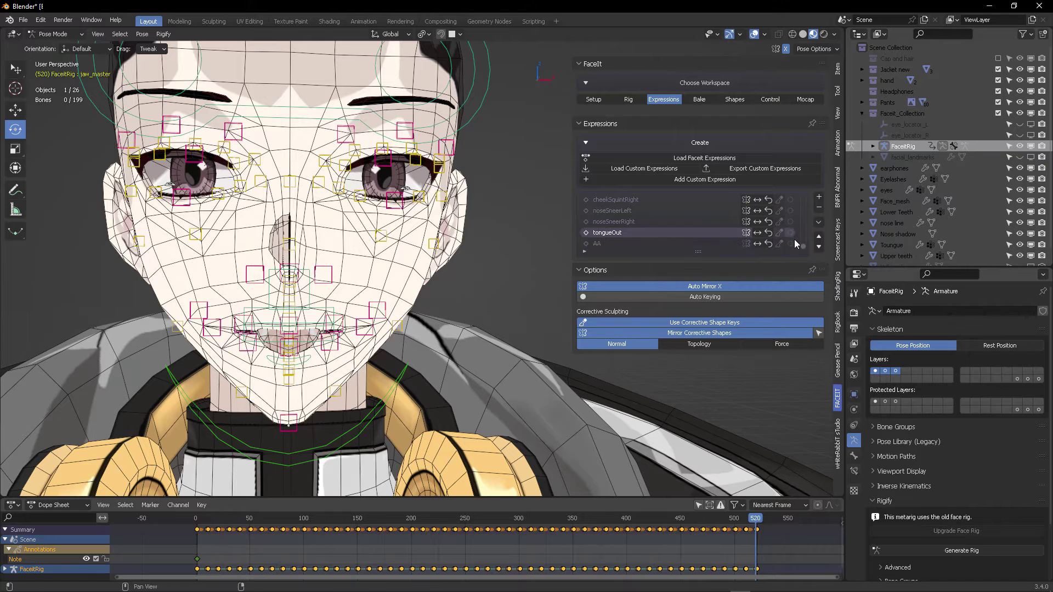
click(625, 243)
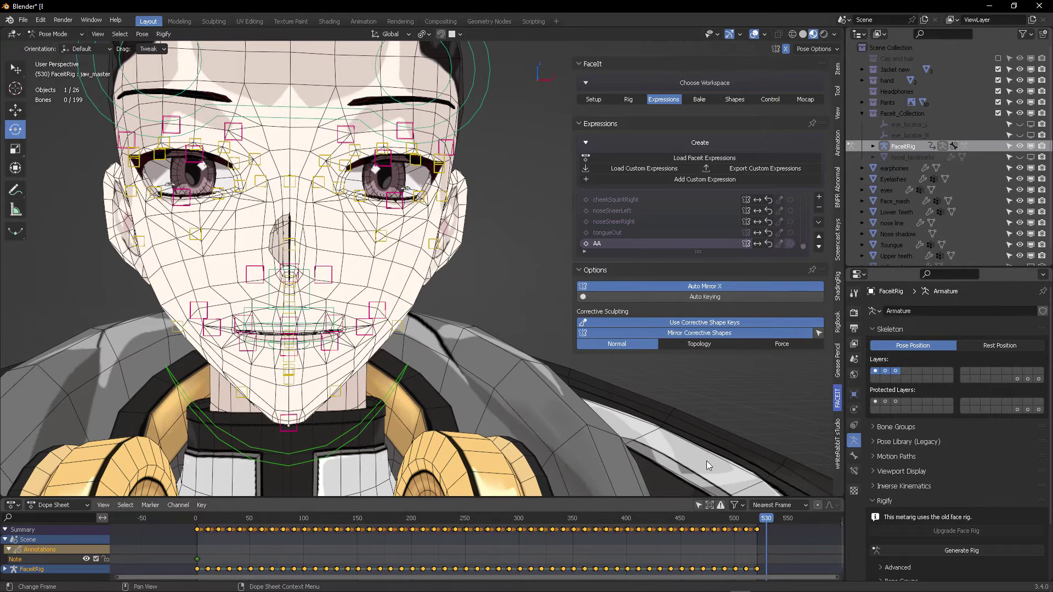
key(KP_1)
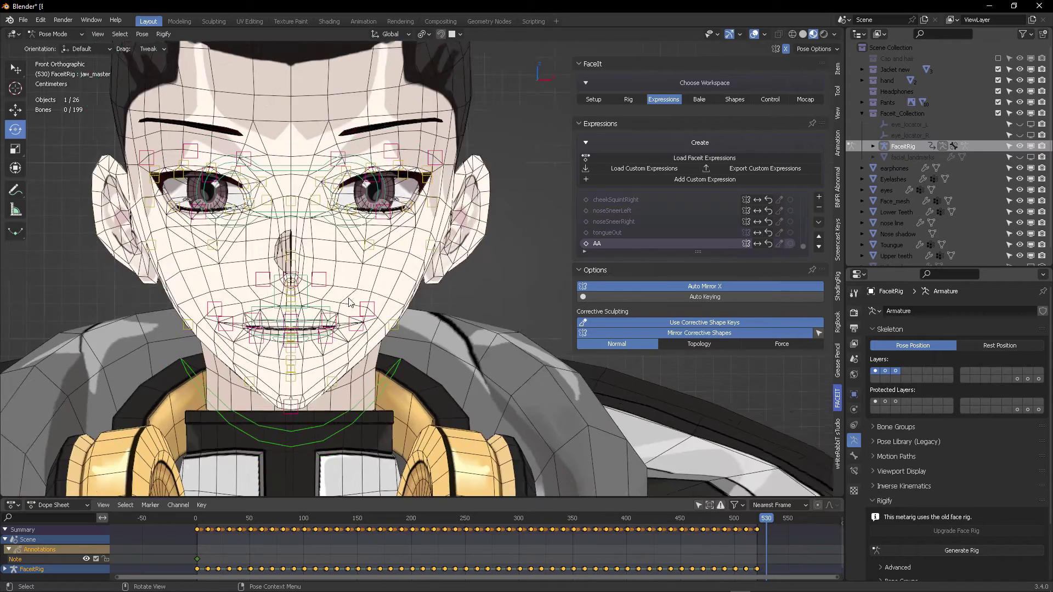
scroll(349, 302, up, 3)
shift+middle_drag(323, 312, 388, 277)
key(KP_3)
scroll(388, 277, down, 2)
click(362, 318)
key(r)
click(466, 144)
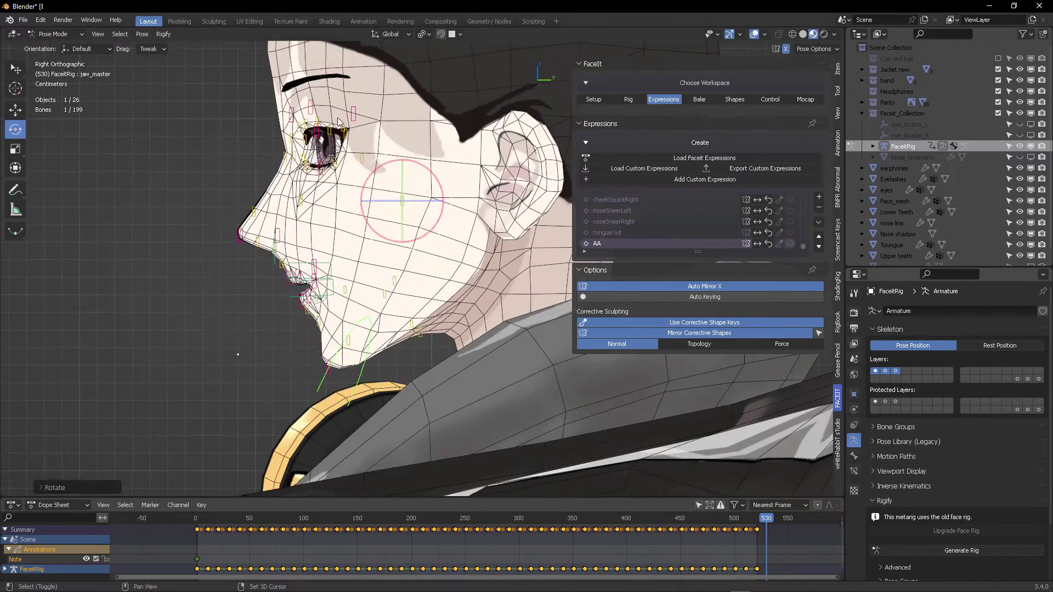
key(KP_1)
scroll(433, 268, up, 6)
click(707, 297)
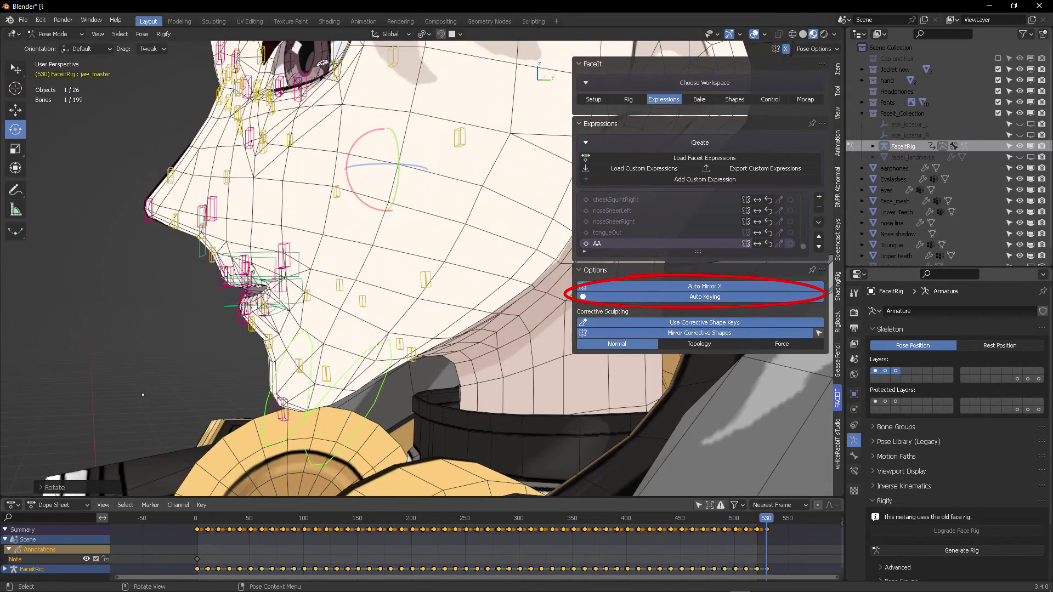
In front view, move the middle upper-lip and lower-lip controls vertically to shape the AA mouth opening.
key(KP_1)
shift+middle_drag(400, 219, 395, 290)
scroll(408, 280, up, 4)
click(384, 284)
key(g)
key(y)
key(z)
click(400, 220)
click(384, 344)
key(g)
key(z)
click(387, 365)
Reposition the left mouth-corner control for the AA mouth shape.
click(543, 292)
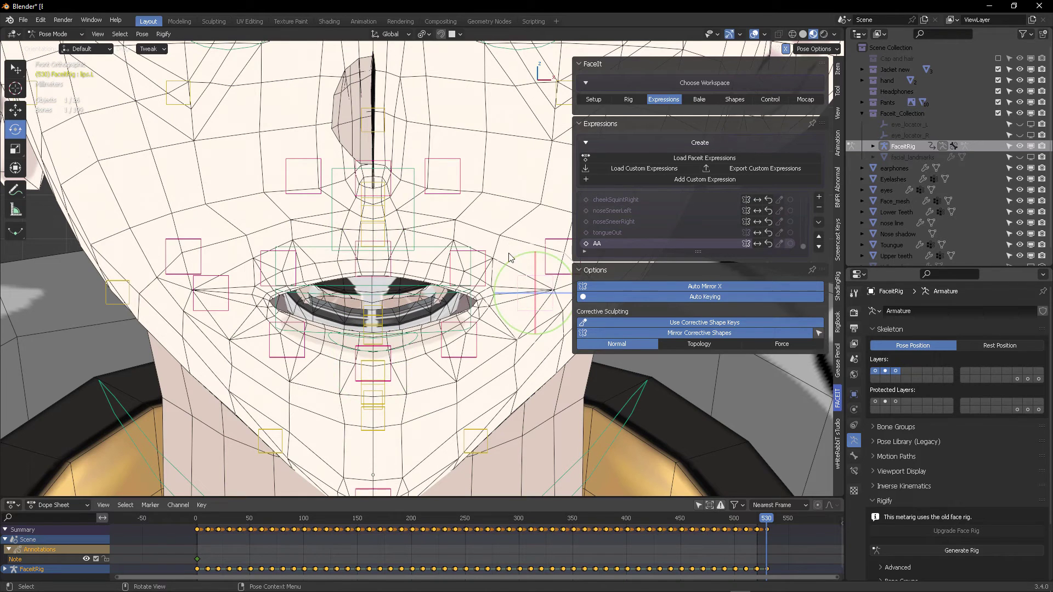
key(g)
click(544, 324)
scroll(544, 324, down, 3)
shift+middle_drag(544, 324, 490, 399)
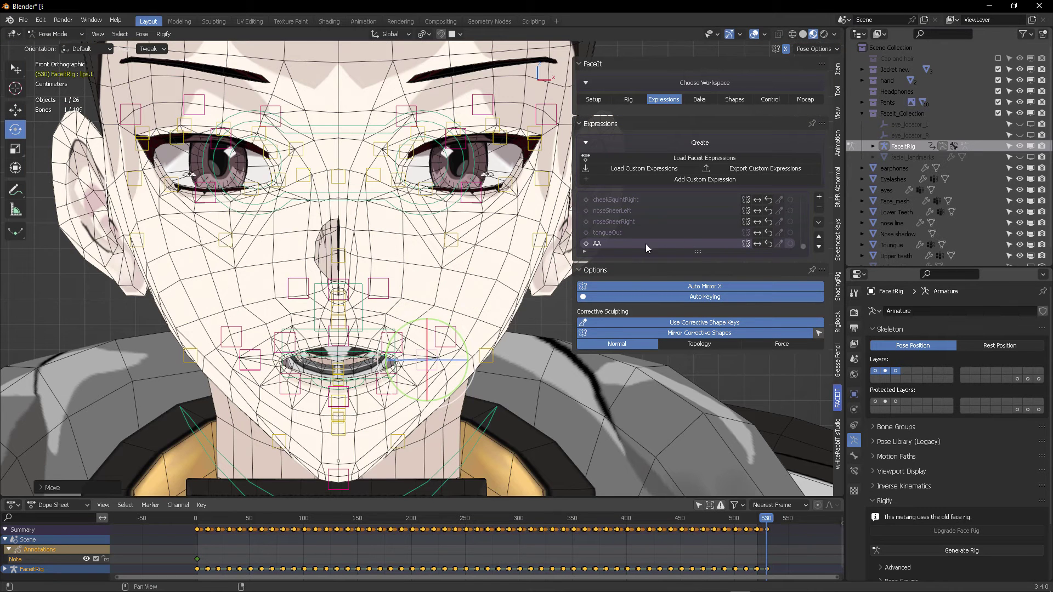
Add an expression named CH affecting all sides and make it active with Auto Keying on.
click(820, 198)
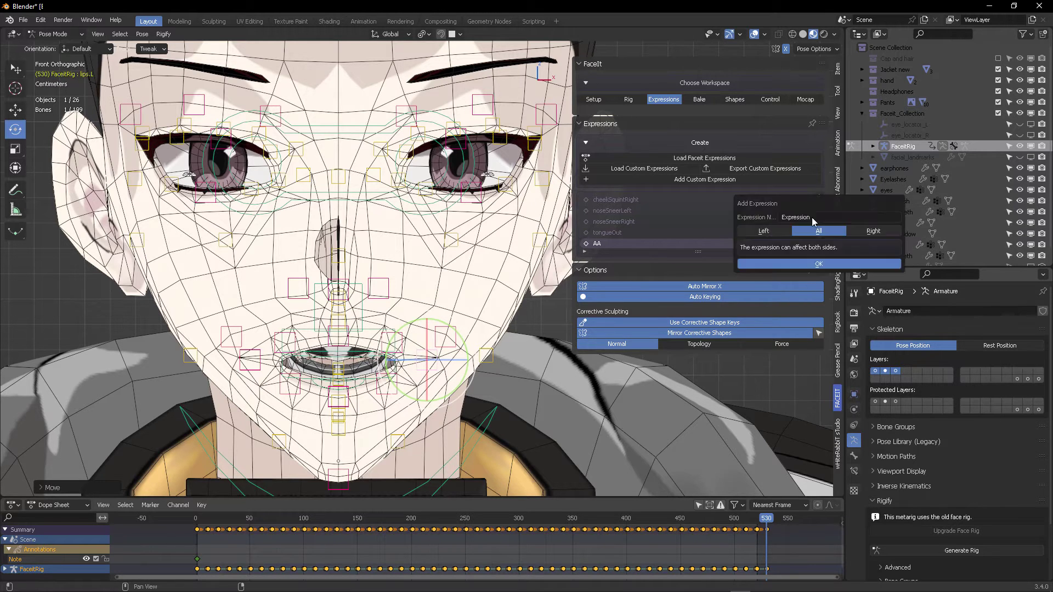
click(818, 217)
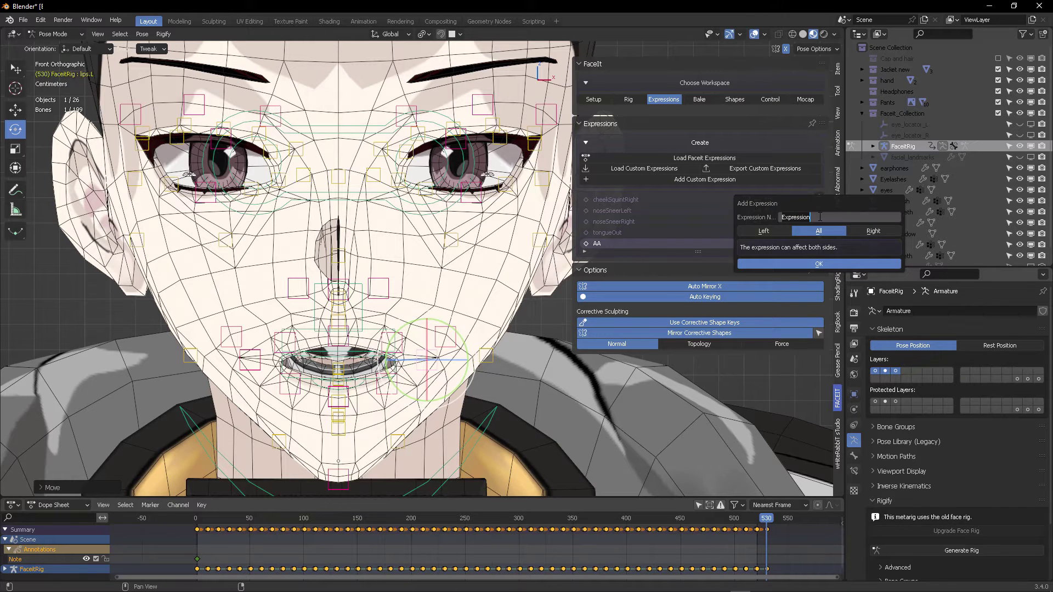
text(CH)
click(823, 262)
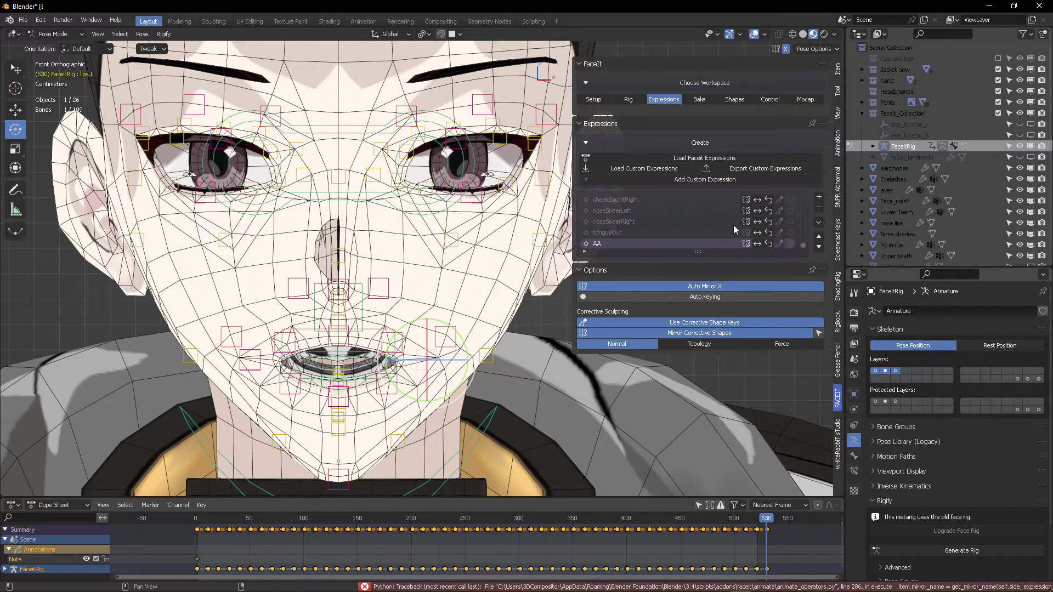
scroll(732, 225, down, 1)
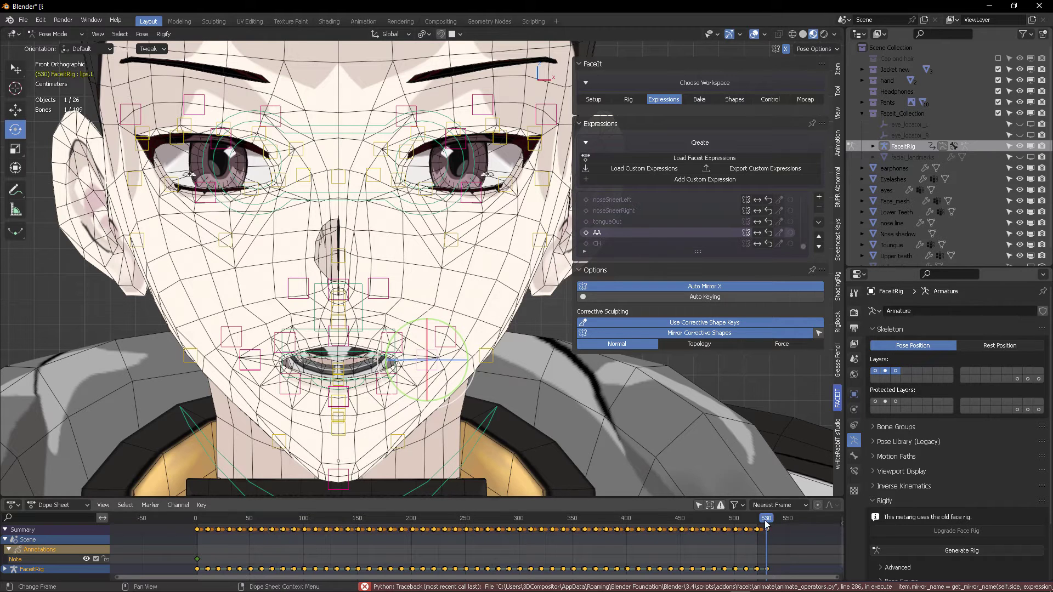
click(620, 244)
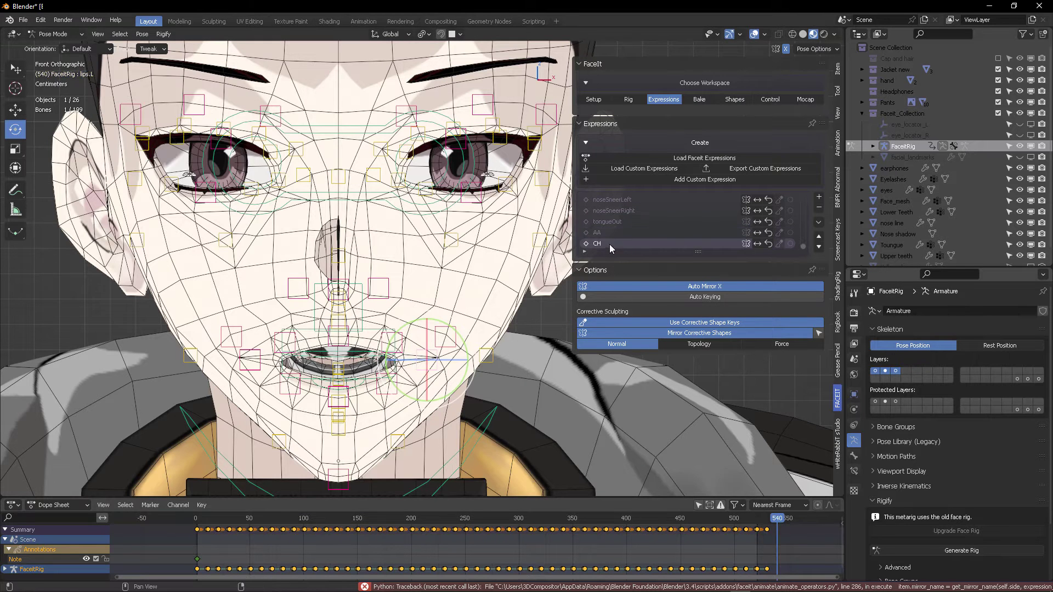
click(698, 298)
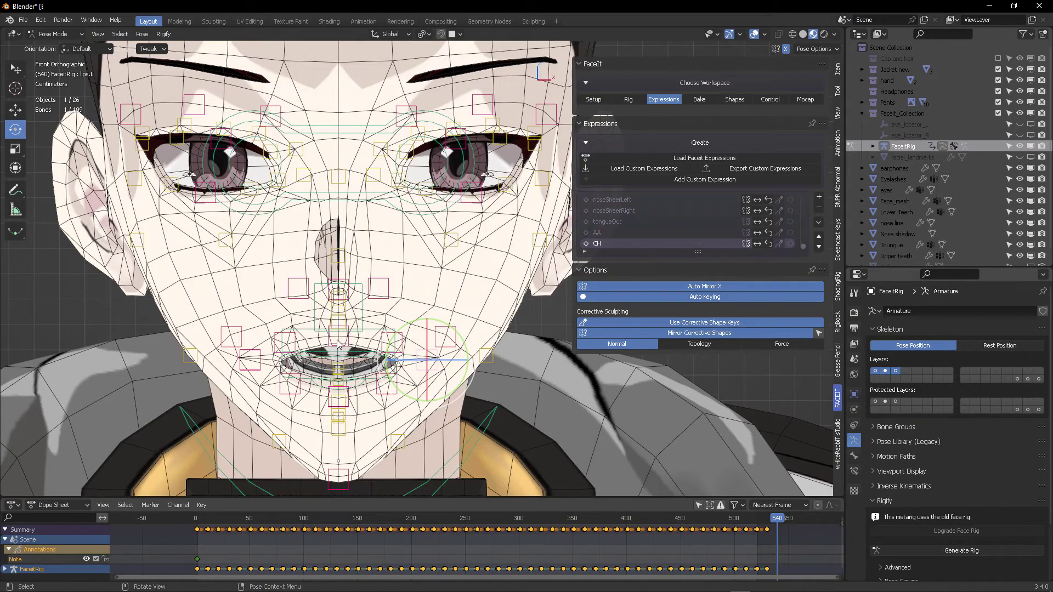
Move the lip controls around the mouth to shape the CH expression.
key(g)
middle_drag(373, 425, 505, 198)
click(453, 228)
click(356, 289)
key(g)
middle_drag(494, 245, 439, 231)
drag(377, 278, 369, 291)
middle_drag(369, 291, 410, 448)
Refine the mouth controls of the CH expression from the right side view.
scroll(410, 448, down, 3)
key(KP_3)
drag(410, 448, 416, 428)
scroll(384, 329, up, 5)
middle_drag(280, 290, 442, 229)
click(441, 229)
drag(442, 239, 451, 229)
middle_drag(451, 229, 604, 242)
Add an expression named OH affecting all sides and turn on Auto Keying.
click(818, 196)
click(817, 216)
text(OH)
click(817, 262)
click(705, 297)
Adjust the jaw and lip controls in right side view for the OH mouth shape.
click(417, 439)
key(KP_3)
scroll(417, 316, up, 4)
middle_drag(417, 316, 494, 263)
click(357, 274)
Select the master jaw control of the OH expression and reposition it in the right side view.
key(KP_1)
middle_drag(409, 272, 401, 264)
click(255, 427)
middle_drag(255, 427, 187, 378)
key(KP_3)
key(g)
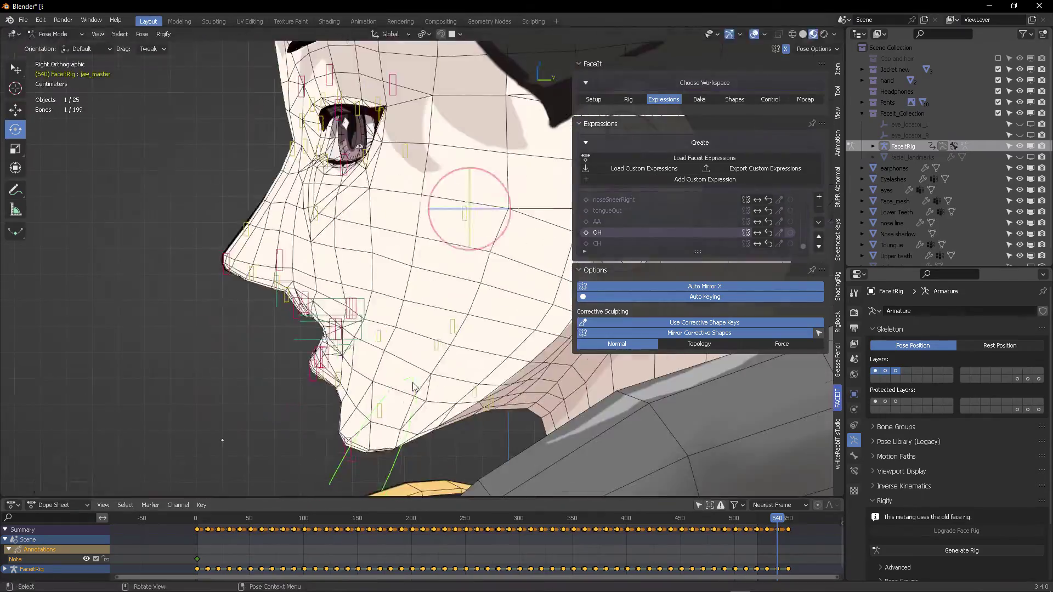
click(407, 393)
Shift the upper teeth control along the Y axis to fit the OH mouth shape.
middle_drag(214, 307, 231, 283)
scroll(275, 276, down, 5)
key(KP_3)
click(376, 341)
scroll(376, 329, down, 3)
middle_drag(376, 329, 482, 310)
key(Up)
key(Down)
key(Down)
key(KP_3)
click(340, 247)
key(g)
key(y)
click(341, 243)
middle_drag(340, 243, 383, 218)
key(g)
key(y)
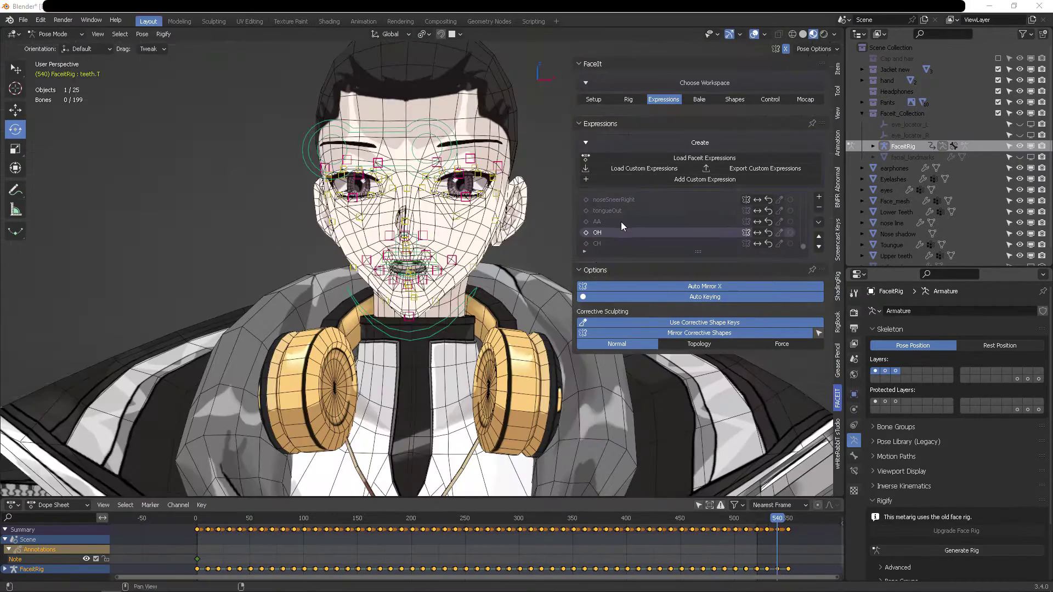
Step through the AA, OH and neighbouring expression keyframes to check how each pose matches its place on the timeline.
click(621, 221)
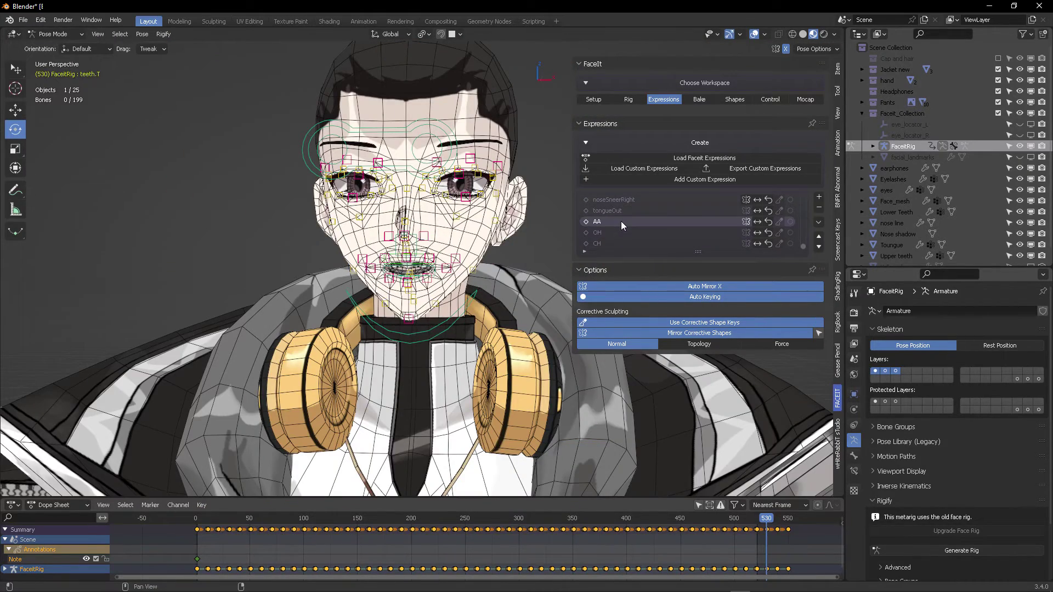
key(Up)
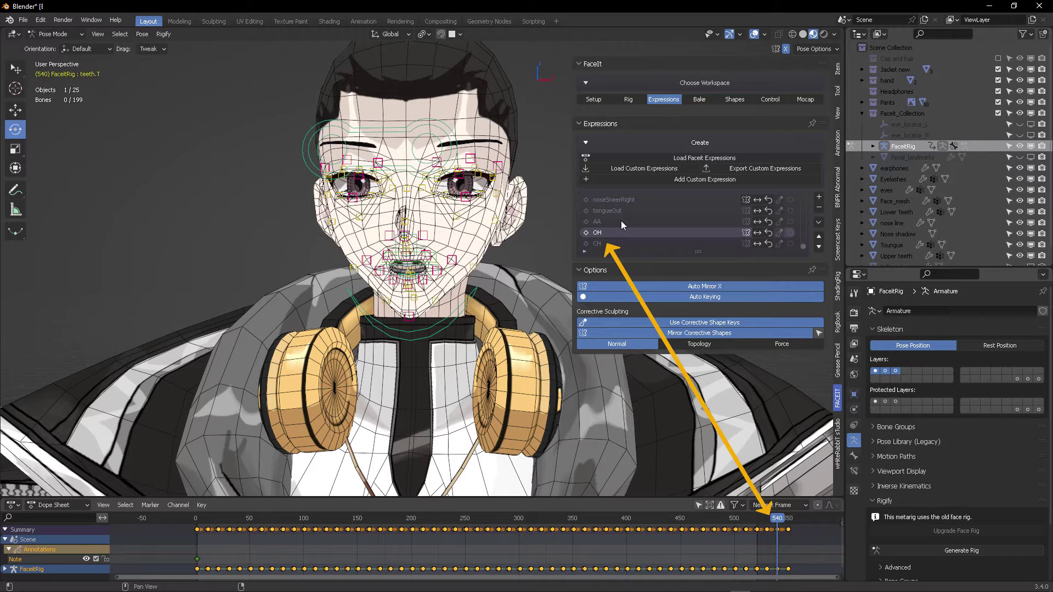
key(Down)
key(Down)
key(Down)
key(Down)
key(Down)
key(Down)
key(Down)
key(Down)
key(Down)
key(Down)
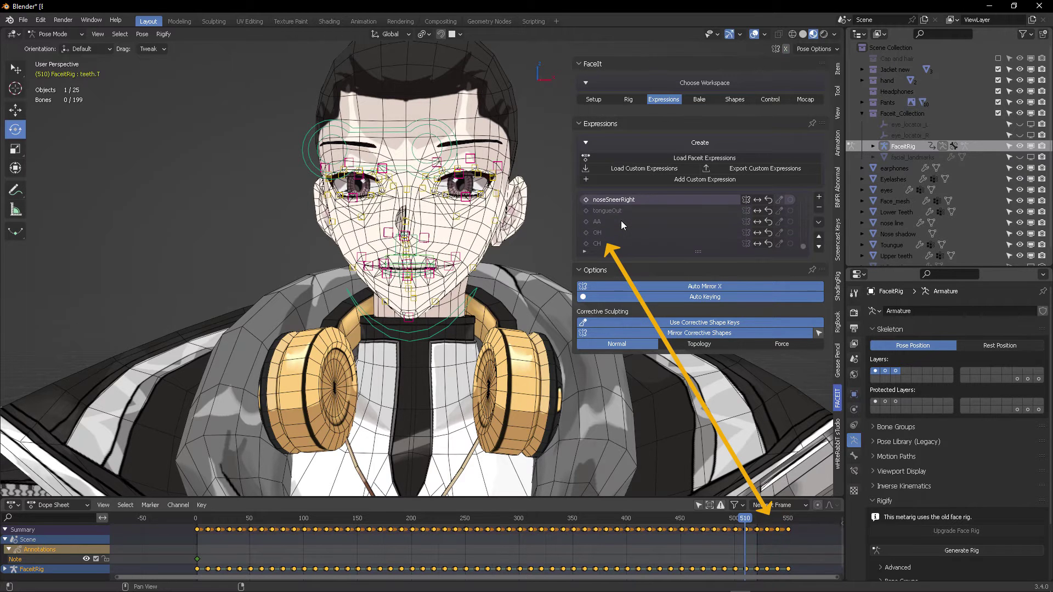
key(Down)
key(Down)
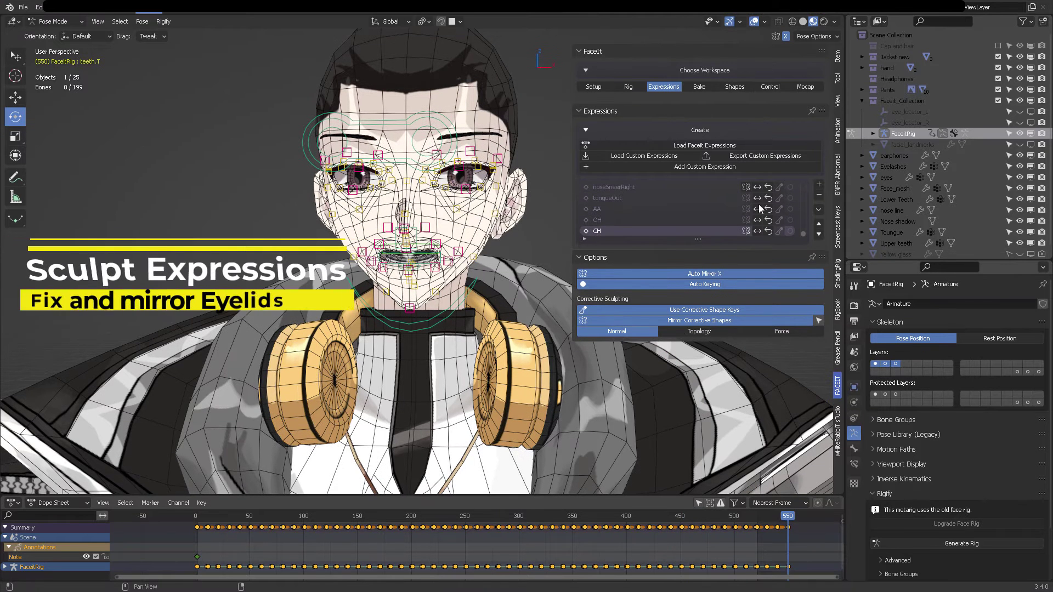
Activate the eyeBlinkLeft expression at the start of the expression list and inspect the closed left eyelid.
scroll(779, 214, up, 3)
drag(798, 227, 813, 176)
click(614, 188)
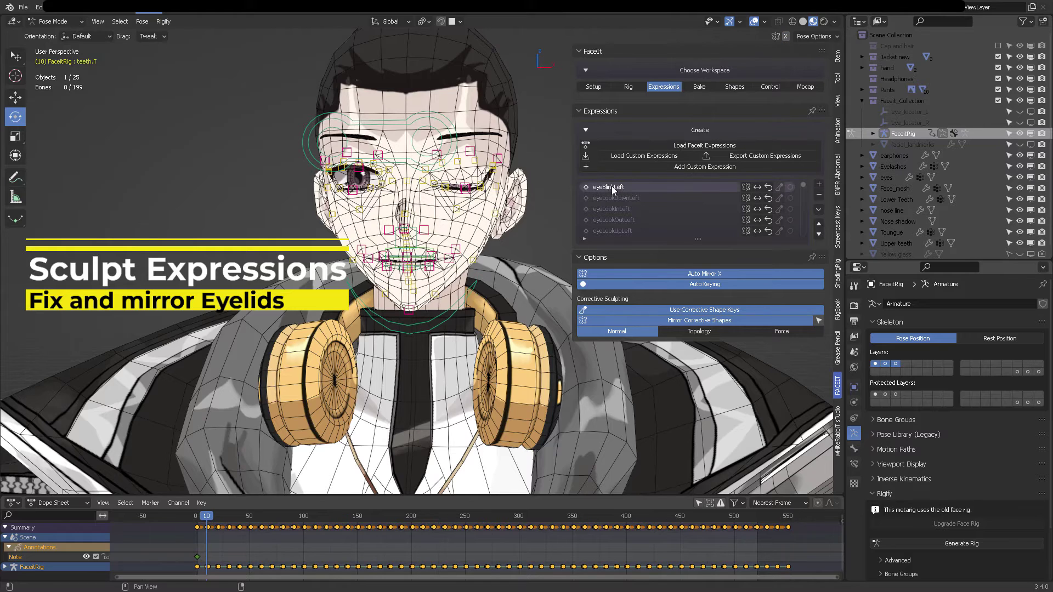
middle_drag(486, 182, 384, 187)
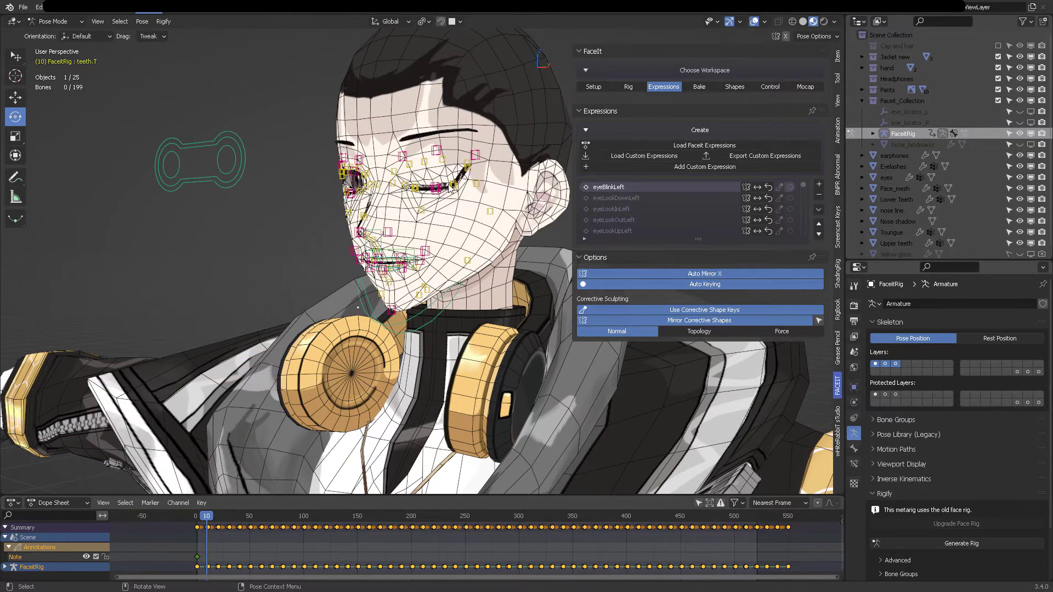
scroll(471, 182, up, 6)
shift+middle_drag(497, 119, 437, 253)
scroll(423, 258, up, 5)
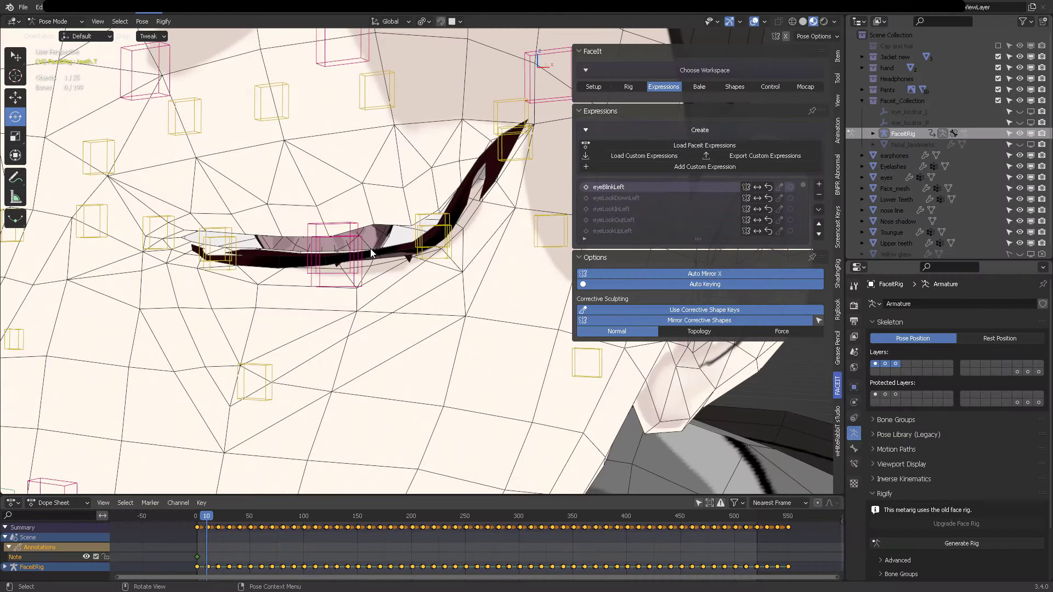
Leave Pose Mode, select Face_mesh and start a corrective sculpt for the eyeBlinkLeft expression.
click(379, 91)
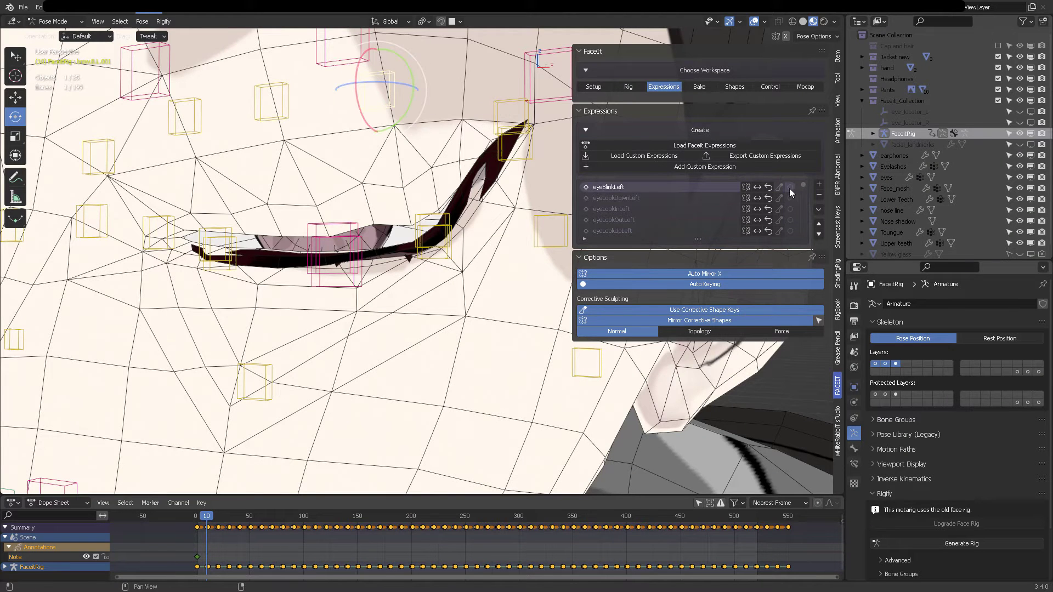
click(442, 146)
key(ctrl+Tab)
click(384, 151)
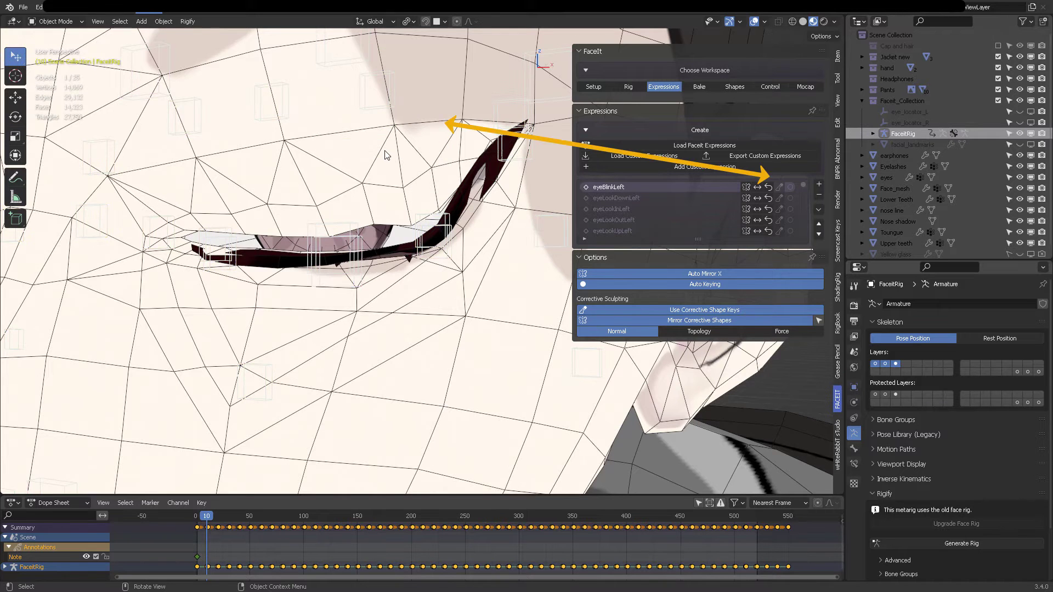
click(385, 151)
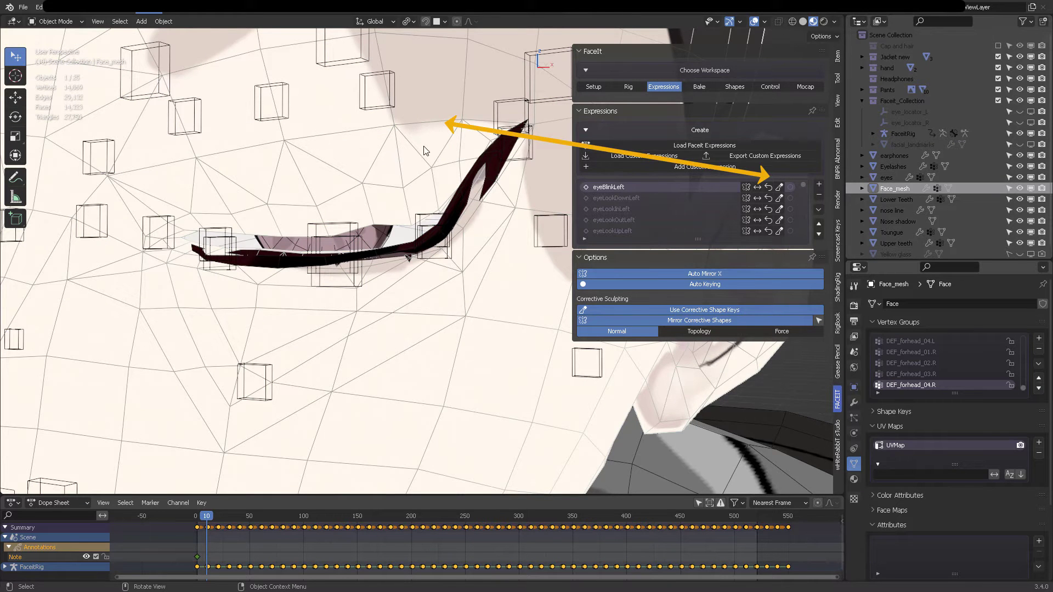
click(780, 187)
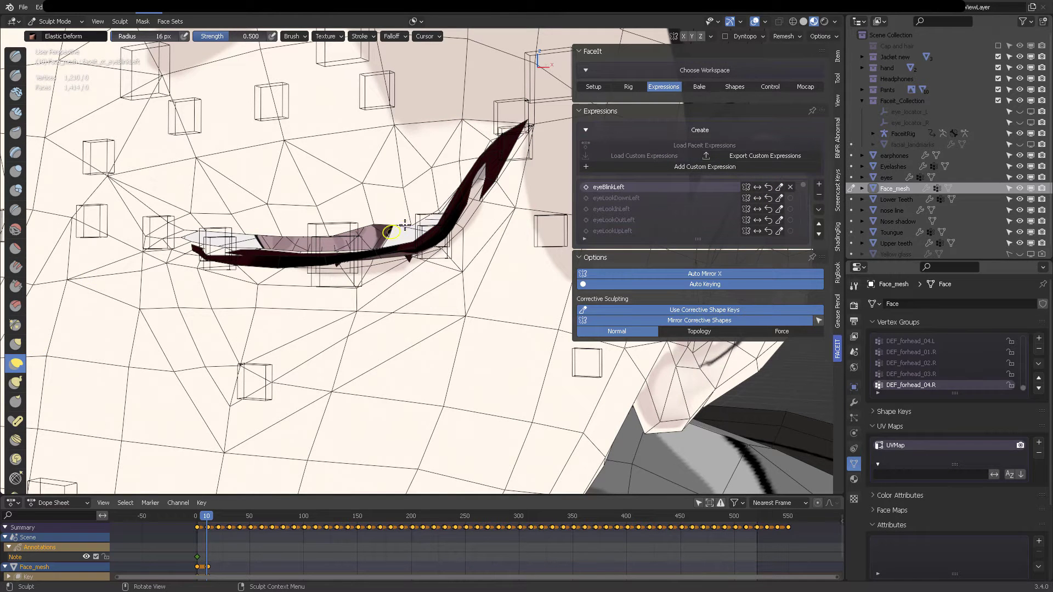
Pull the left upper eyelid down with Elastic Deform to close the gap and mirror eyeBlinkLeft to the opposite side.
drag(412, 224, 377, 272)
drag(440, 206, 443, 227)
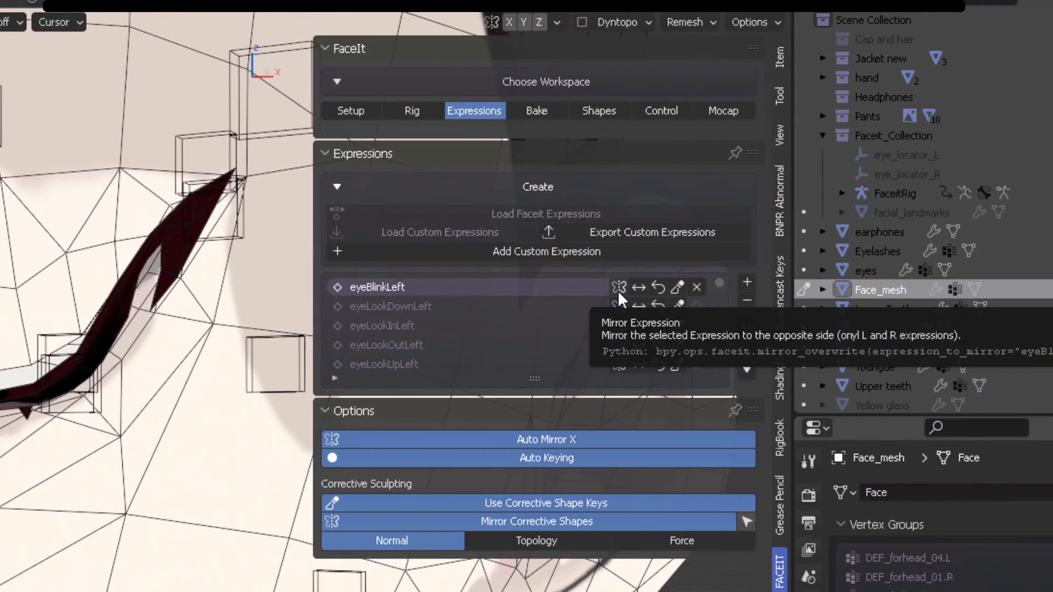
click(619, 291)
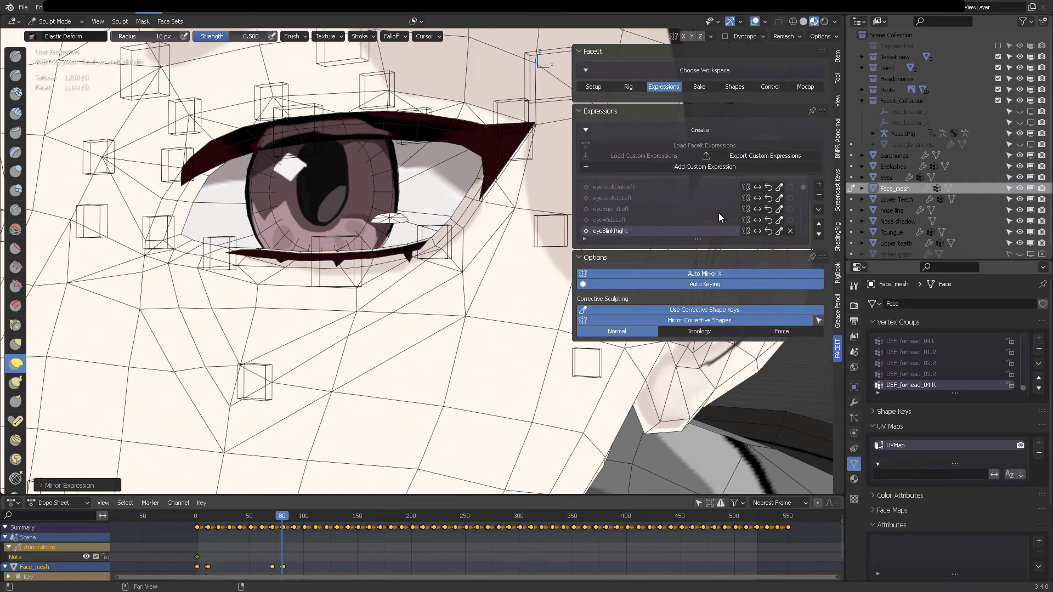
Compare the eyeBlinkLeft and eyeBlinkRight expressions on the face to check the mirrored eyelid correction.
scroll(705, 212, up, 3)
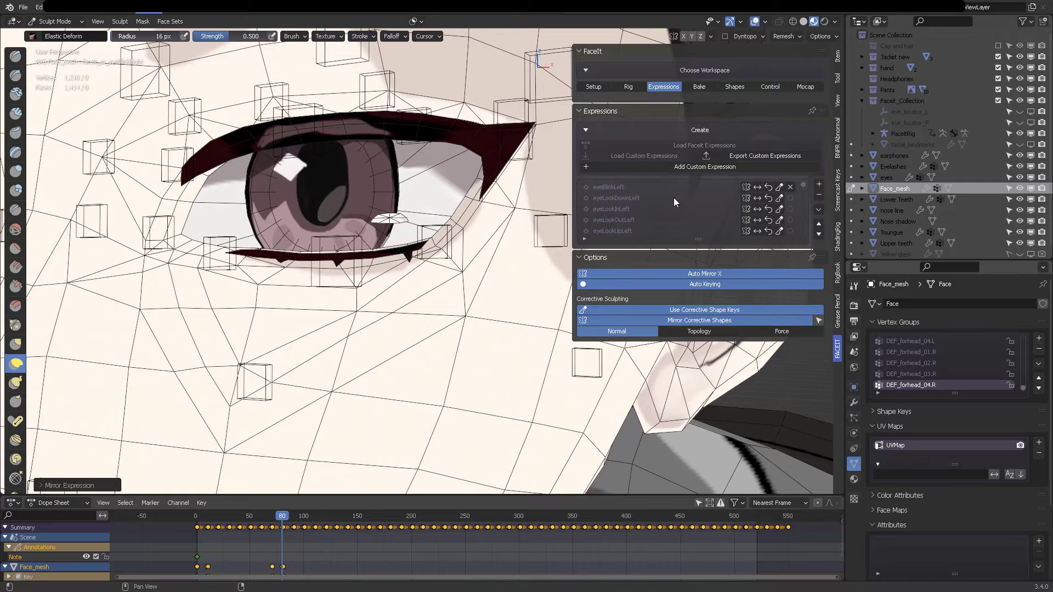
click(636, 186)
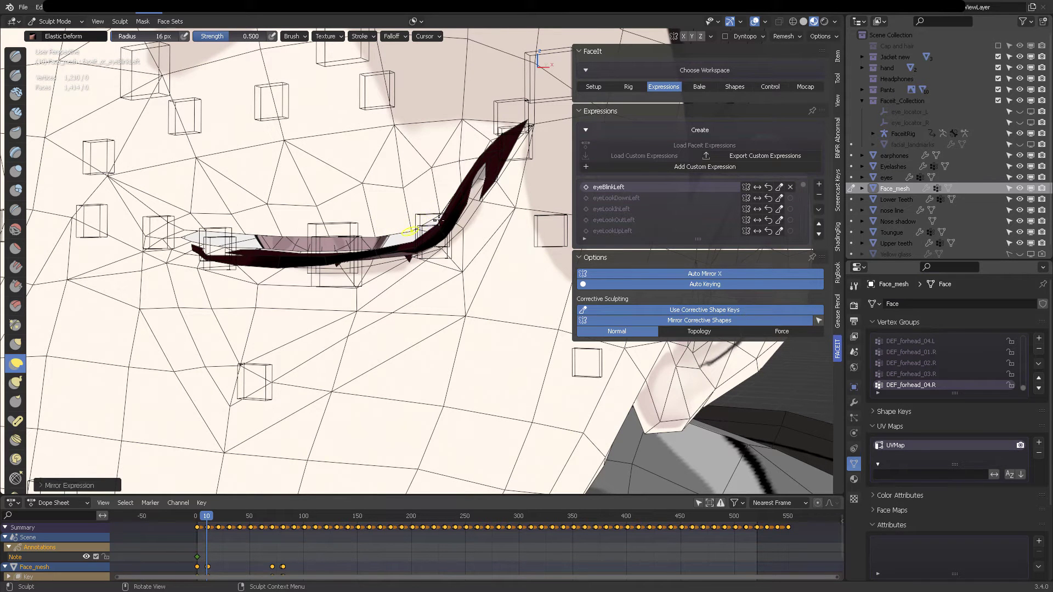
scroll(664, 208, down, 4)
click(624, 220)
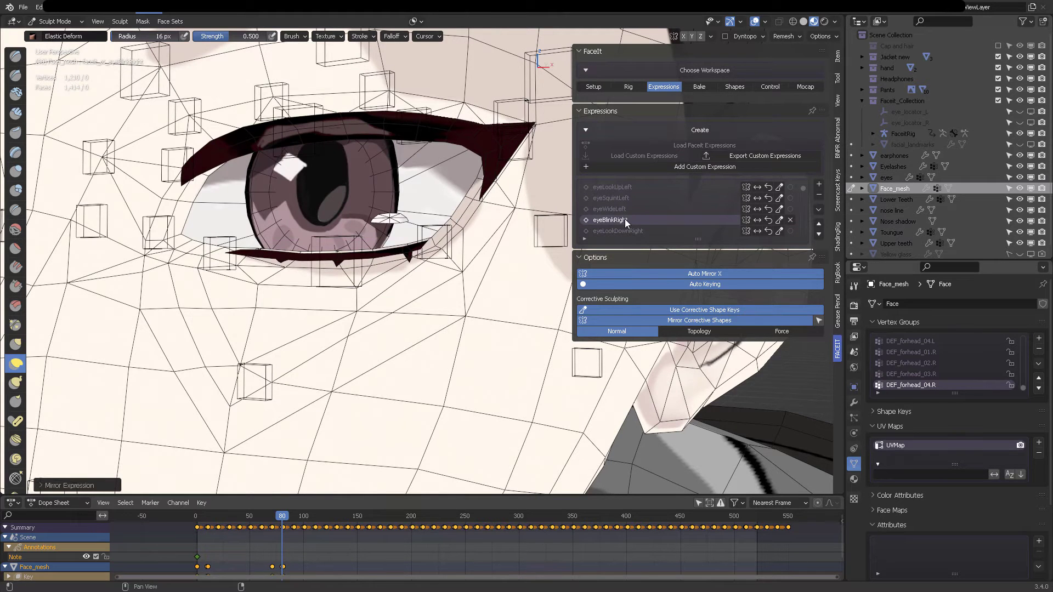
scroll(272, 305, down, 2)
scroll(272, 304, down, 3)
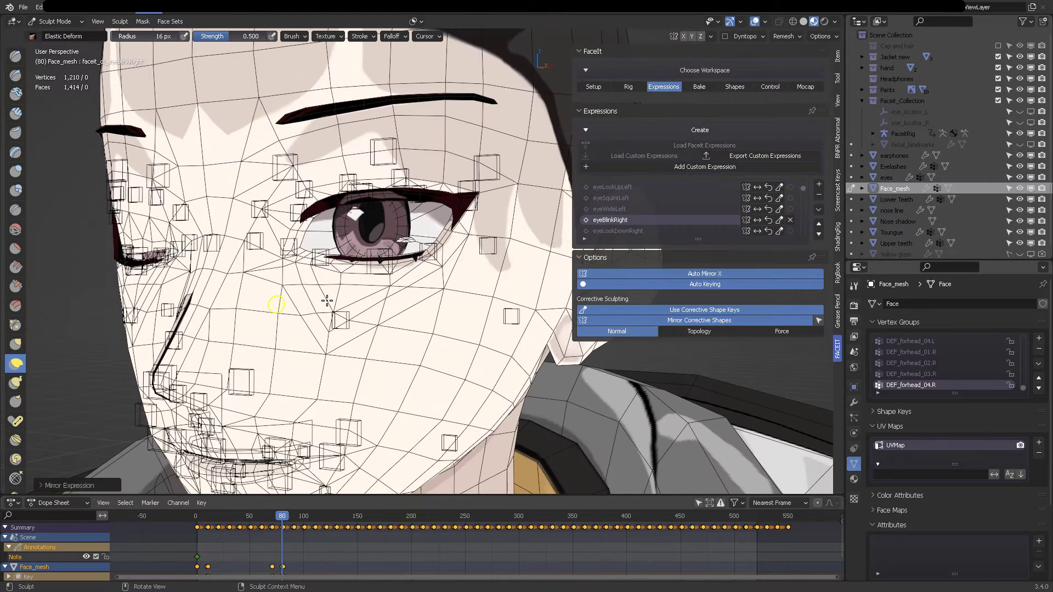
scroll(335, 305, up, 2)
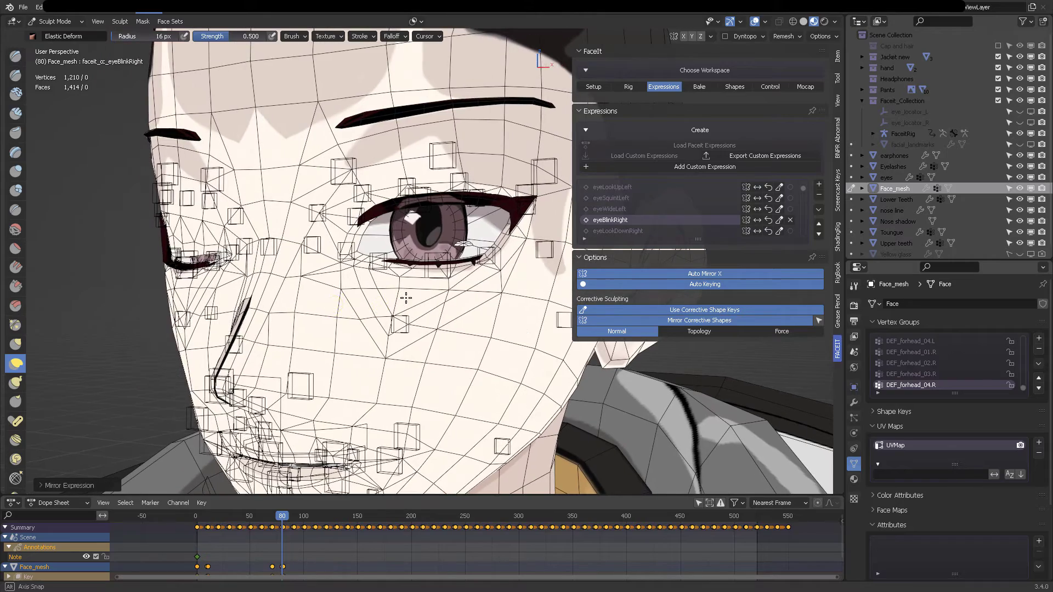
middle_drag(406, 301, 363, 301)
Show the eyelids in solid shading and set the Elastic Deform brush radius to 24 px.
click(803, 21)
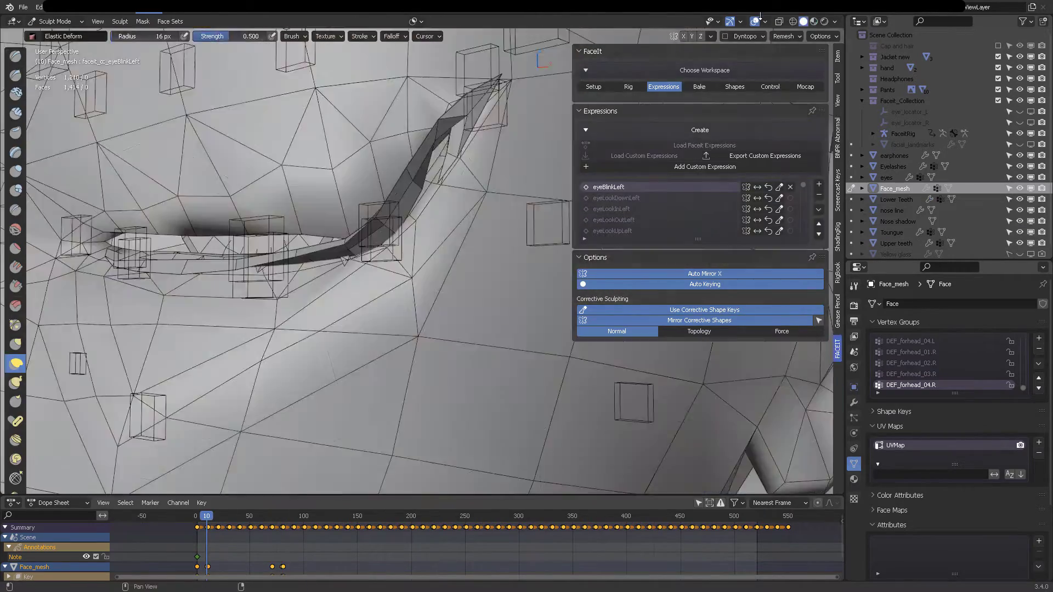
mouse_move(384, 274)
middle_down()
mouse_move(263, 369)
mouse_move(332, 298)
mouse_move(266, 192)
middle_up()
key(f)
click(279, 192)
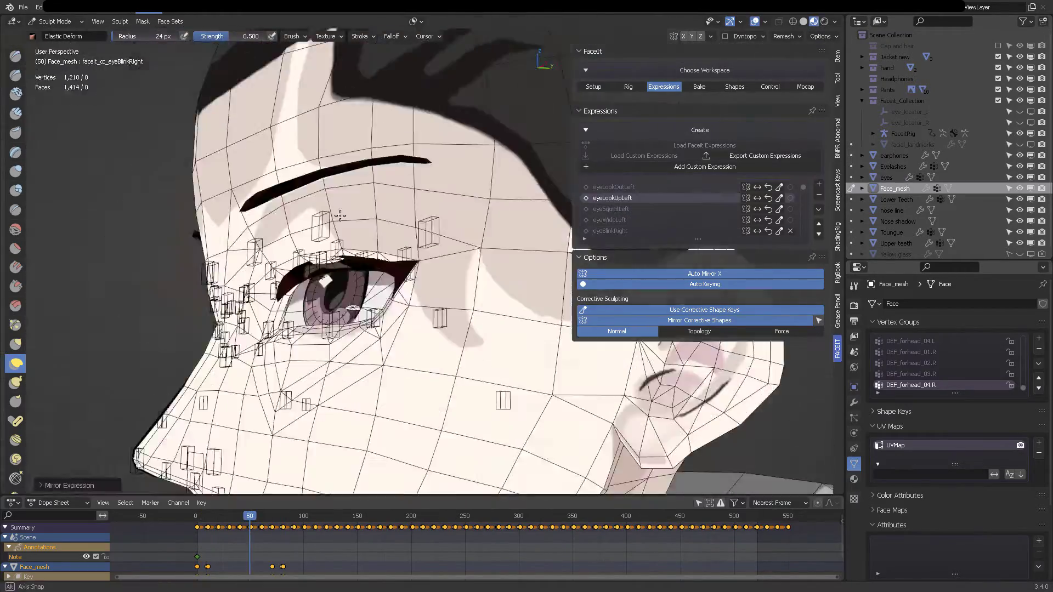
middle_drag(409, 285, 423, 292)
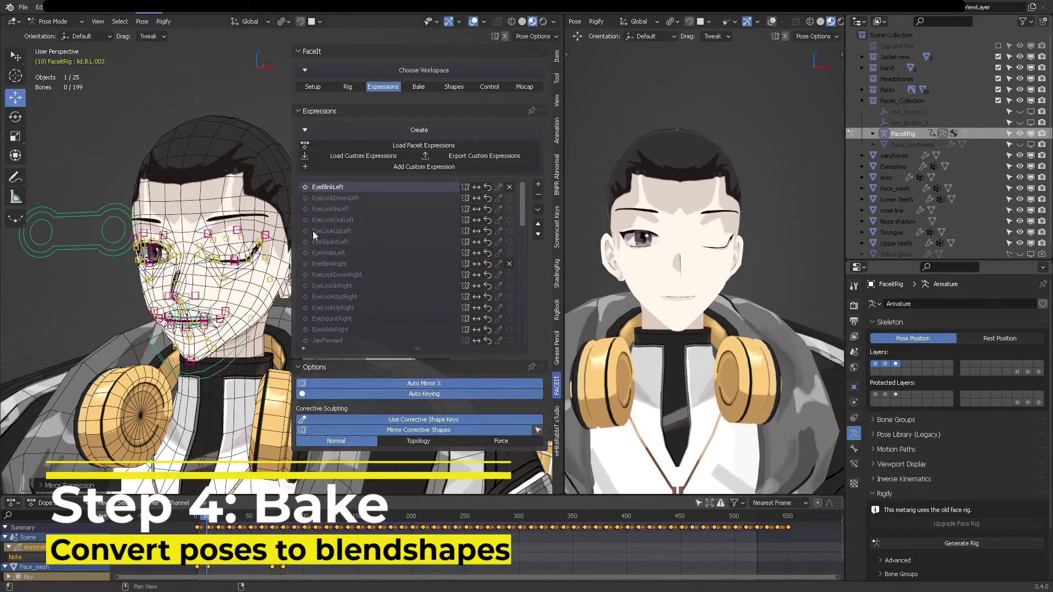
Go to FaceIt's Bake stage, select Face_mesh among the registered objects and reveal its shape keys.
scroll(323, 285, down, 20)
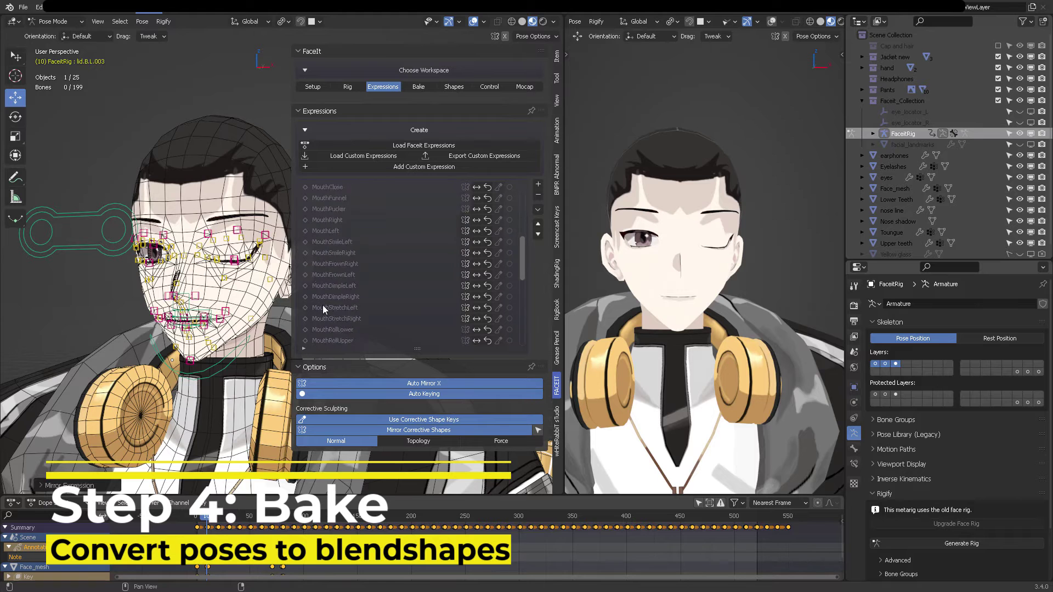
scroll(353, 269, up, 17)
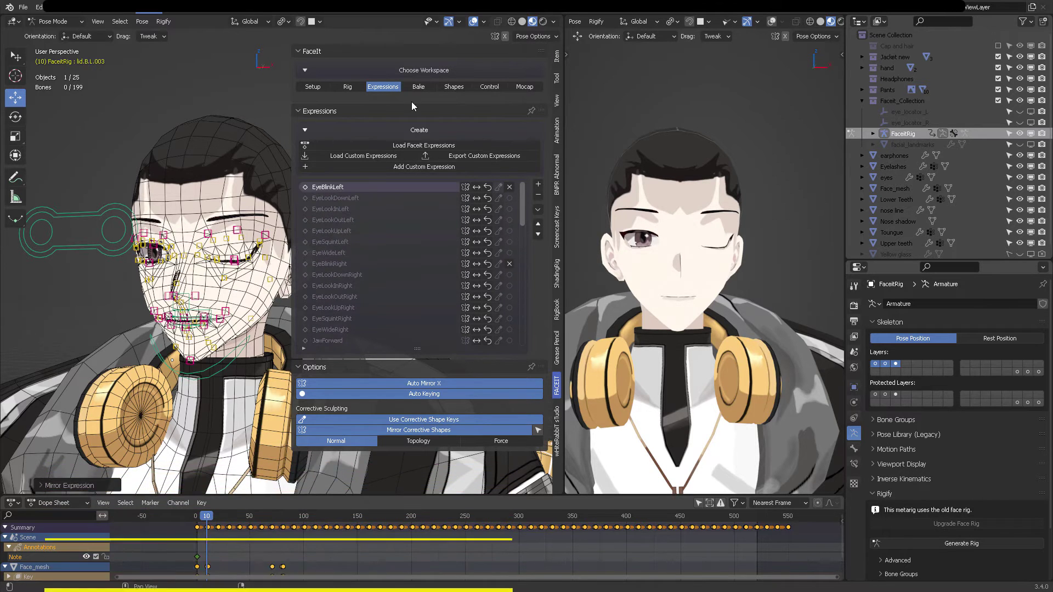
click(422, 86)
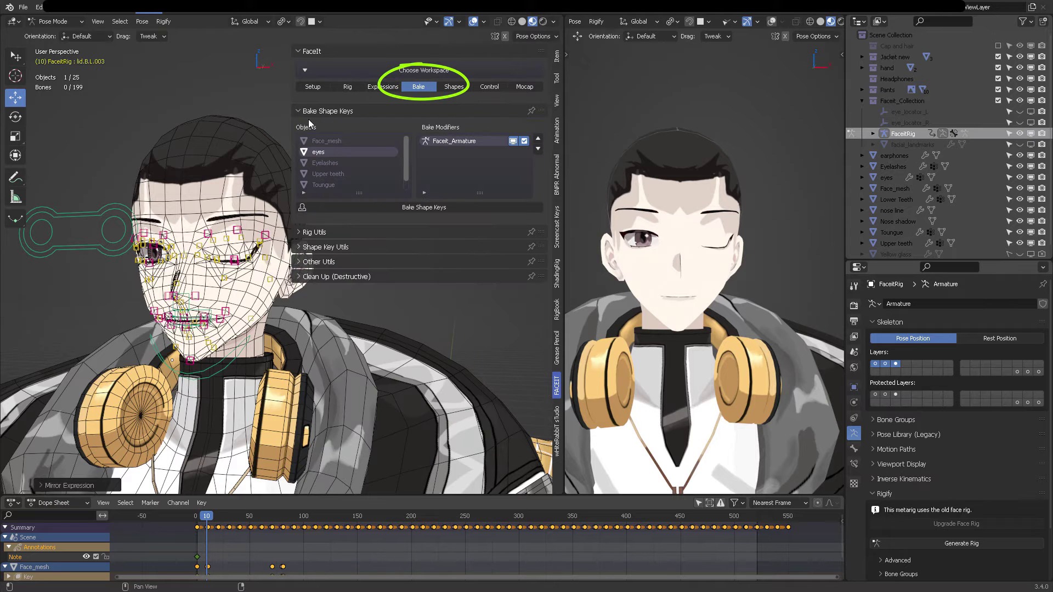
click(327, 141)
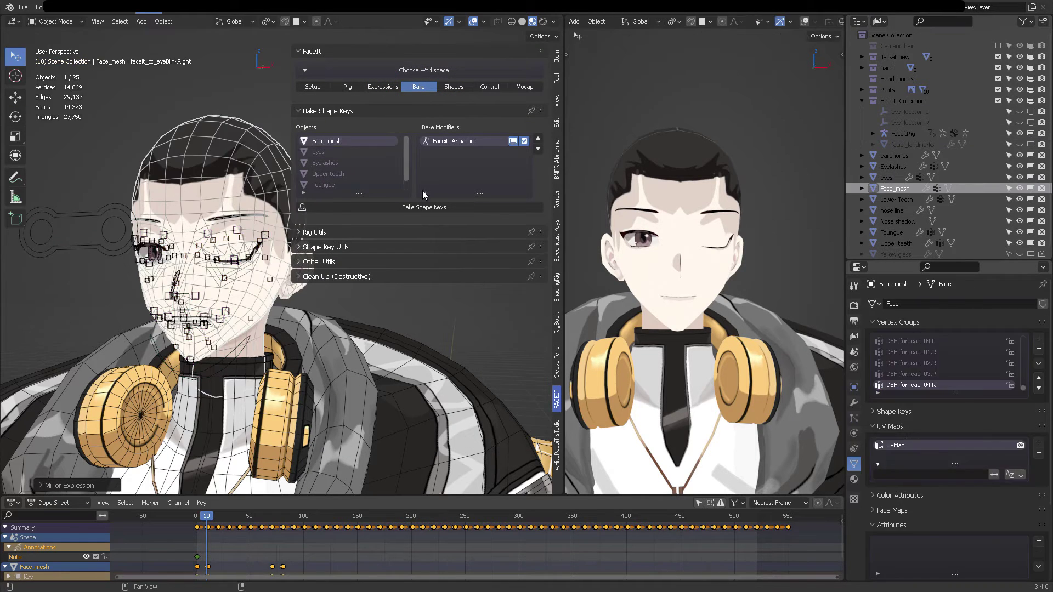
click(894, 412)
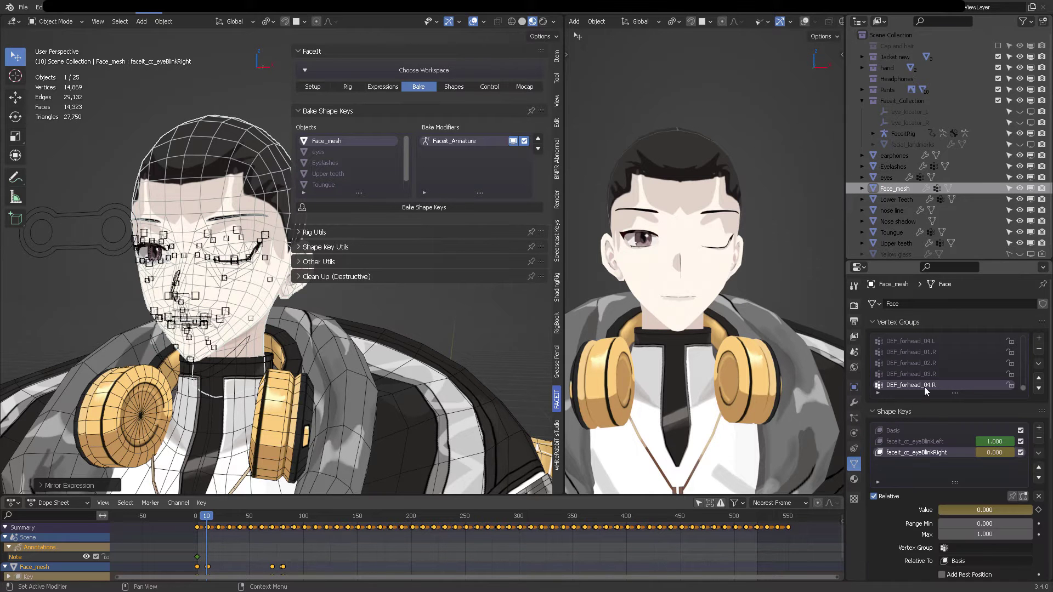
drag(943, 260, 944, 107)
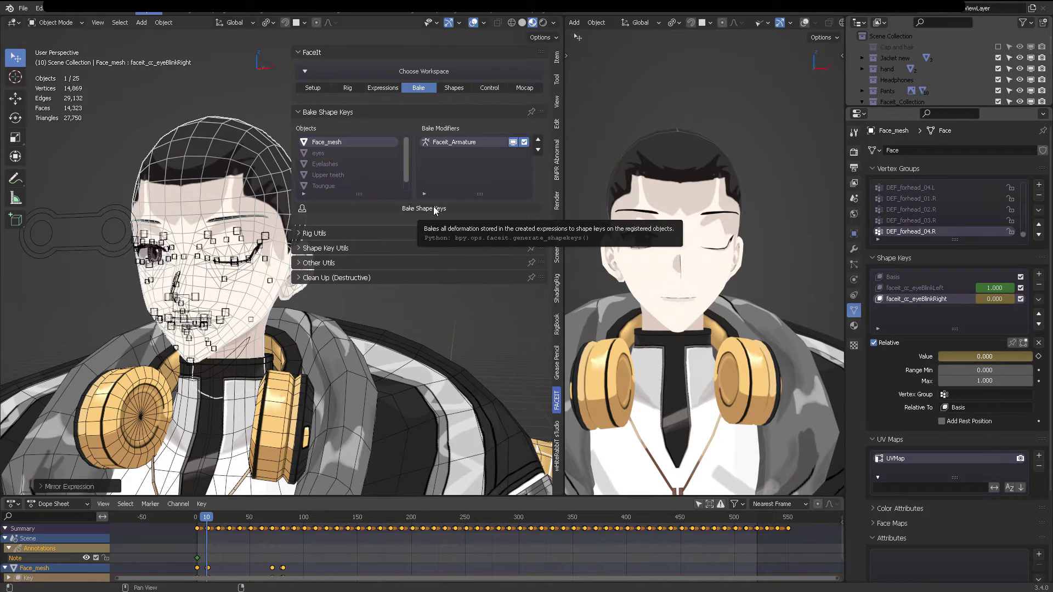
Bake the expressions to shape keys with modifiers kept active, the Test action and Auto Keying disabled, and review Face_mesh's keys.
click(433, 209)
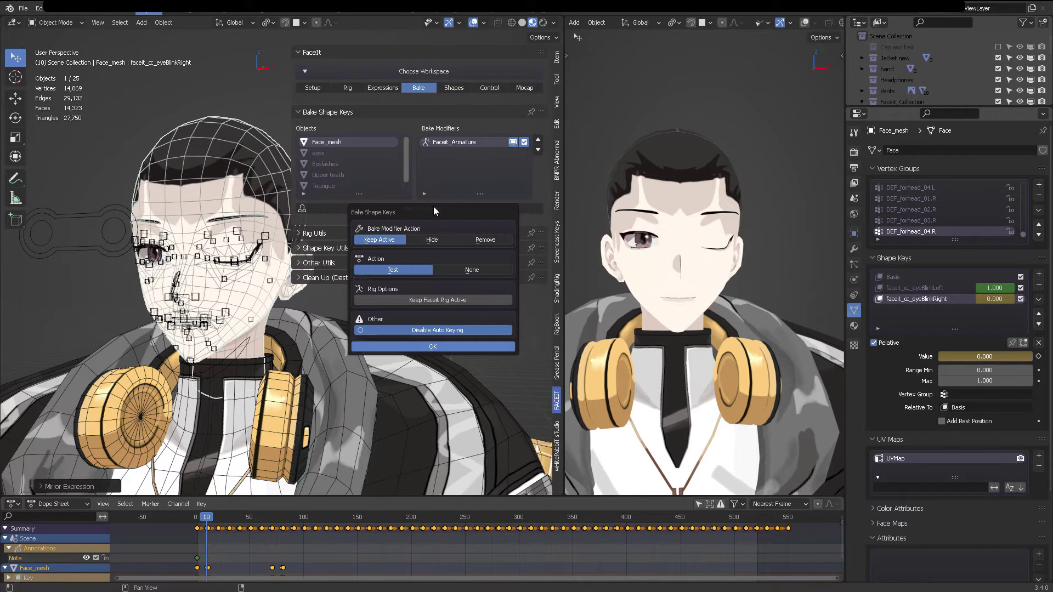
click(429, 347)
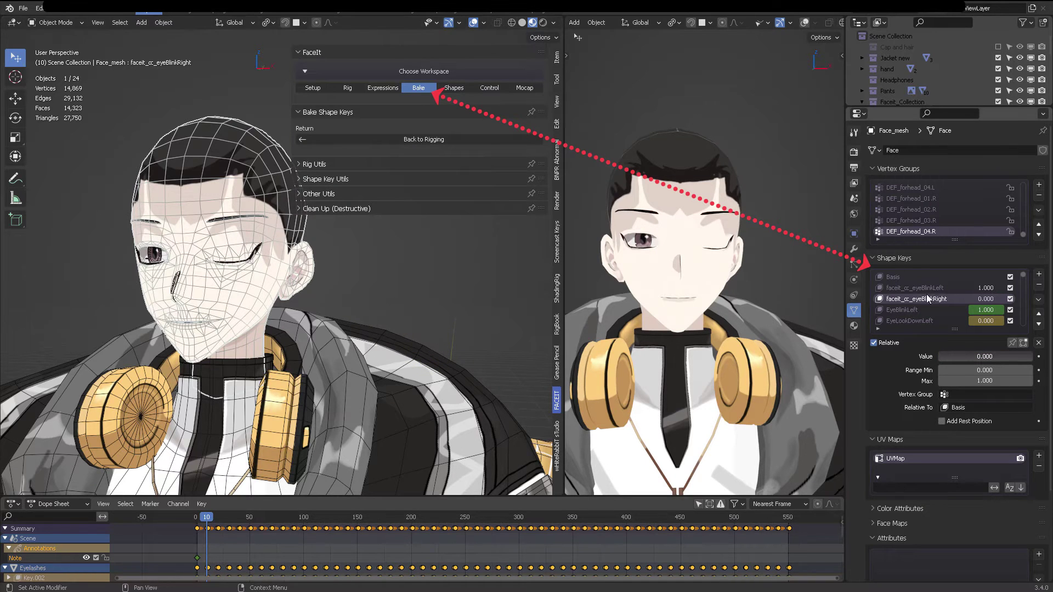
scroll(930, 296, down, 3)
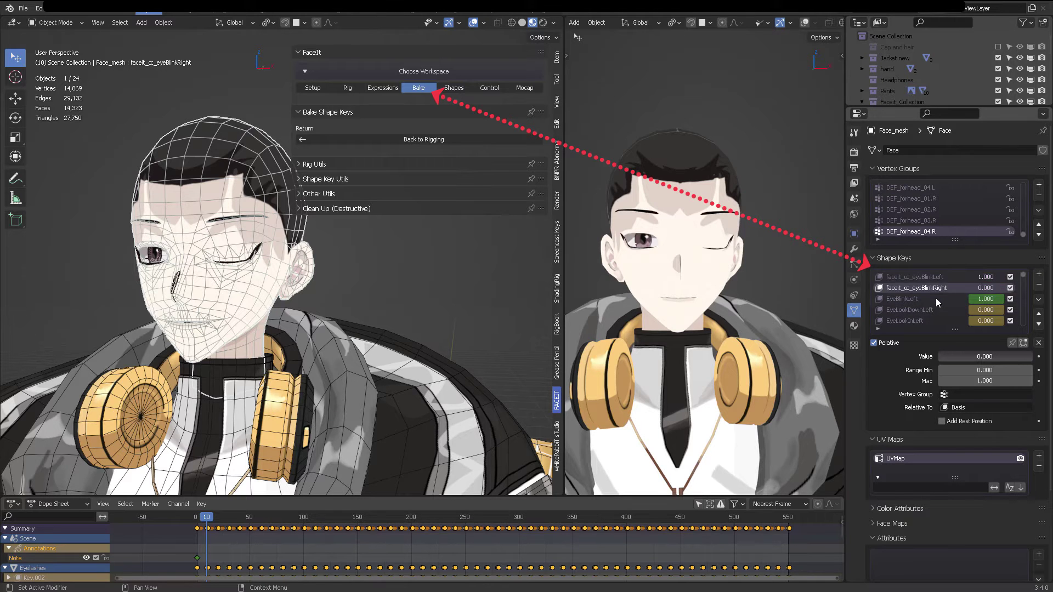
scroll(936, 298, down, 12)
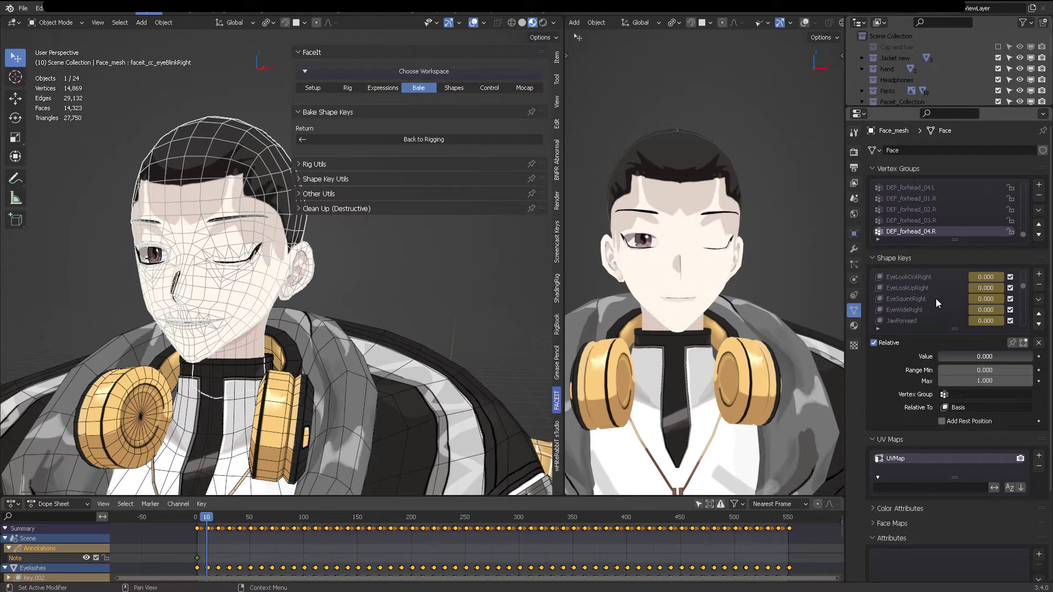
scroll(936, 299, up, 15)
Run Clean Up All on Faceit Objects, removing the FaceIt armature, old expression actions, landmarks, FaceIt modifier, registered vertex groups and bind weights.
click(401, 210)
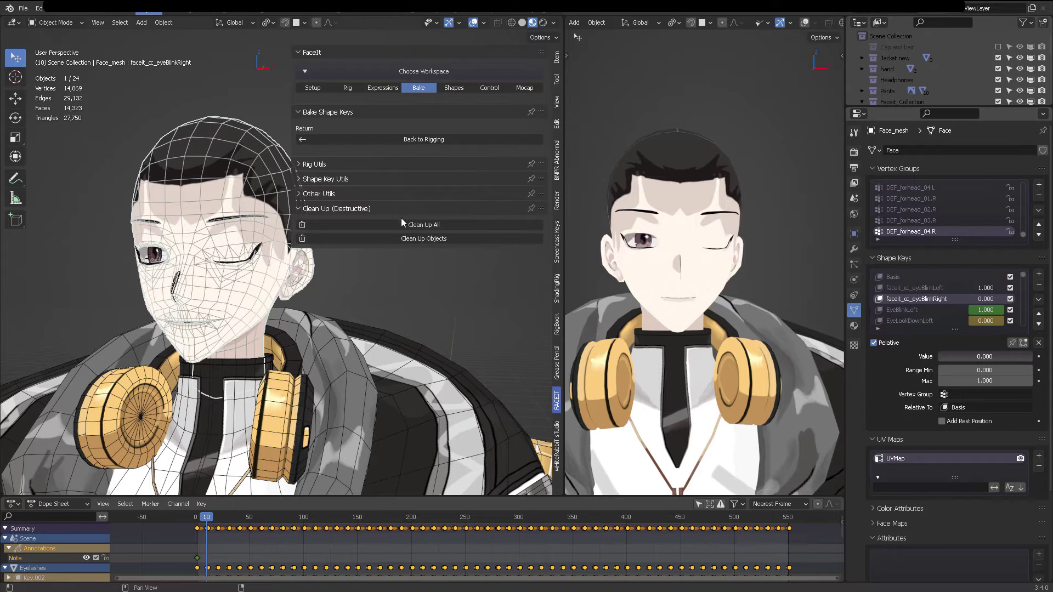
click(440, 223)
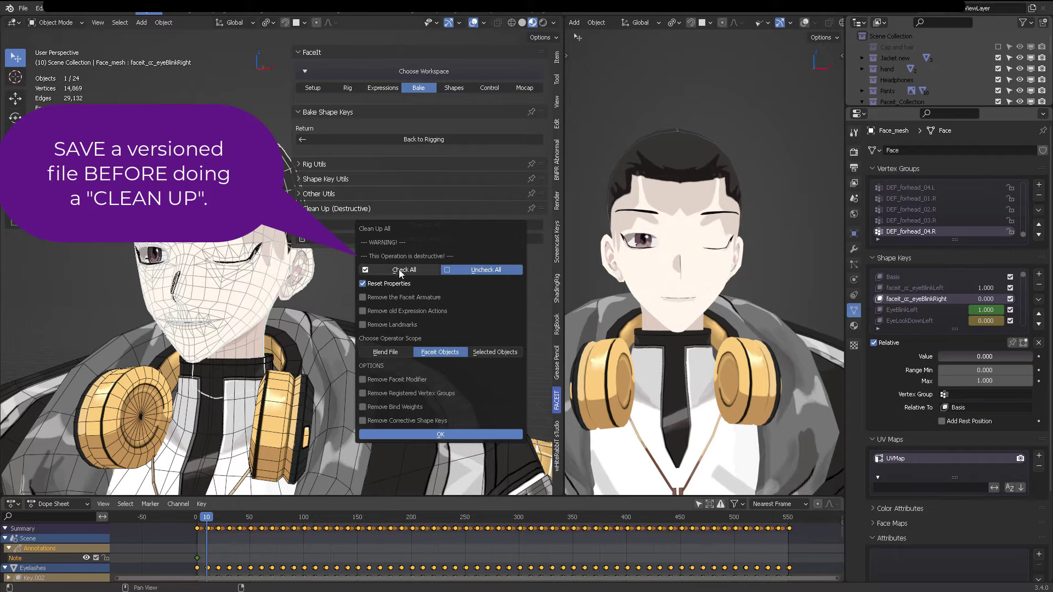
click(363, 298)
click(363, 312)
click(363, 325)
click(364, 379)
click(365, 394)
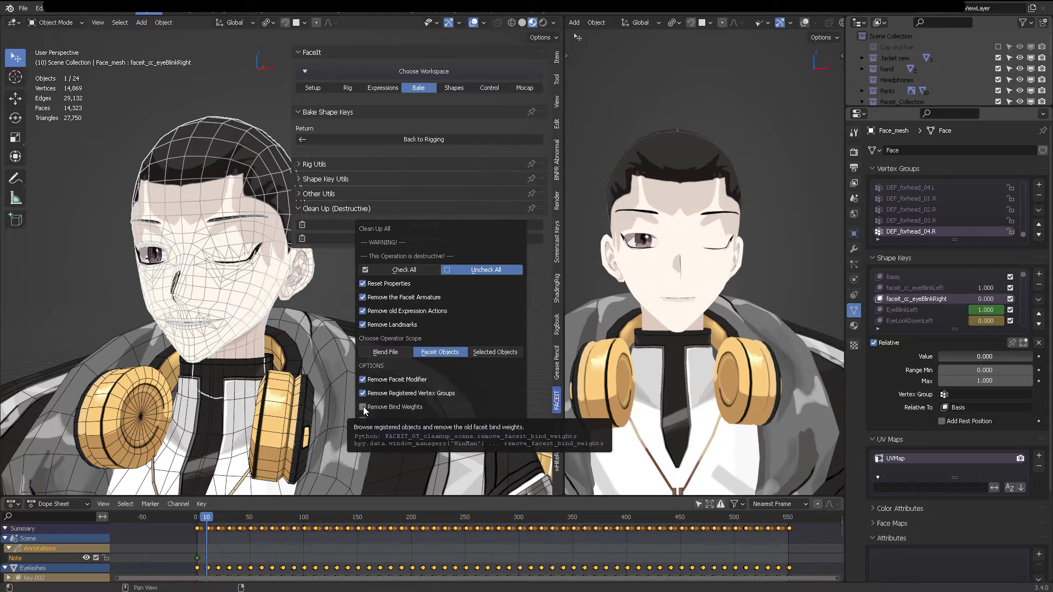
click(362, 408)
click(447, 437)
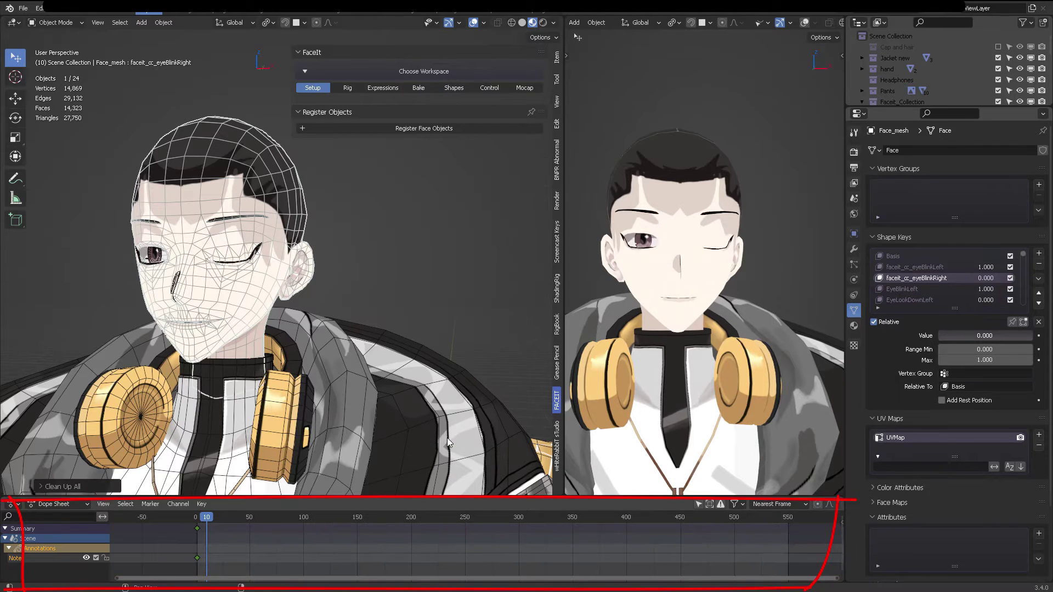
Go to frame 1 and set Face_mesh's EyeBlinkLeft shape key to 0.
click(197, 521)
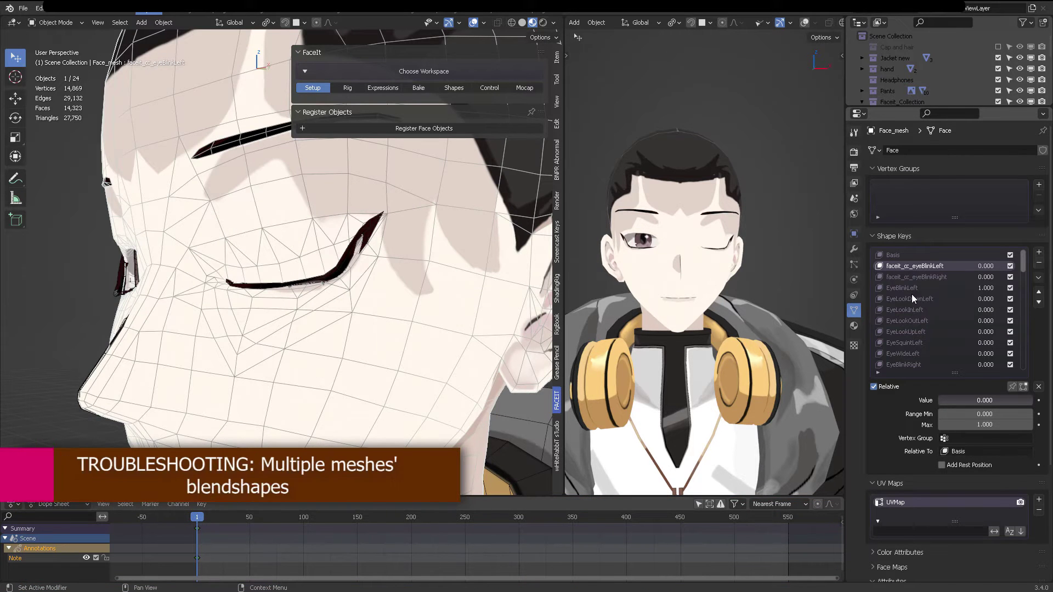
click(980, 288)
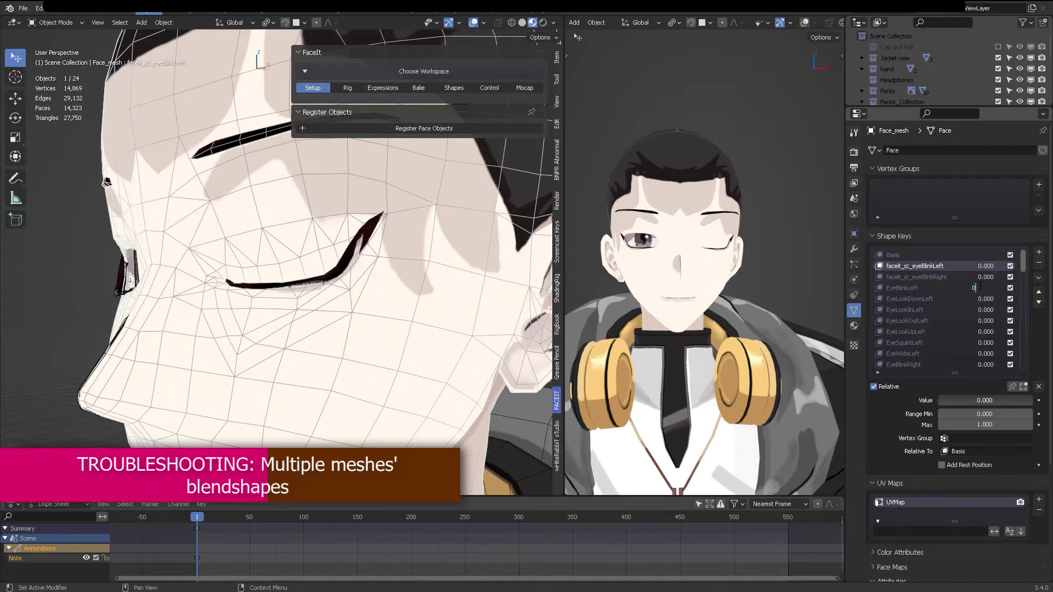
text(0)
key(Return)
Set the Eyelashes object's EyeBlinkLeft shape key to 0 and test its value on the lashes.
middle_drag(228, 246, 525, 299)
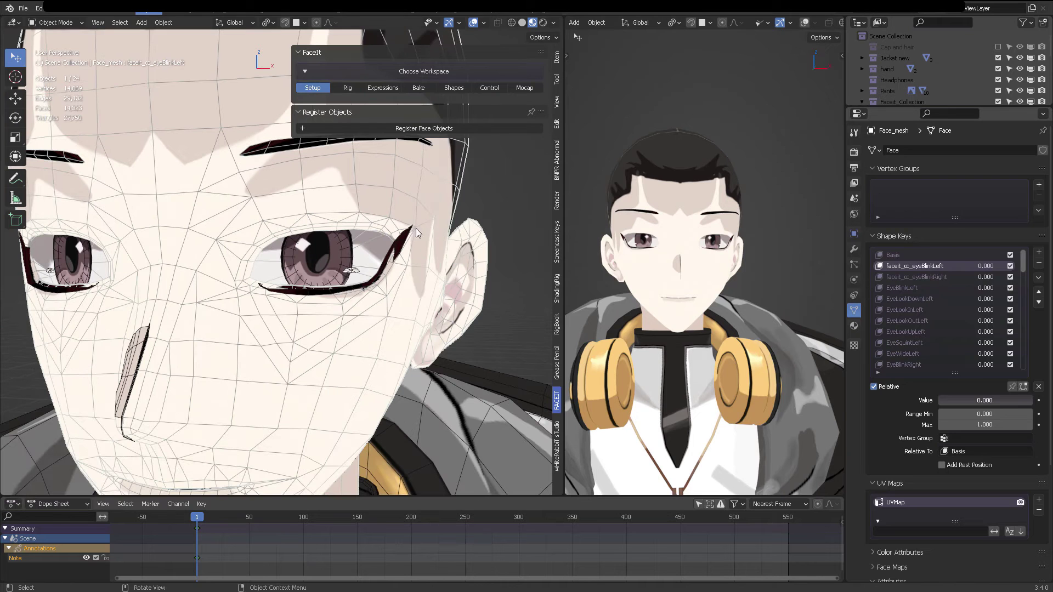
click(404, 239)
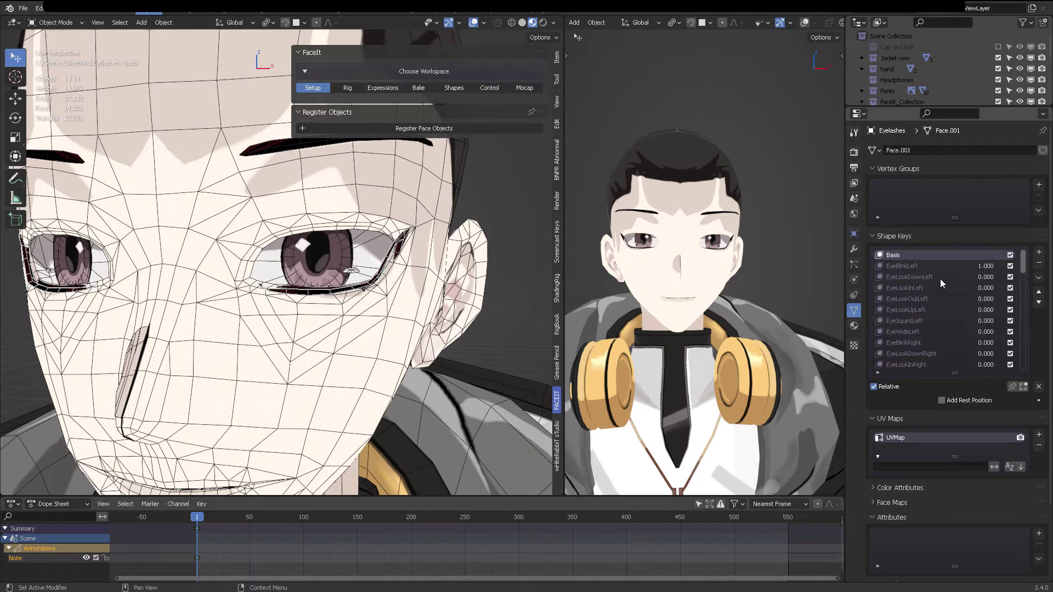
click(986, 267)
text(0)
key(Return)
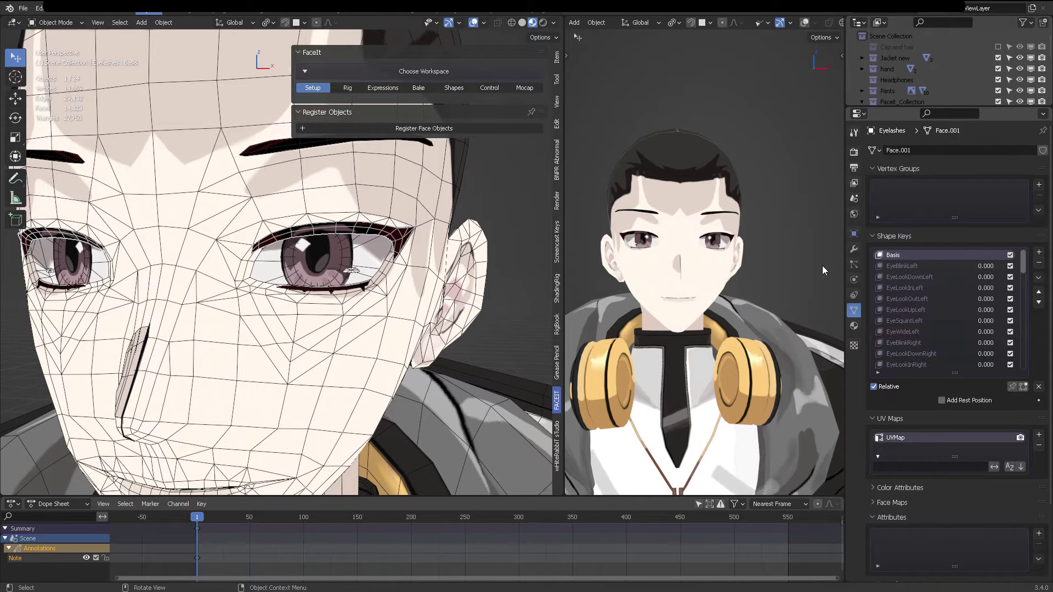
click(934, 267)
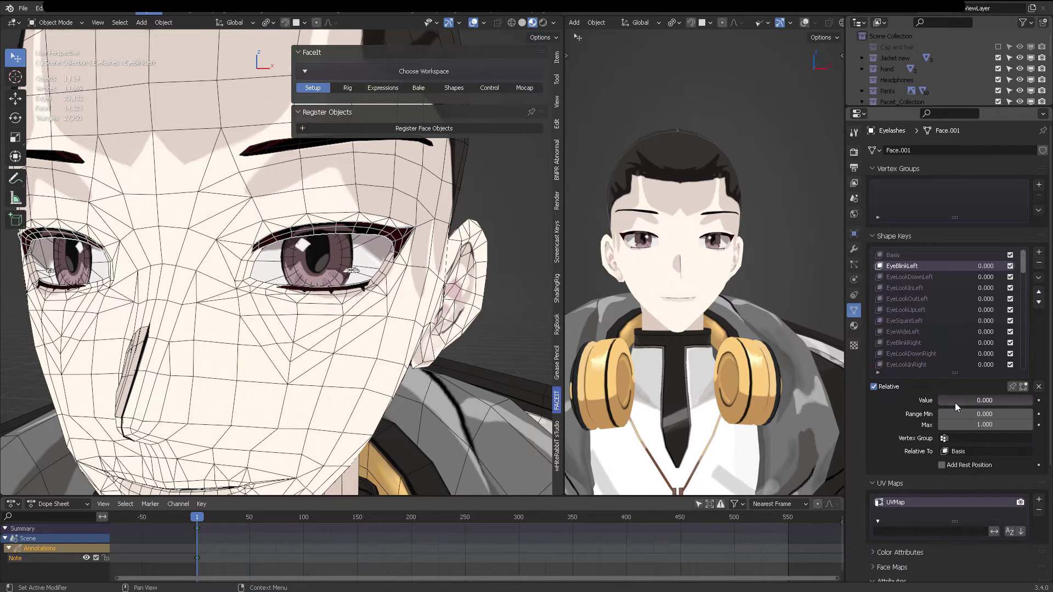
mouse_move(956, 406)
mouse_down()
mouse_move(1032, 406)
mouse_move(939, 400)
mouse_move(1032, 400)
mouse_move(939, 401)
mouse_up()
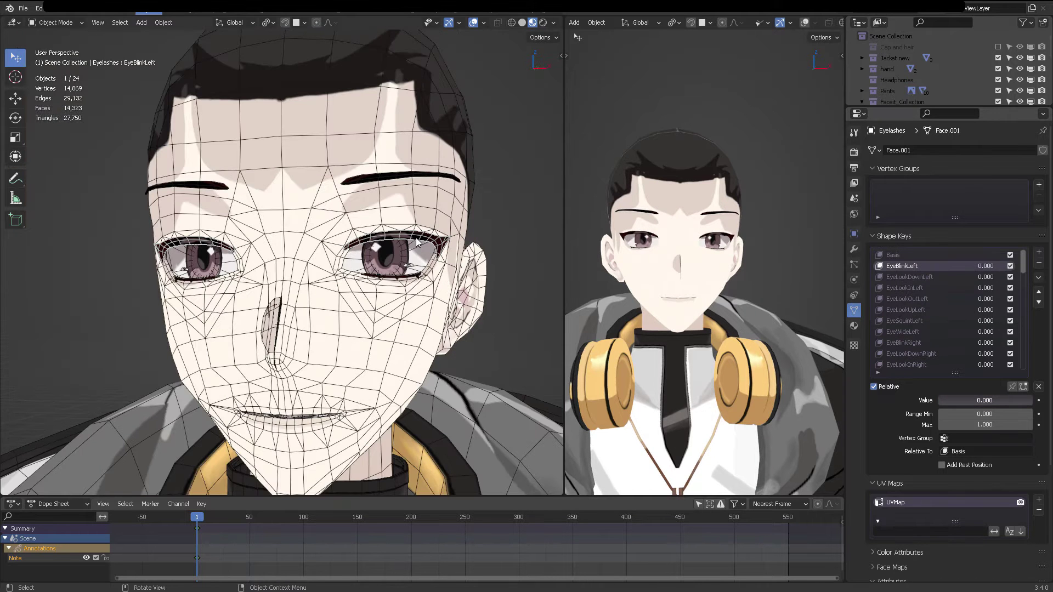
Try to join the Eyelashes object into Face_mesh.
shift+click(355, 320)
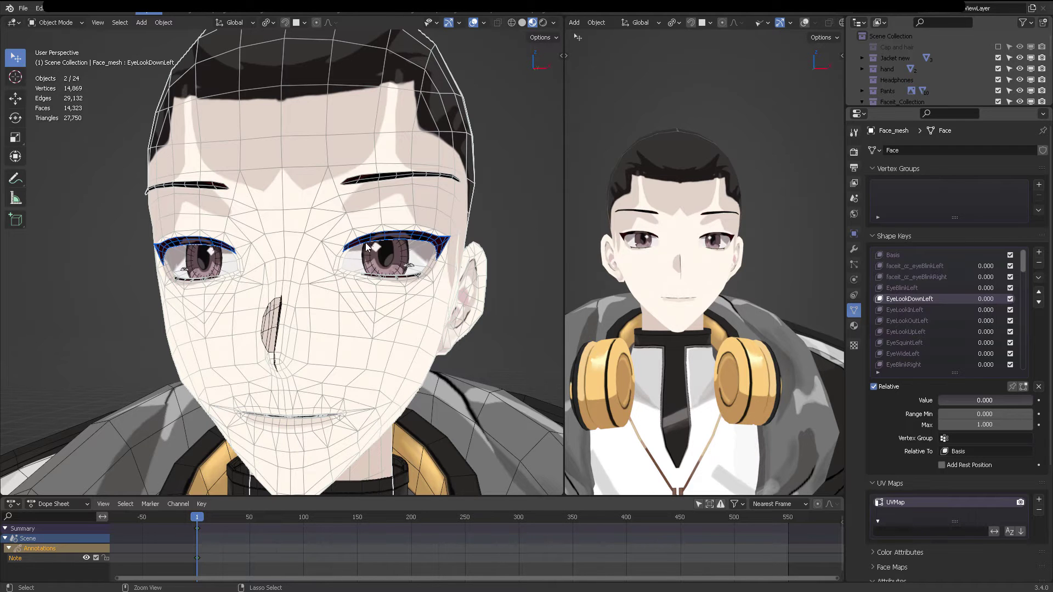
key(ctrl+j)
key(ctrl+z)
key(ctrl+z)
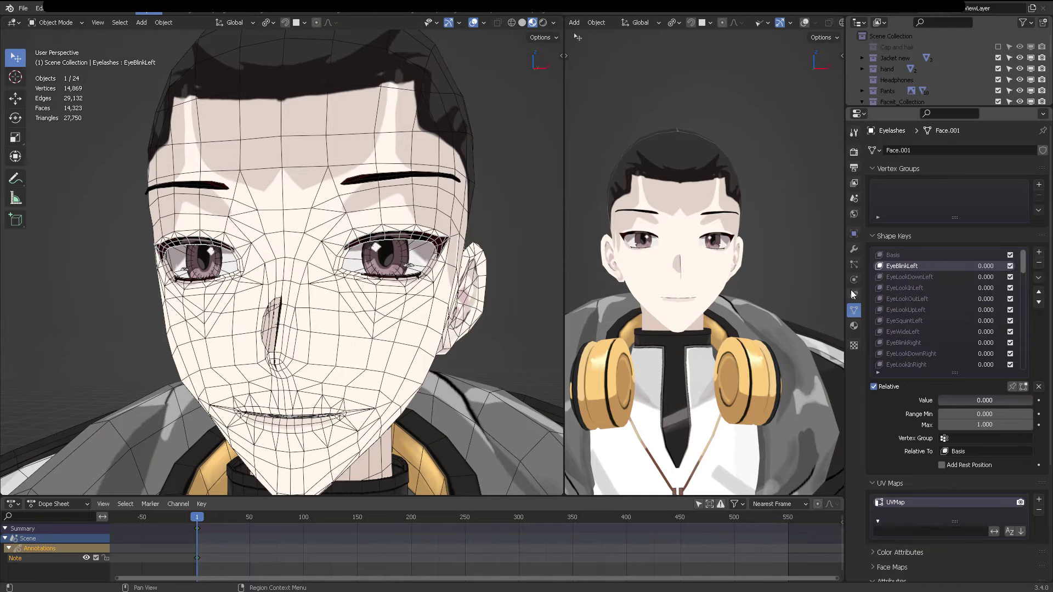
Try to apply the Mirror modifier on the Eyelashes object with its baked shape keys.
click(854, 249)
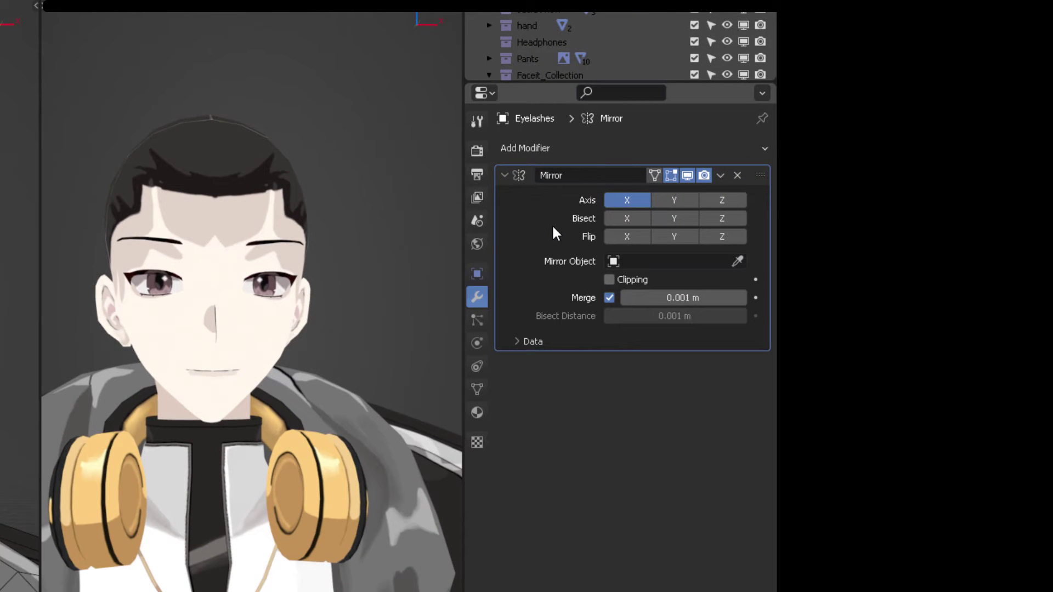
key(ctrl+a)
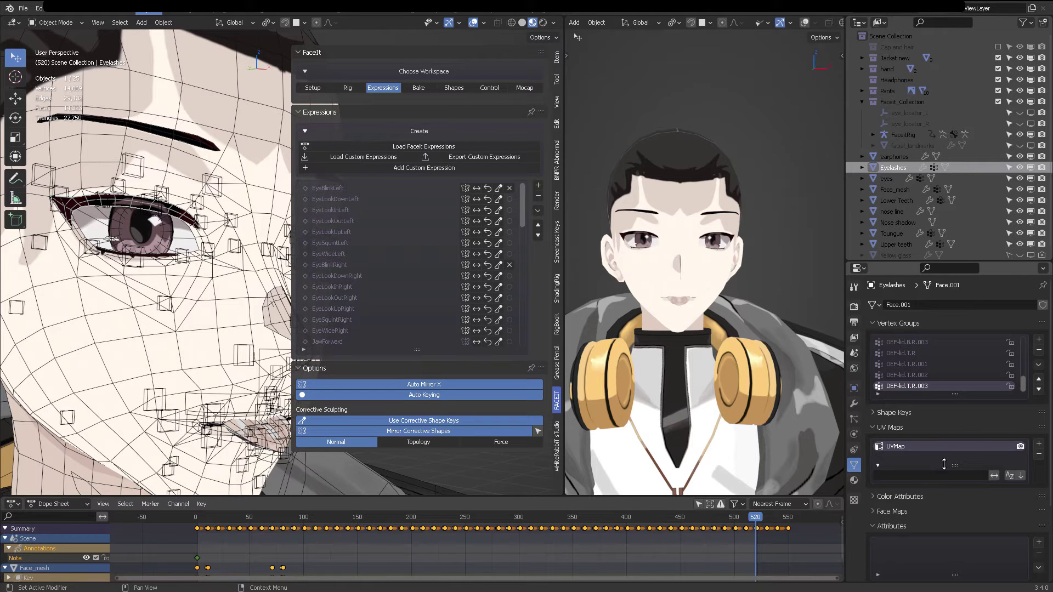
Check the Eyelashes object's shape key list and apply its Mirror modifier, keeping the Faceit_Armature modifier.
click(962, 412)
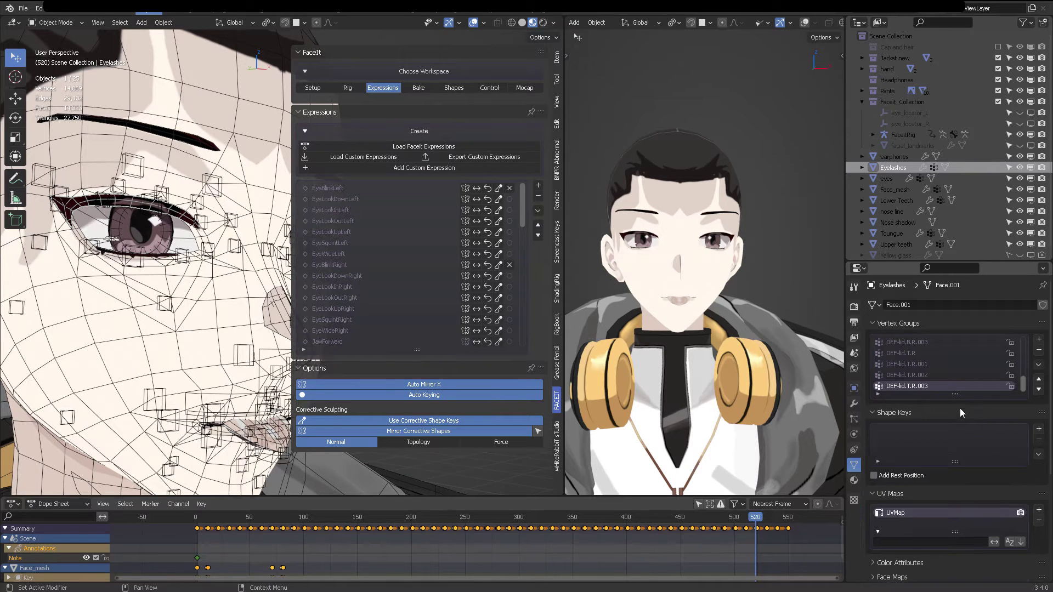
scroll(944, 391, down, 2)
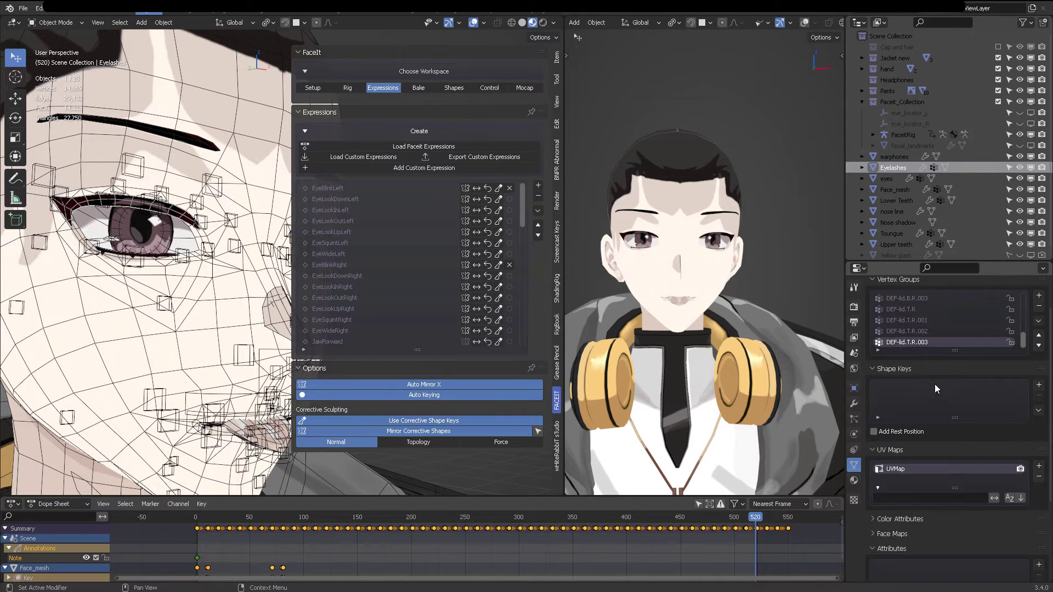
click(854, 404)
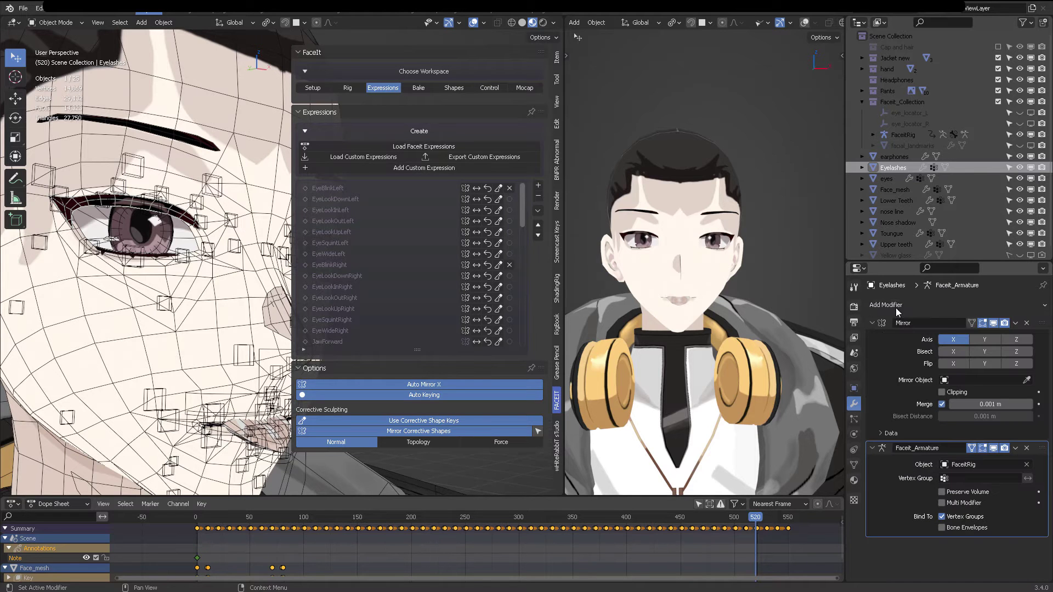
click(883, 347)
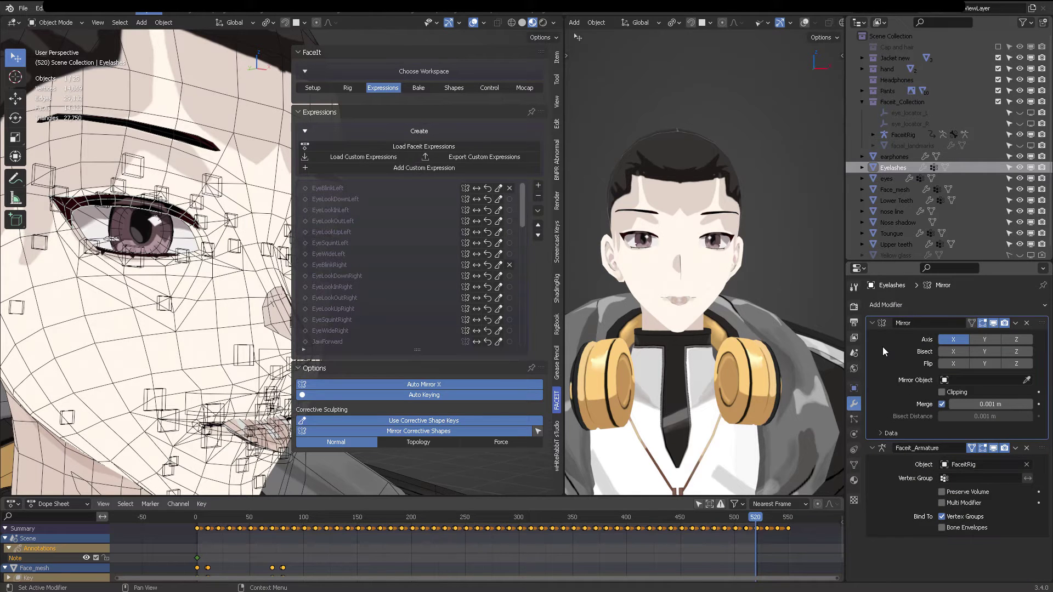
click(1015, 324)
click(969, 336)
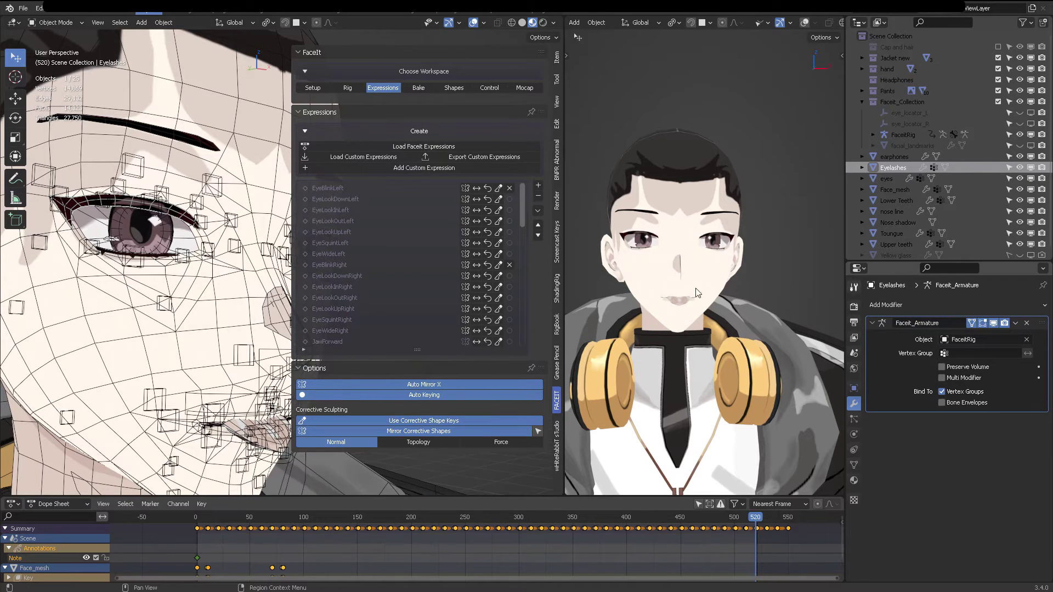
View the face from the front and preview the EyeBlinkLeft expression on the eyelashes.
key(KP_1)
scroll(153, 166, down, 4)
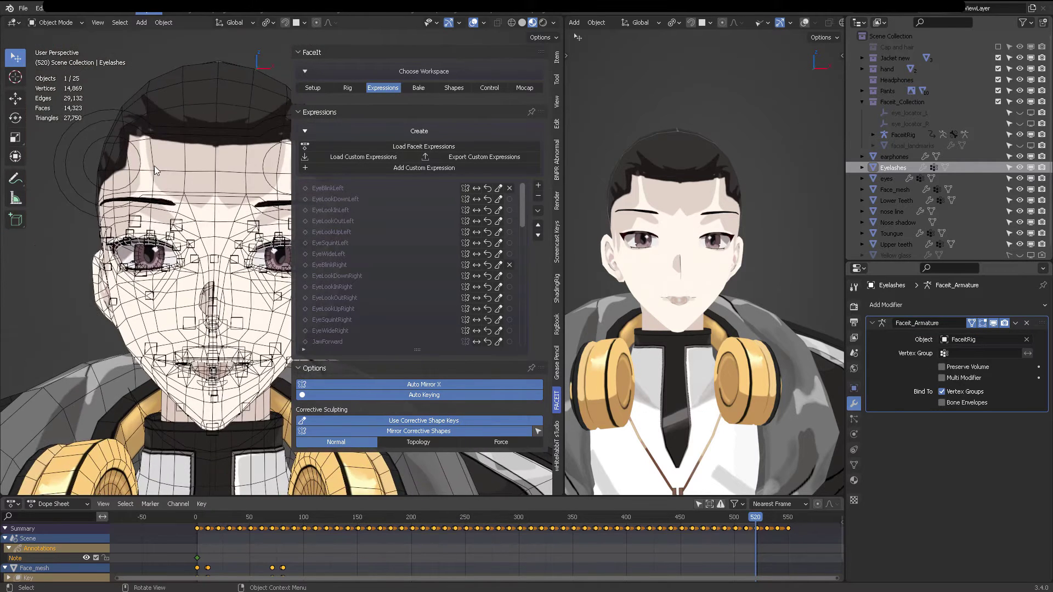
scroll(154, 166, up, 2)
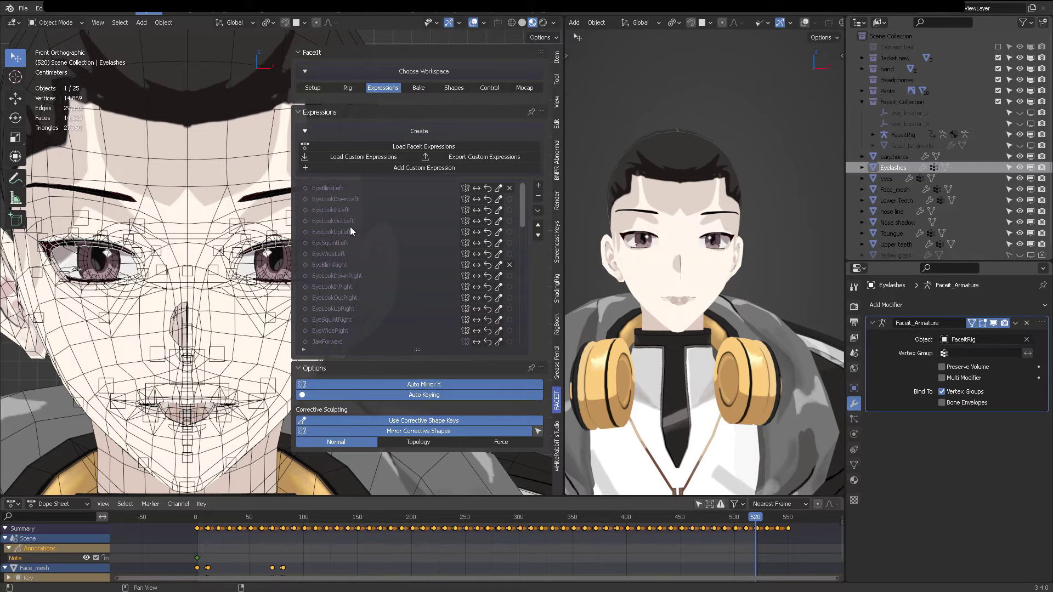
click(366, 191)
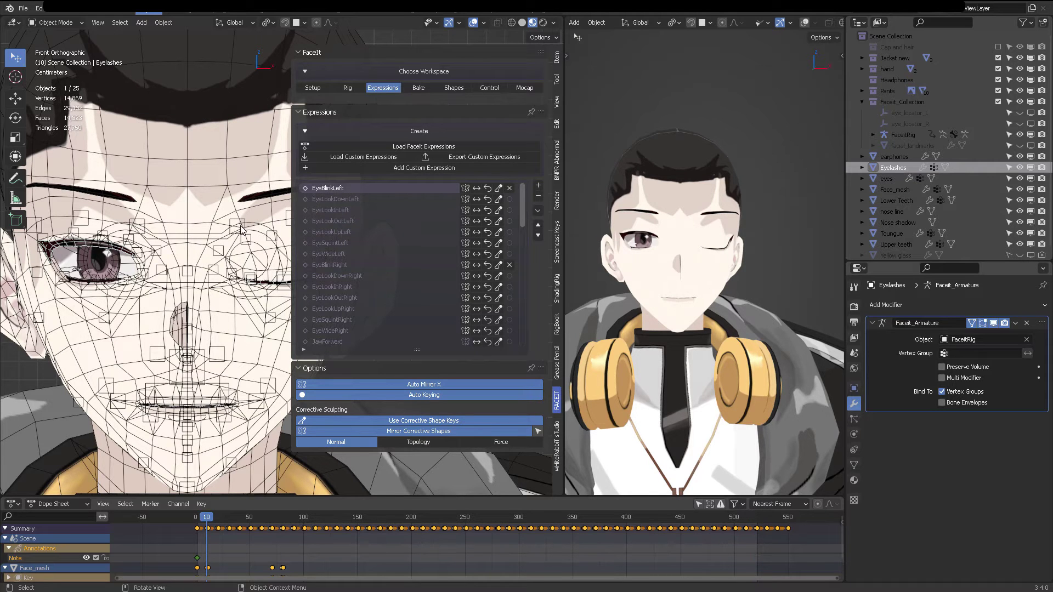
Bake the expressions to shape keys with the bake modifiers removed, the action set to None and Auto Keying disabled.
click(412, 88)
click(440, 208)
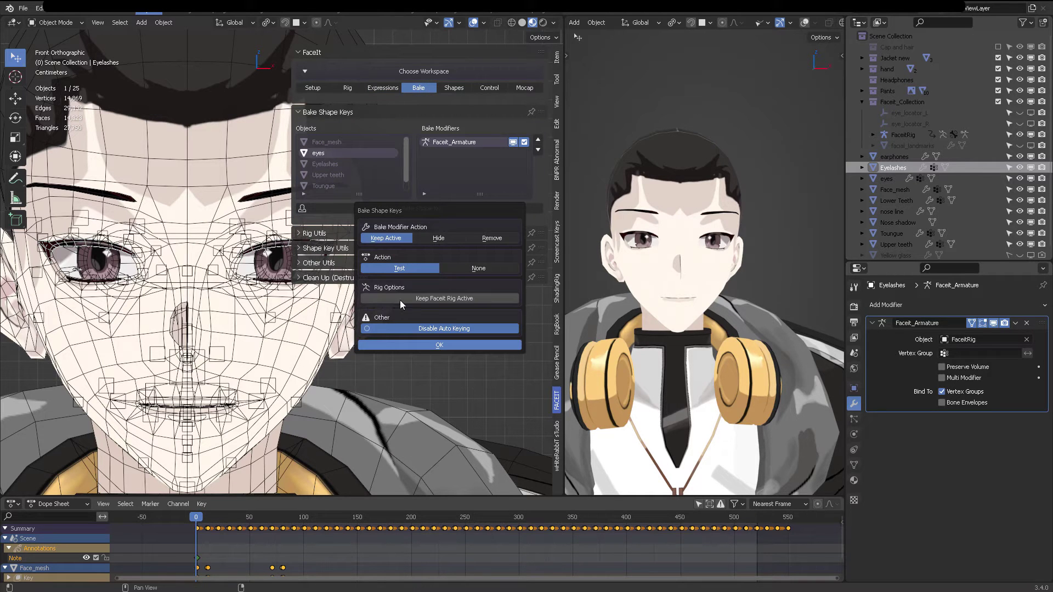
click(478, 268)
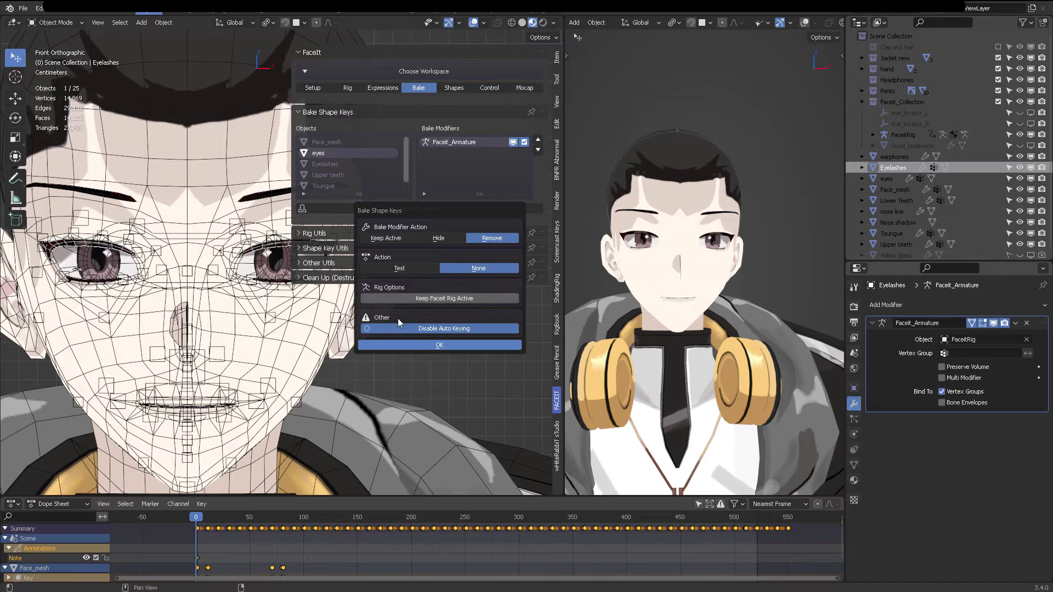
click(429, 345)
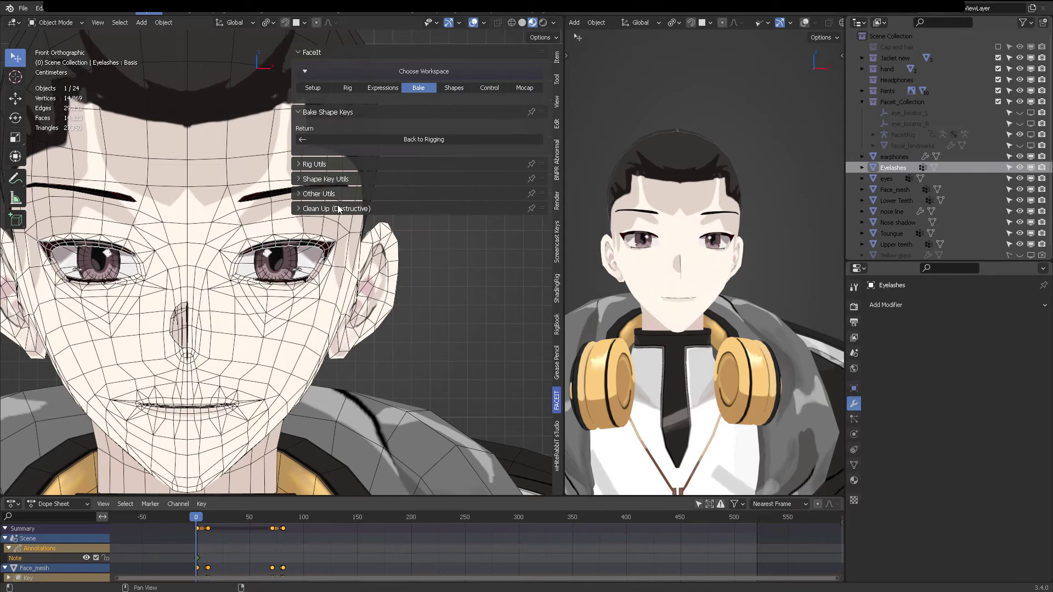
Run Clean Up All on Faceit Objects with every removal option enabled, including bind weights and corrective shape keys.
click(338, 209)
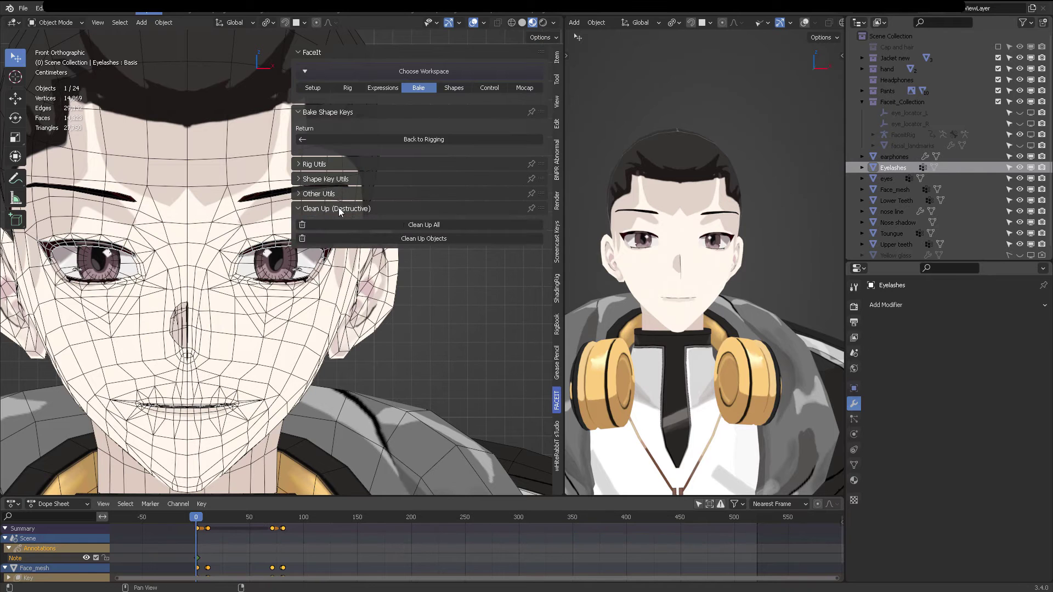
click(416, 225)
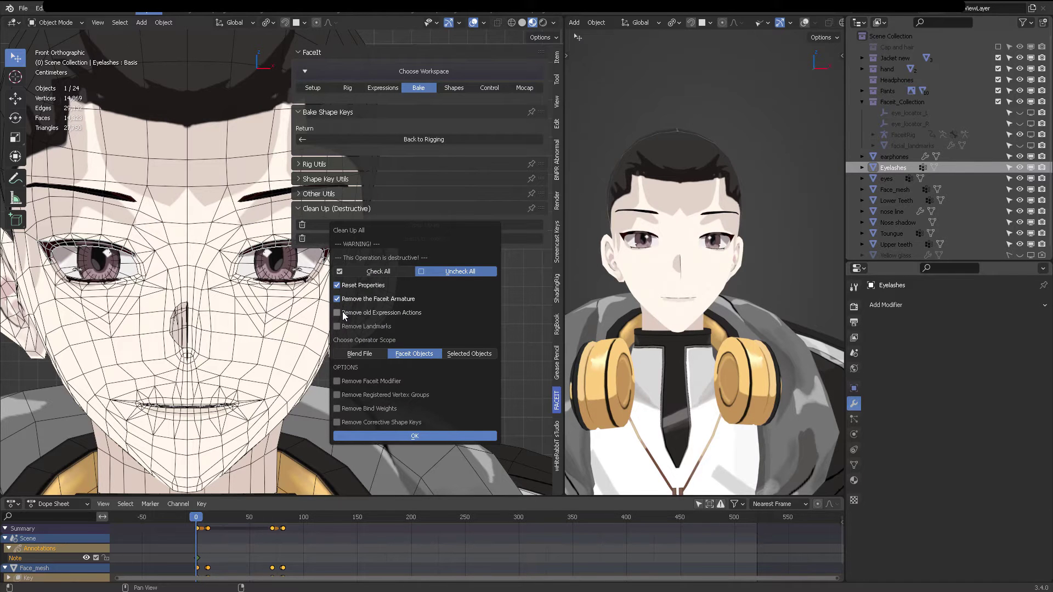
click(337, 382)
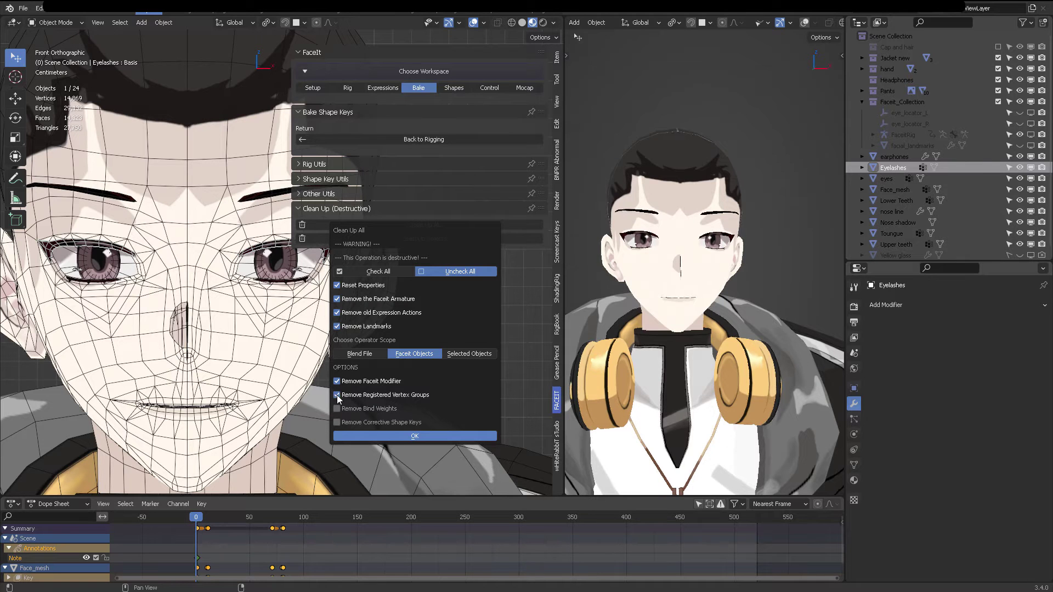
click(337, 423)
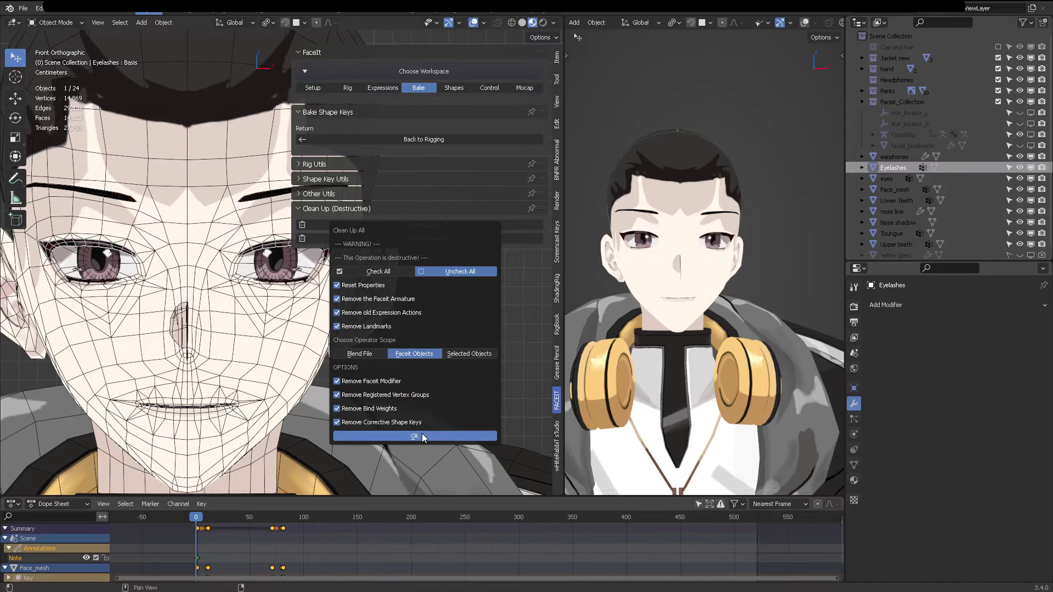
click(415, 436)
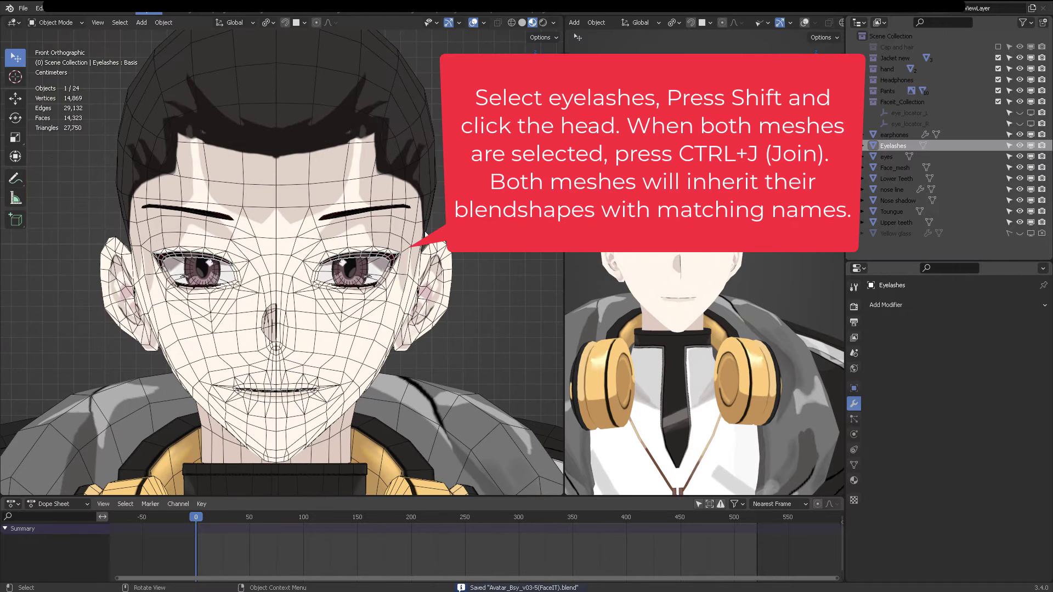
Join the Eyelashes object into Face_mesh, with Face_mesh as the active object.
click(372, 250)
click(361, 256)
shift+click(343, 247)
key(ctrl+j)
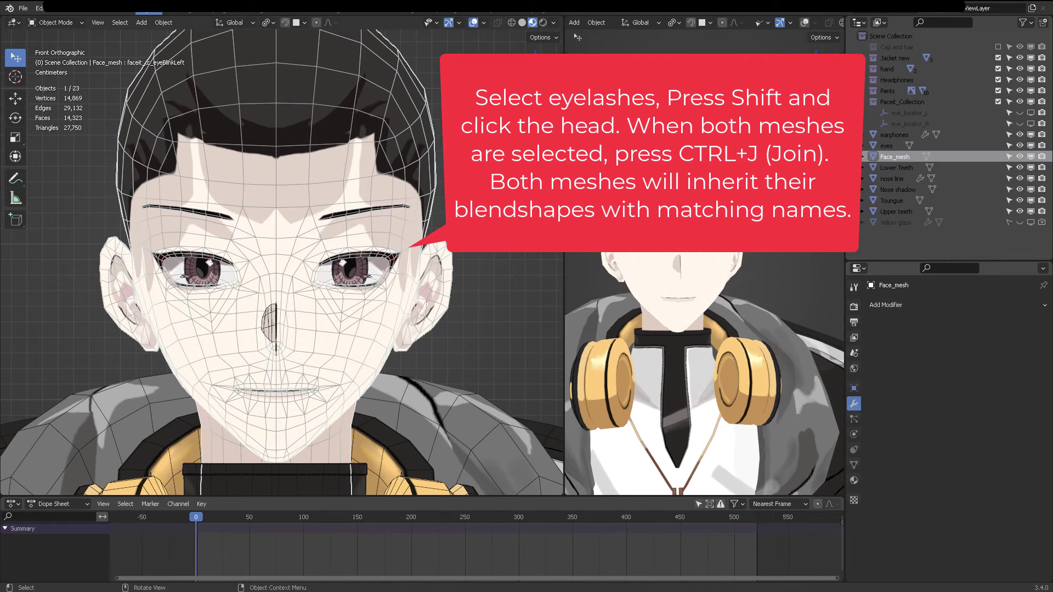
Collapse Face_mesh's vertex groups and test its EyeBlinkLeft shape key on the joined eyelashes and face.
click(854, 464)
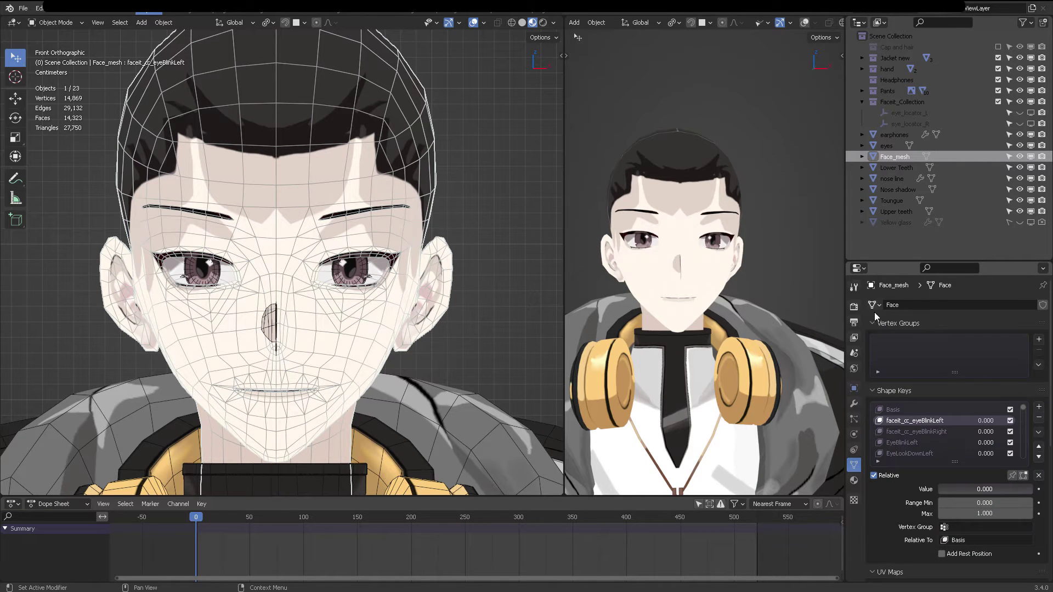
click(886, 323)
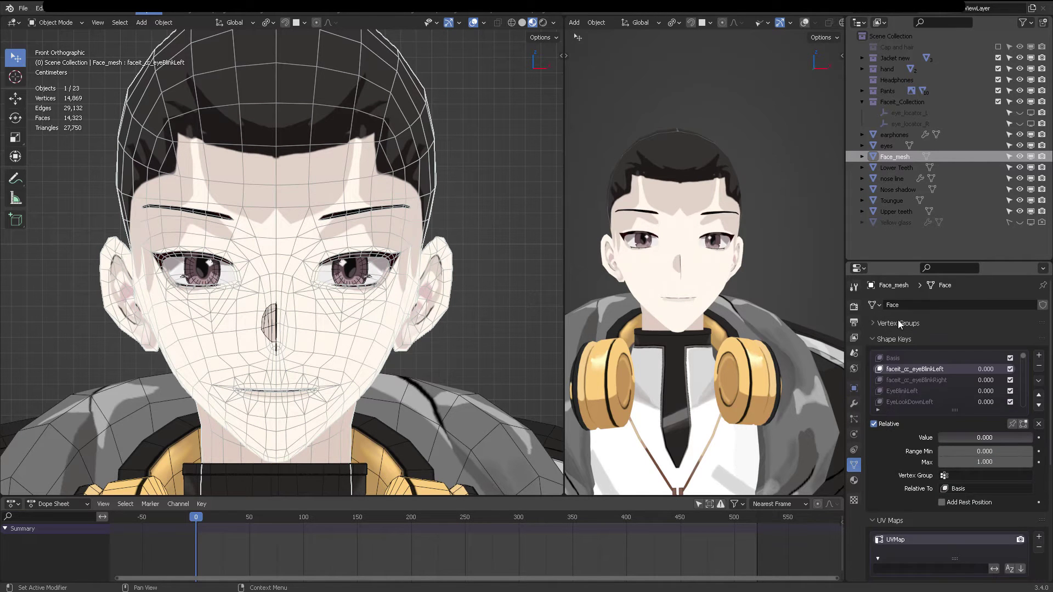
click(914, 390)
mouse_move(956, 437)
mouse_down()
mouse_move(1049, 437)
mouse_move(939, 437)
mouse_up()
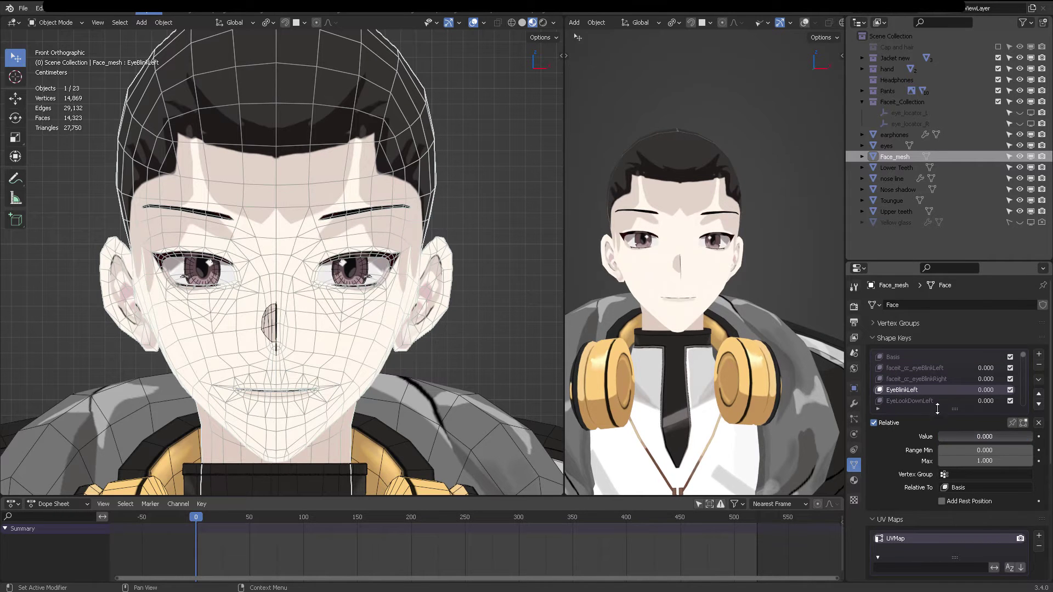
Select Face_mesh's faceit_cc_eyeBlinkRight corrective shape key and save the file.
click(940, 379)
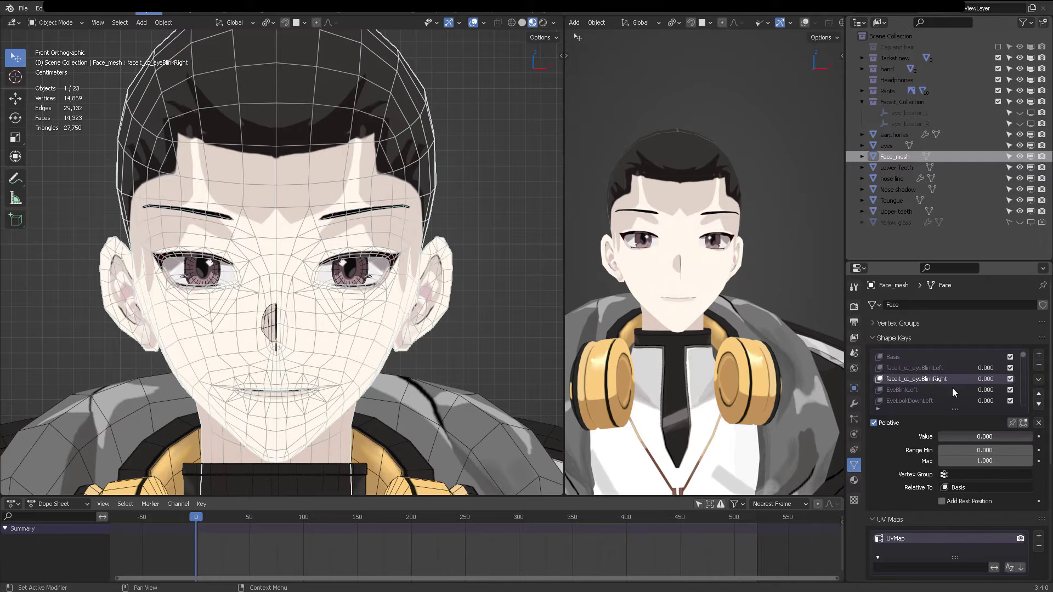
mouse_move(949, 435)
mouse_down()
mouse_move(993, 437)
mouse_move(948, 437)
mouse_up()
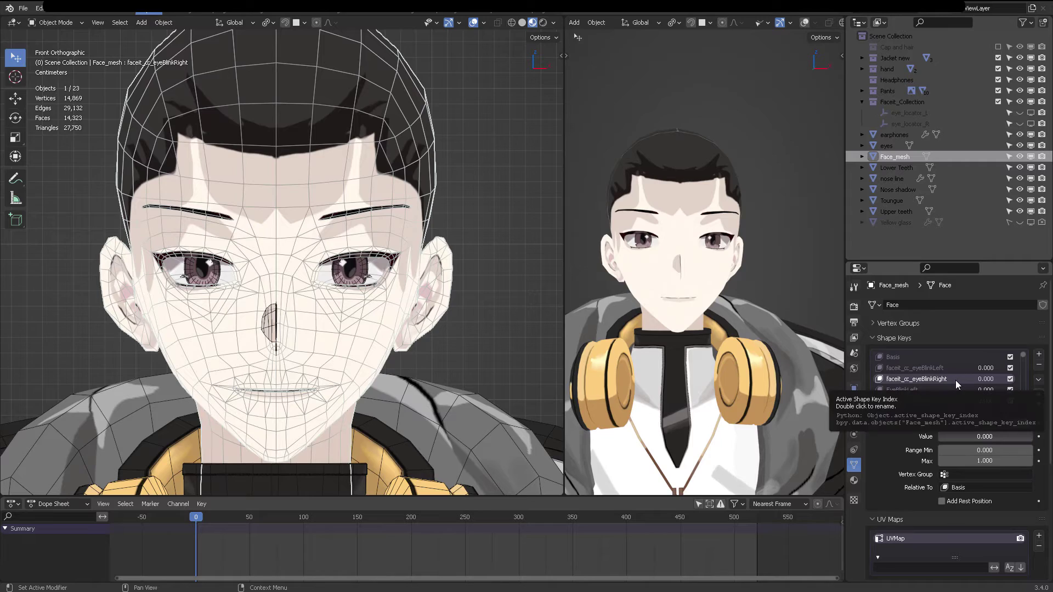
key(ctrl+s)
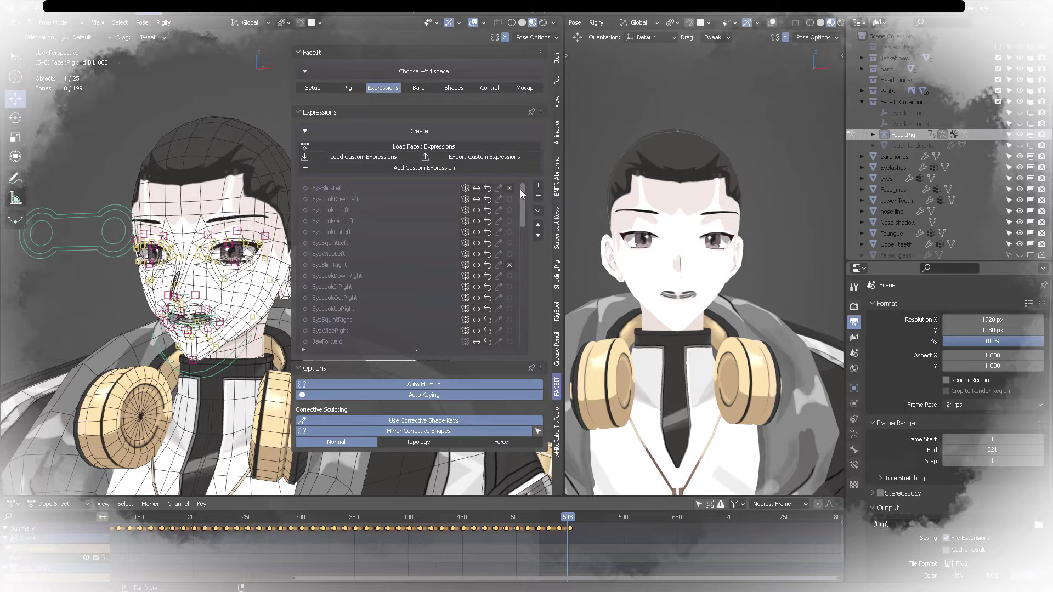
Go to the last expression, CH, set the scene's end frame to 550 to match it, and save the file.
drag(520, 189, 511, 337)
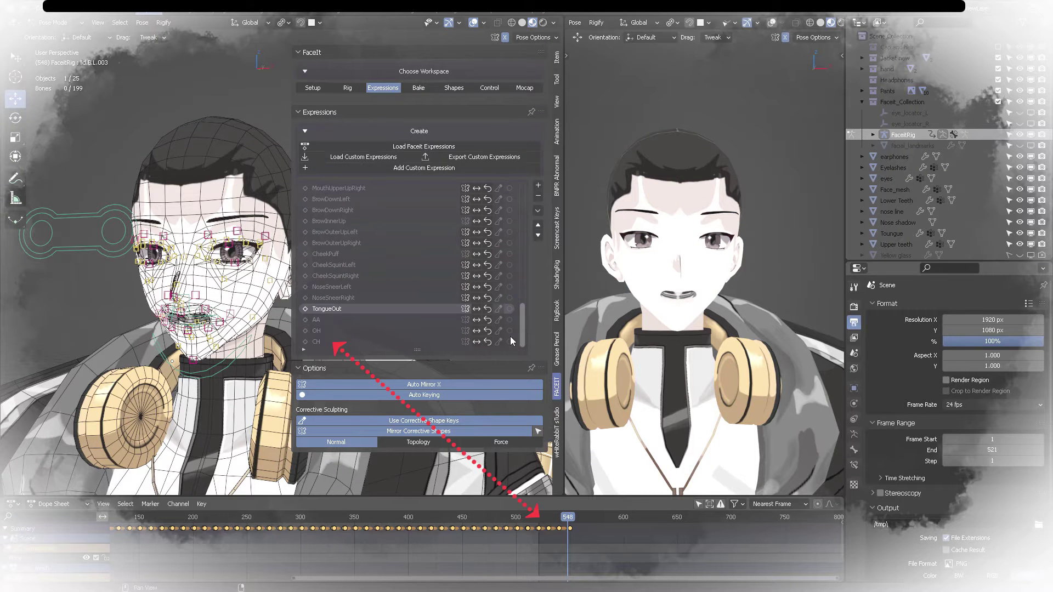
click(320, 342)
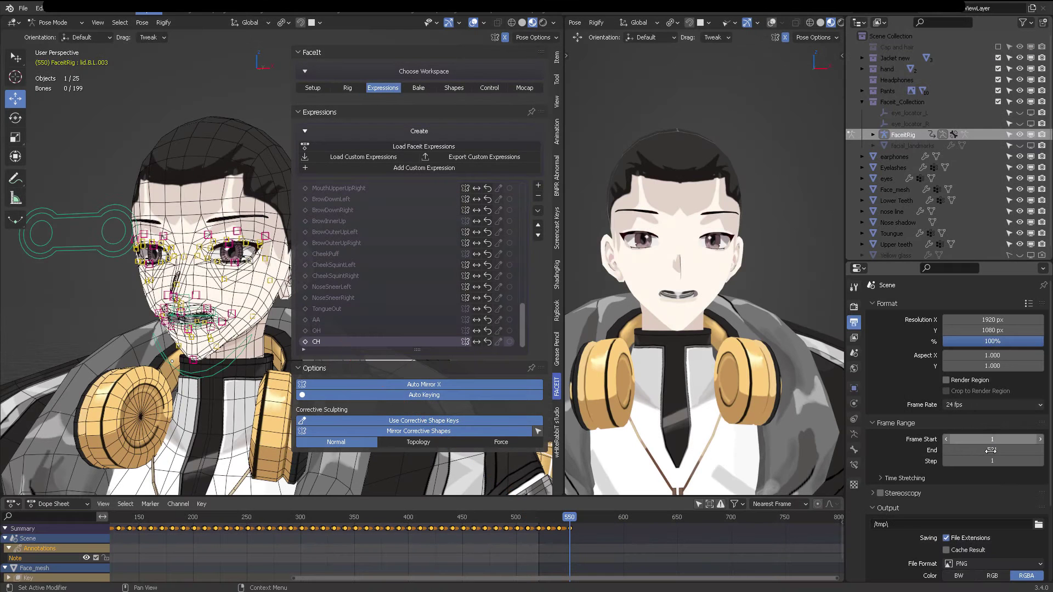
click(993, 447)
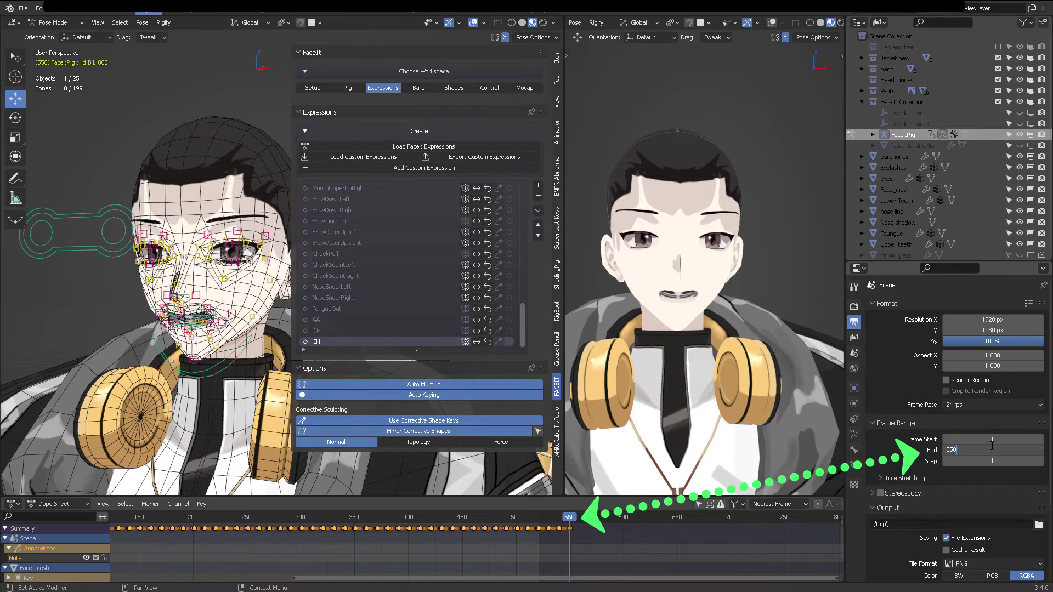
text(550)
key(Return)
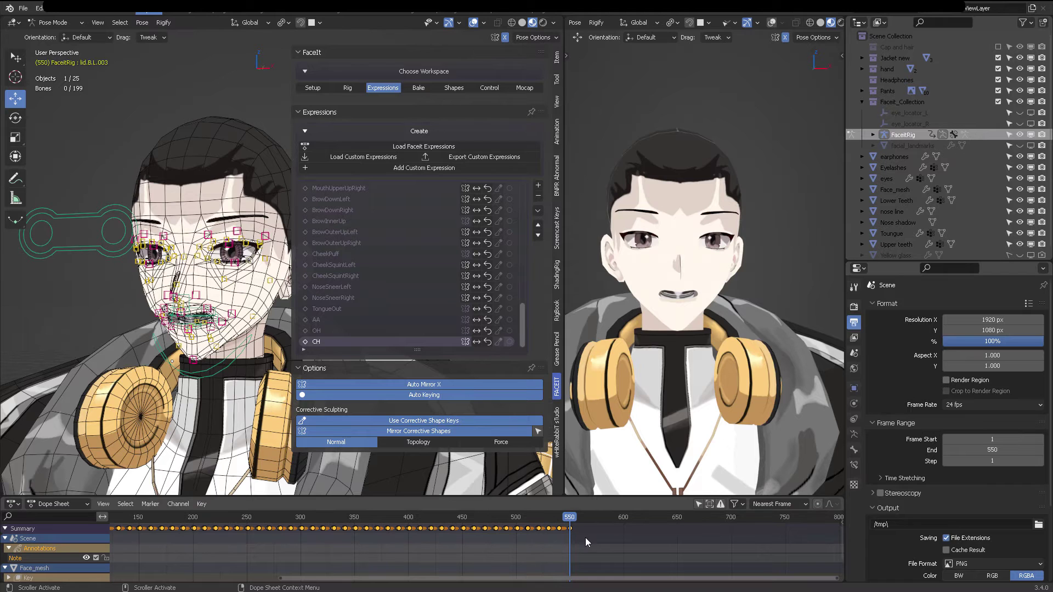
key(ctrl+s)
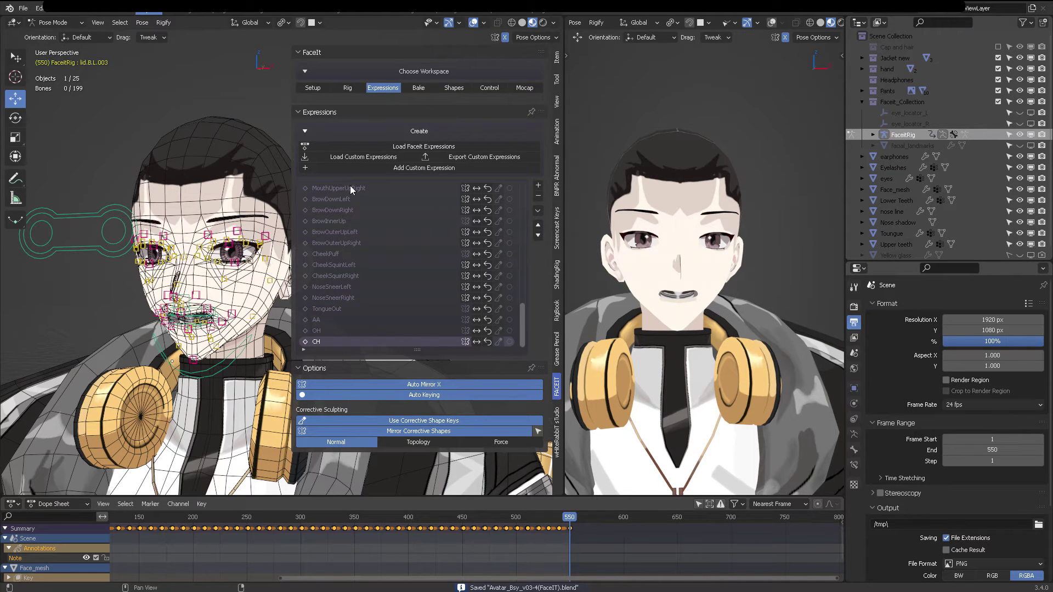
click(23, 8)
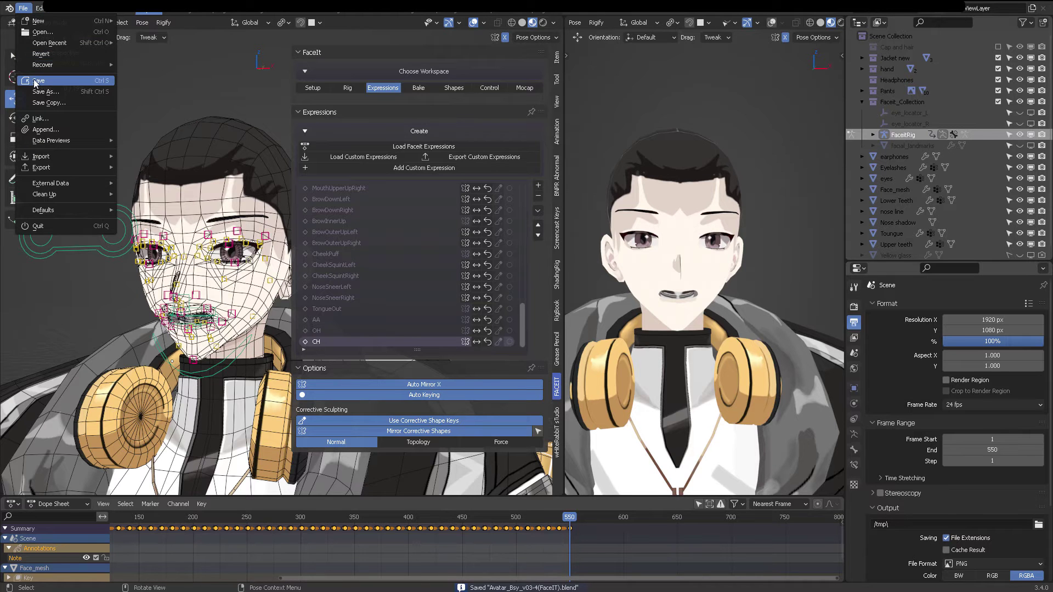
Open FaceIt's Bake workspace and apply the Mirror modifier on the Eyelashes object.
click(427, 100)
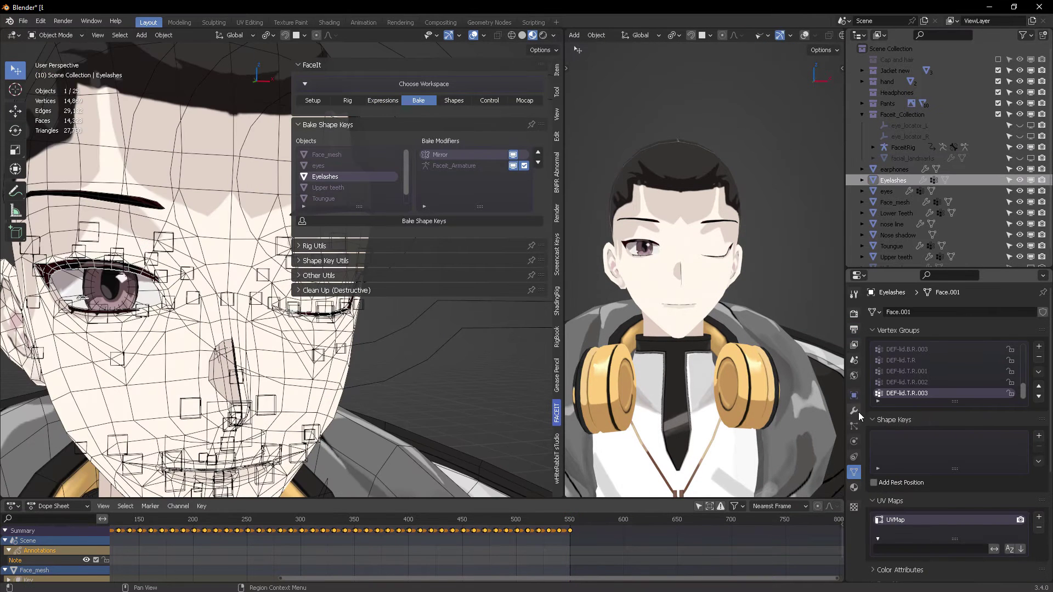
click(854, 411)
click(1016, 330)
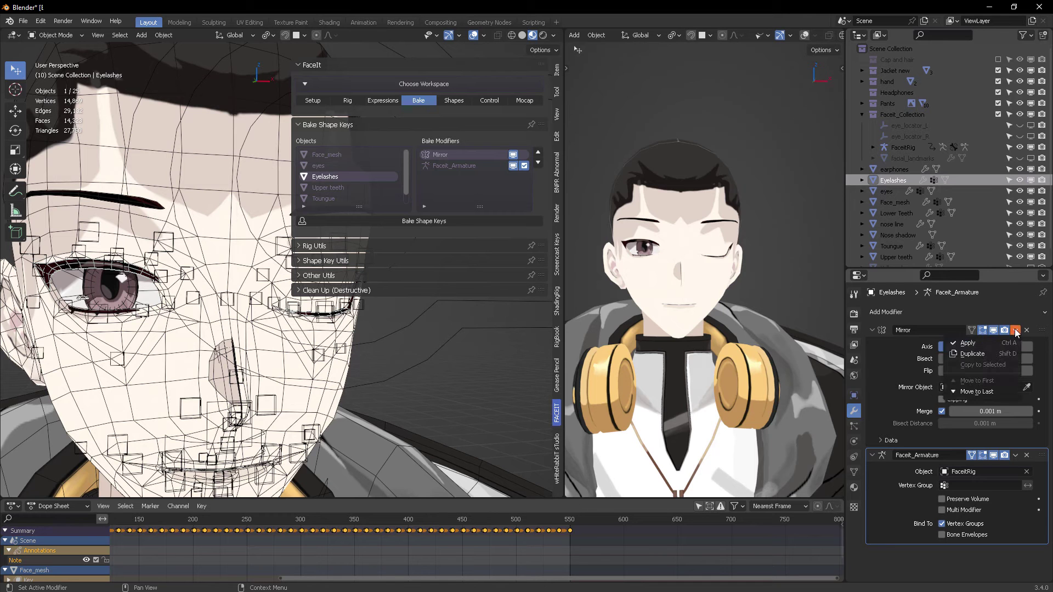
click(982, 354)
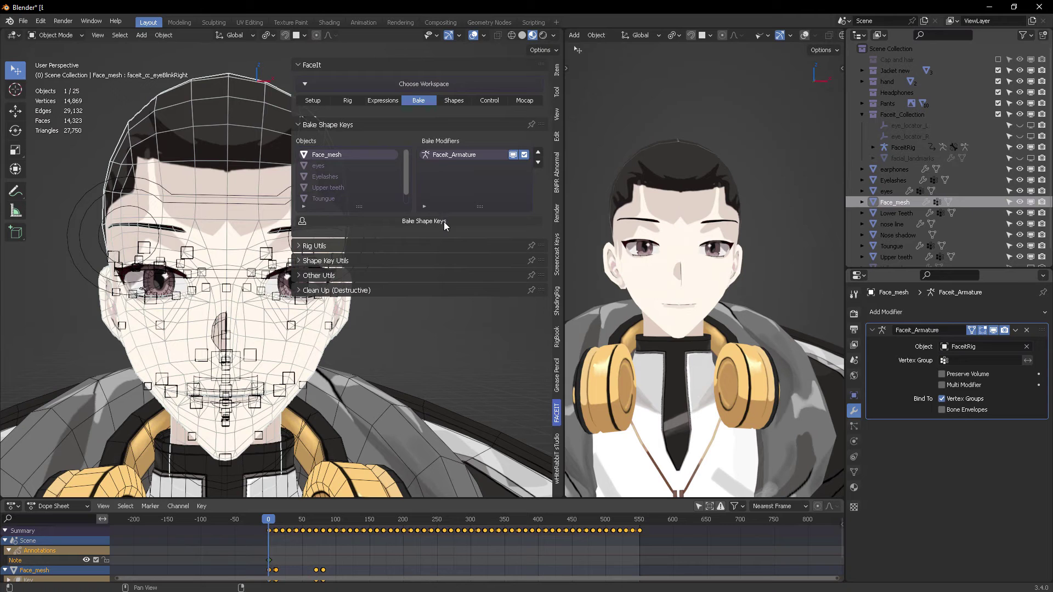
Bake the shape keys with the bake modifiers removed, the action set to None and Auto Keying disabled.
click(443, 222)
click(483, 256)
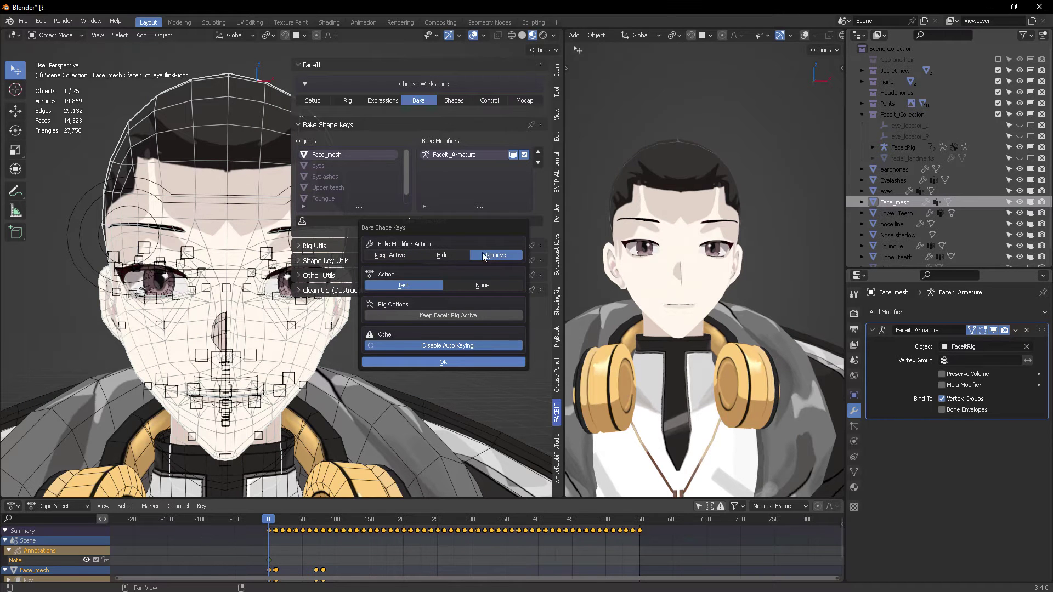
click(475, 285)
click(437, 361)
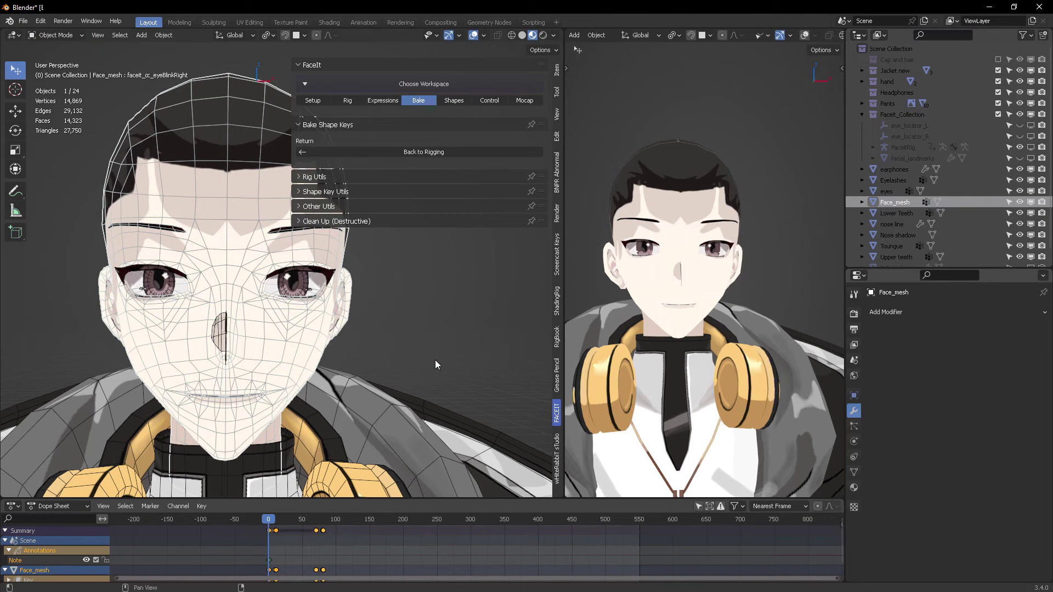
Run Clean Up All on the Faceit Objects with every reset and removal option checked.
click(412, 221)
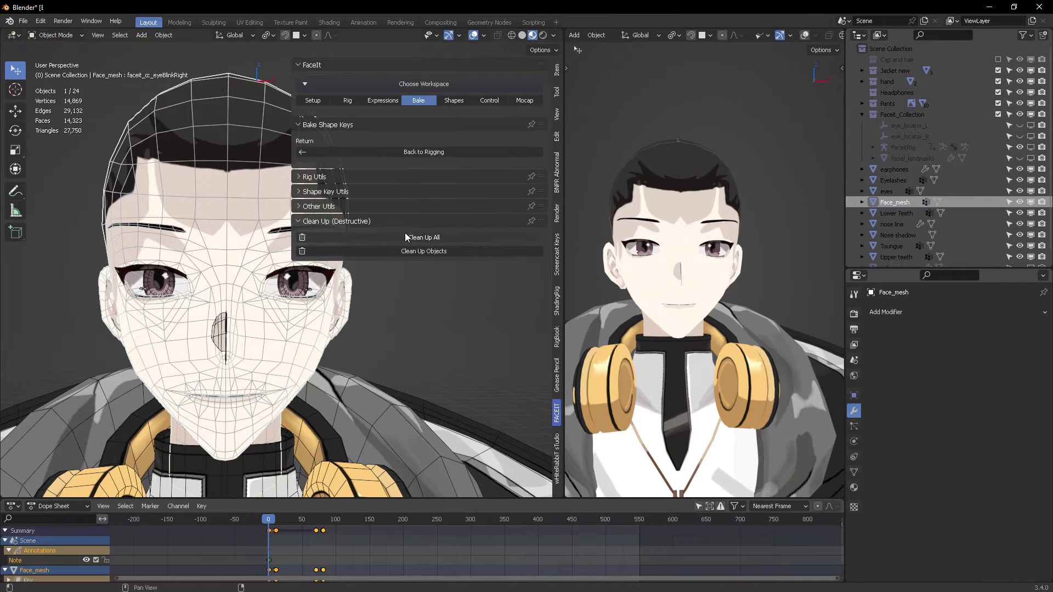
click(413, 238)
click(333, 309)
click(335, 323)
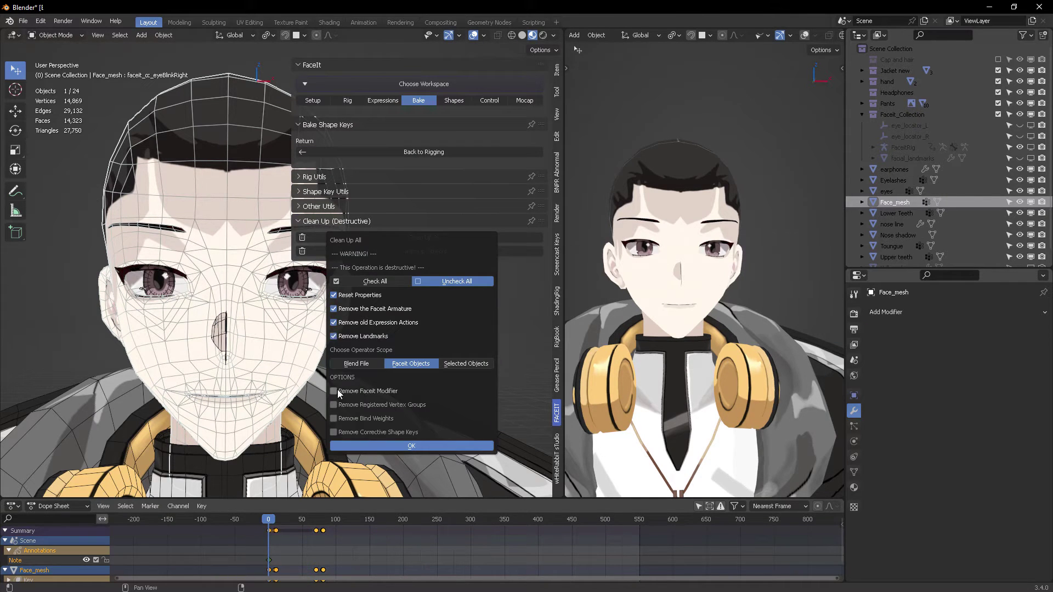
drag(334, 392, 334, 439)
click(393, 281)
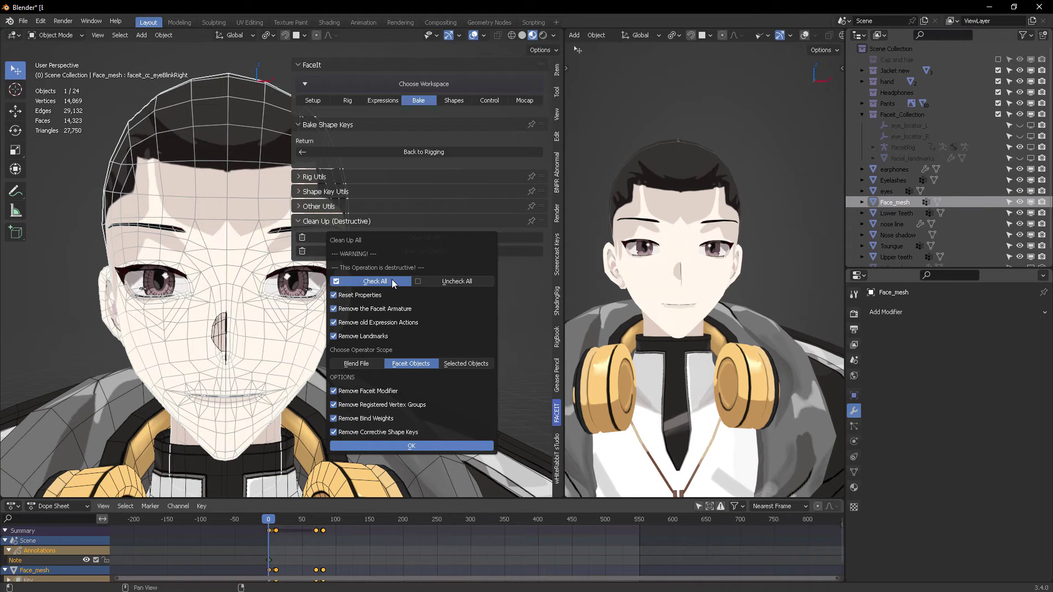
click(408, 447)
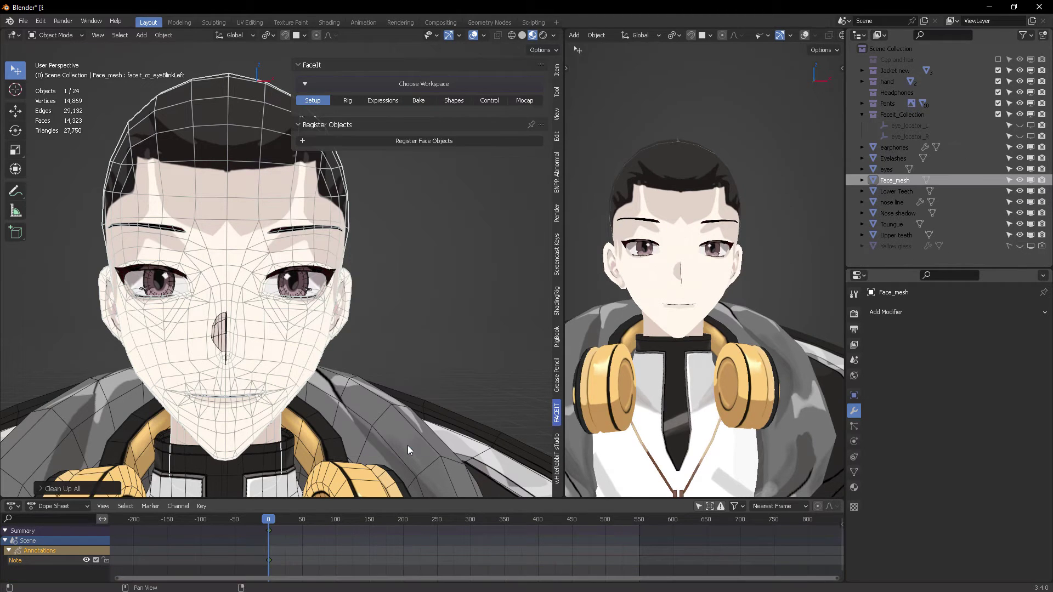
Delete the remaining timeline keyframes, save the file and hide the sidebar.
key(a)
key(x)
click(304, 551)
key(ctrl+s)
key(n)
Delete the faceit_cc_eyeBlinkLeft and faceit_cc_eyeBlinkRight shape keys from Face_mesh and select EyeBlinkLeft.
click(851, 473)
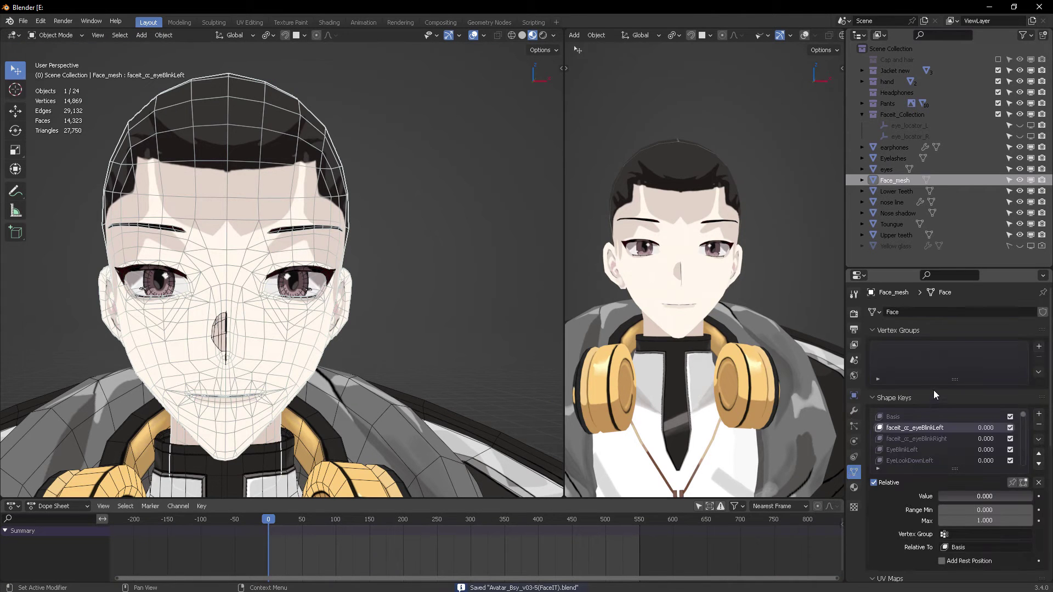
drag(953, 268, 953, 96)
click(1038, 253)
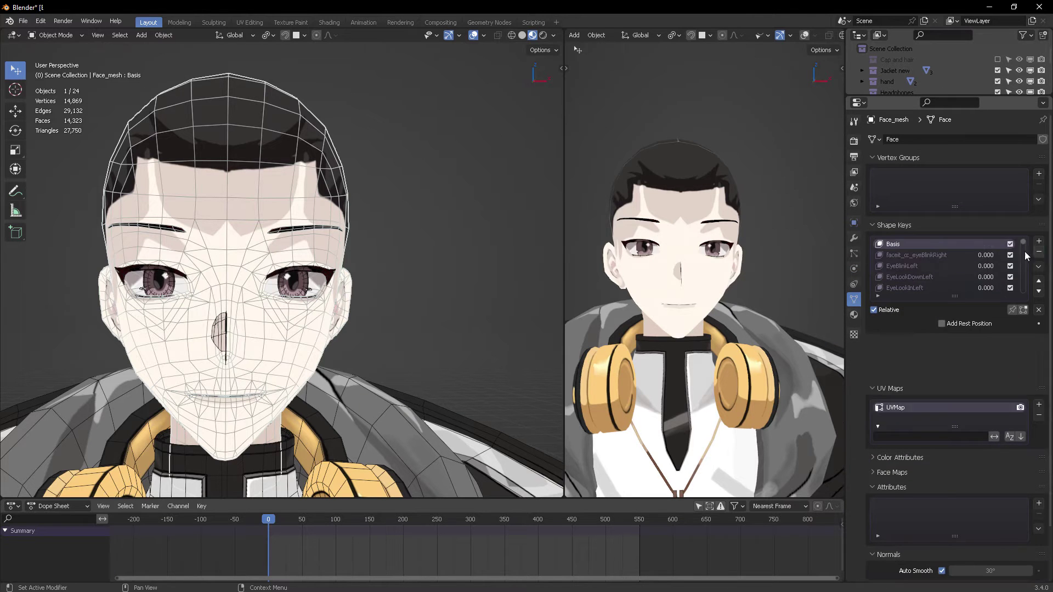
click(947, 256)
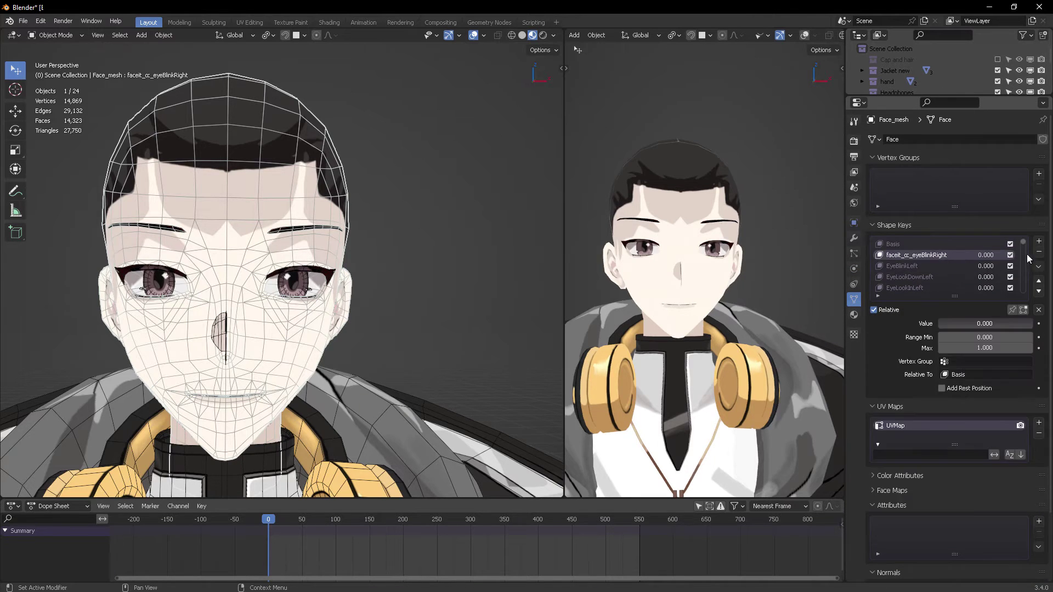
click(1038, 253)
click(942, 256)
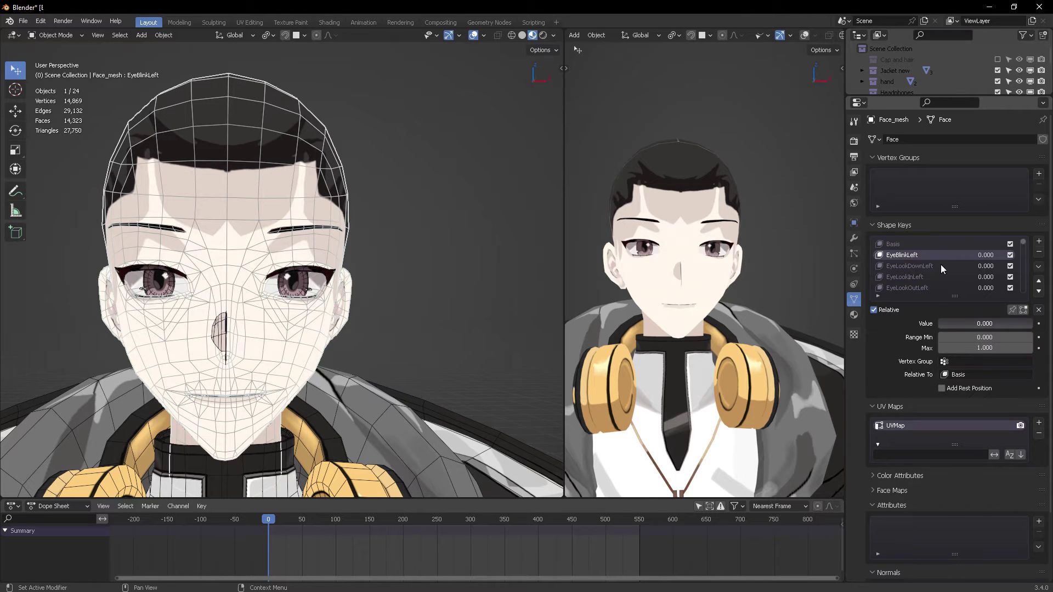
mouse_move(958, 330)
mouse_down()
mouse_move(1032, 329)
mouse_move(940, 329)
mouse_up()
Join the Eyelashes object into Face_mesh, keeping Face_mesh as the active object.
click(330, 273)
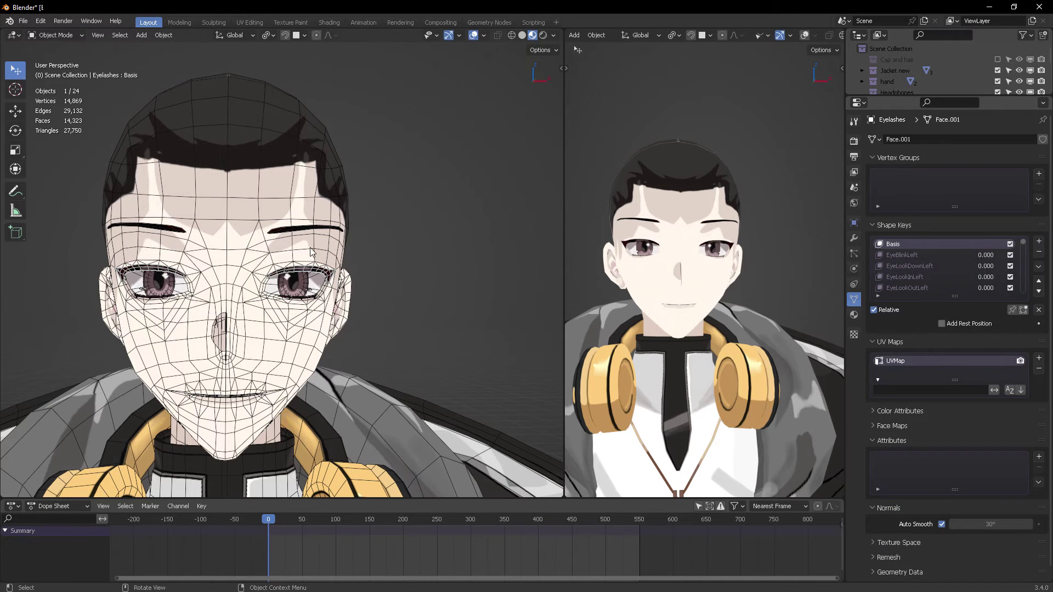
shift+click(310, 252)
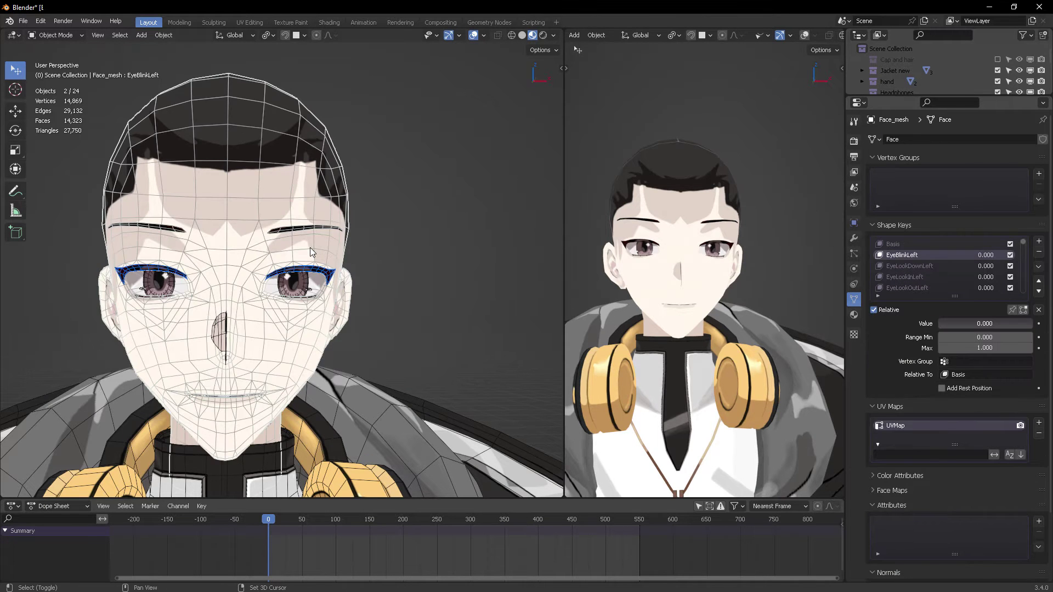
key(ctrl+j)
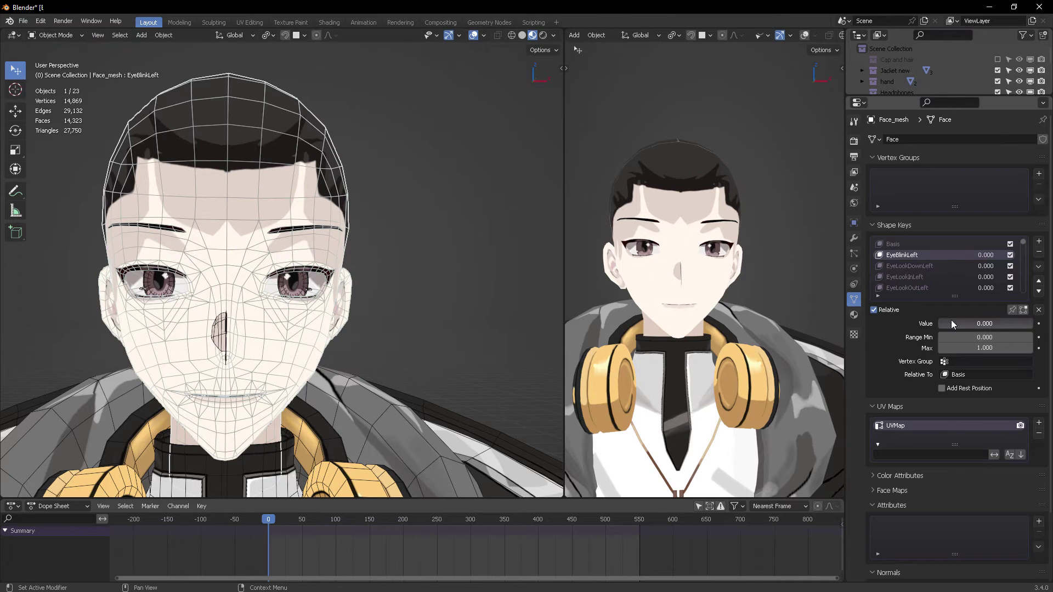
Select Face_mesh's EyeLookDownLeft shape key and join the eyes object into Face_mesh.
click(926, 264)
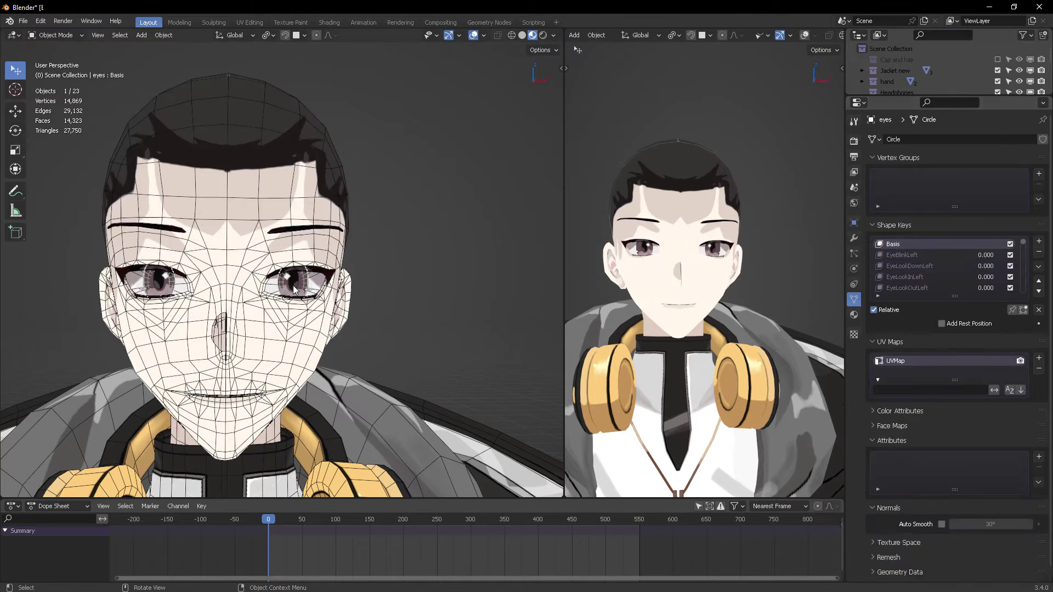
scroll(428, 231, up, 3)
middle_drag(427, 227, 357, 230)
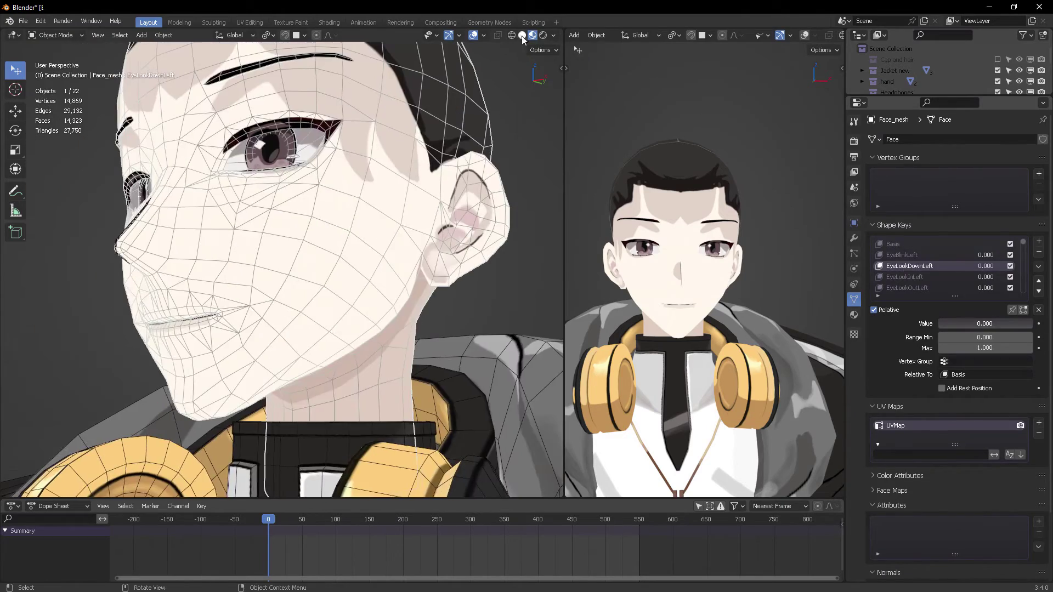
Join the teeth and tongue objects inside the mouth into Face_mesh, using wireframe shading to select them, and restore material preview.
click(512, 35)
click(249, 296)
scroll(328, 277, up, 2)
scroll(305, 302, up, 1)
shift+click(255, 359)
middle_drag(255, 359, 278, 351)
scroll(278, 350, up, 3)
shift+middle_drag(184, 411, 230, 336)
shift+click(127, 343)
shift+click(131, 345)
shift+click(407, 258)
key(ctrl+j)
scroll(411, 250, down, 6)
mouse_move(411, 244)
middle_down()
mouse_move(424, 235)
mouse_move(414, 202)
middle_up()
scroll(414, 203, down, 3)
click(522, 35)
scroll(515, 50, up, 1)
click(532, 35)
Test the AA shape key at 1.000 and the OH shape key on the joined Face_mesh.
scroll(477, 189, up, 3)
mouse_move(483, 192)
middle_down()
mouse_move(462, 198)
mouse_move(540, 193)
middle_up()
click(539, 193)
scroll(904, 269, down, 5)
drag(955, 296, 954, 329)
drag(1022, 246, 1013, 337)
click(916, 310)
drag(951, 357, 1031, 357)
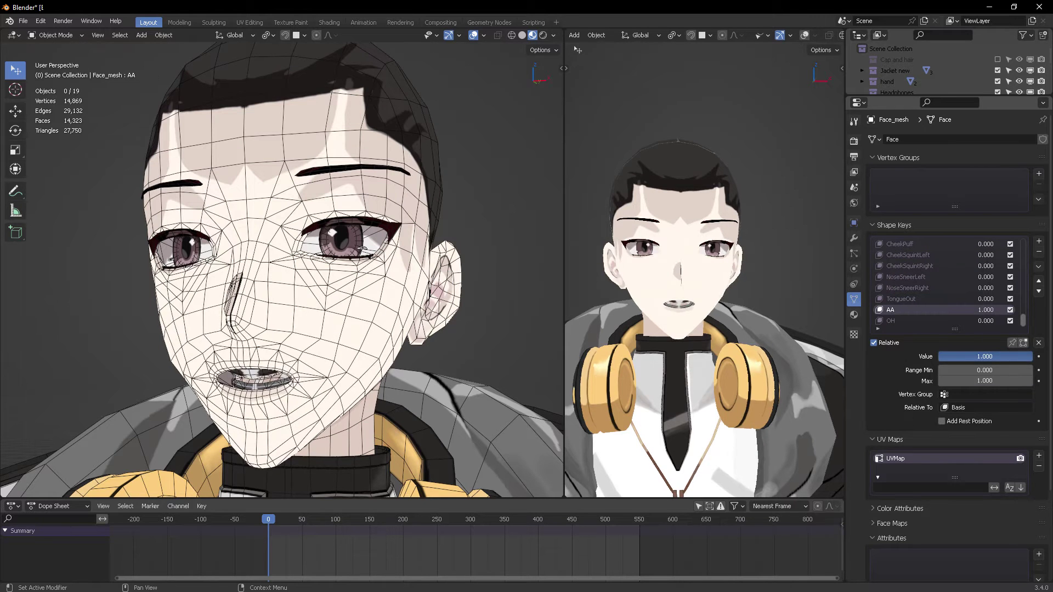
mouse_move(417, 249)
middle_down()
mouse_move(477, 244)
mouse_move(434, 244)
middle_up()
drag(989, 356, 1031, 358)
click(937, 321)
middle_drag(450, 263, 488, 291)
drag(1031, 357, 940, 357)
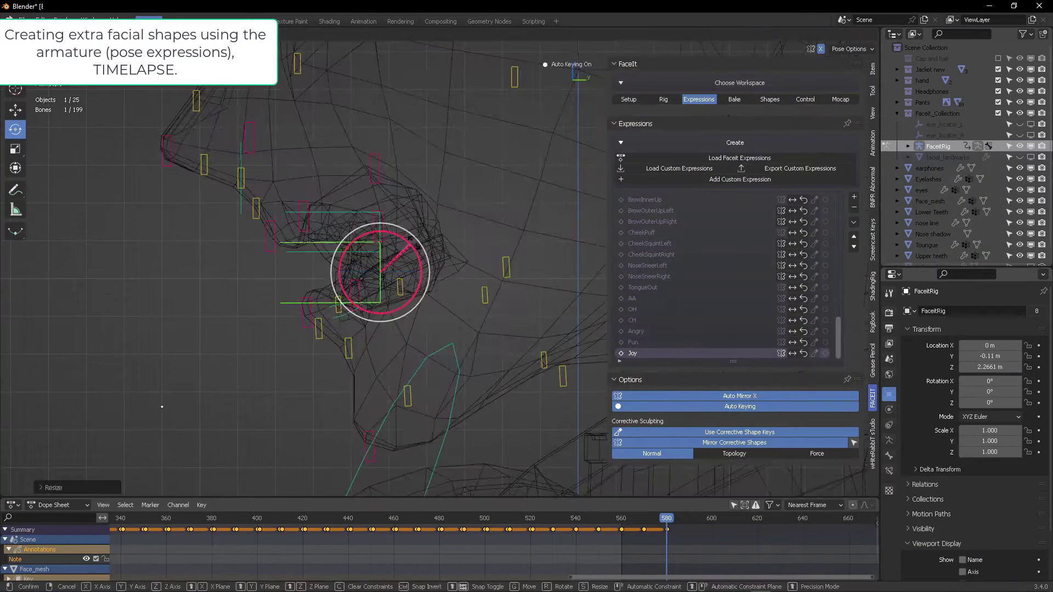
Rotate the selected mouth bone for the Joy expression and return to the front view in shaded display.
drag(413, 242, 417, 258)
key(shift+z)
mouse_move(417, 258)
middle_down()
mouse_move(466, 263)
mouse_move(450, 160)
mouse_move(301, 311)
mouse_move(432, 310)
mouse_move(275, 307)
mouse_move(324, 307)
middle_up()
key(KP_1)
scroll(360, 256, down, 2)
Add a custom expression named Surprised and reset its pose.
click(854, 197)
text(Surprised)
click(855, 271)
click(803, 353)
click(782, 406)
Pose the facial rig bones to shape the Surprised expression.
scroll(374, 274, up, 3)
scroll(433, 310, down, 3)
click(385, 396)
scroll(384, 274, down, 3)
key(KP_1)
scroll(439, 269, up, 2)
click(542, 126)
shift+click(530, 155)
scroll(443, 301, down, 1)
scroll(442, 235, up, 3)
middle_drag(442, 300, 461, 277)
scroll(503, 238, down, 4)
Add a custom expression named Sorrow.
click(854, 197)
text(Sorrow)
click(854, 262)
click(631, 406)
Move the lip-corner and upper-face bones to shape the Sorrow expression, checking the face with overlays hidden.
scroll(411, 308, up, 5)
click(400, 338)
key(g)
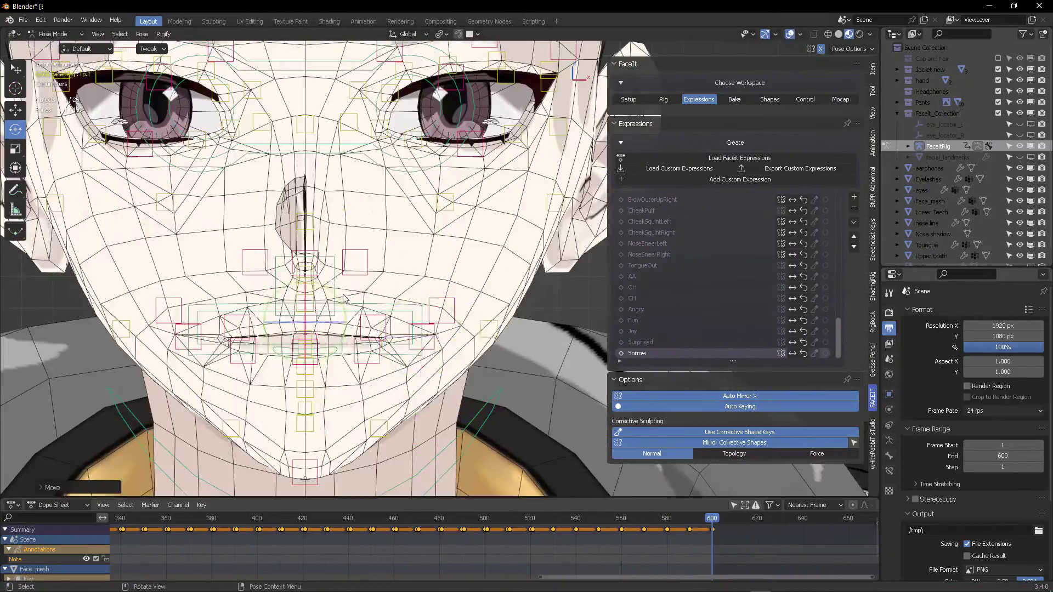
middle_drag(459, 353, 459, 308)
key(KP_1)
click(377, 100)
scroll(463, 231, down, 3)
shift+middle_drag(460, 263, 461, 228)
key(alt+shift+z)
key(alt+shift+z)
scroll(439, 252, up, 5)
click(426, 254)
key(g)
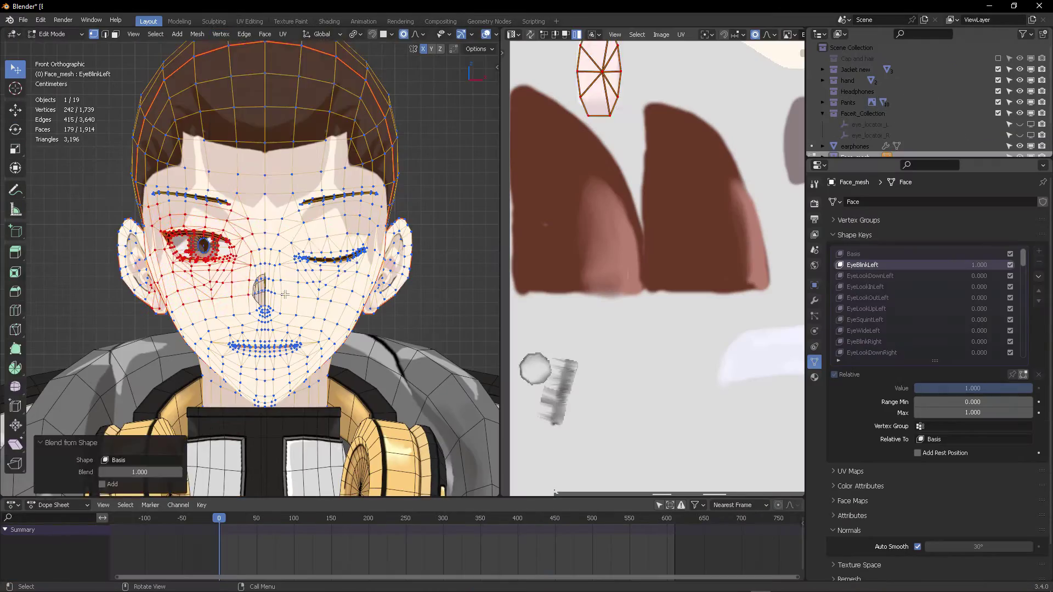
Finish correcting the non-blinking half of Face_mesh's EyeBlinkLeft shape key, blended from Basis at 1.000, and return to Object Mode.
key(Tab)
scroll(329, 253, up, 5)
key(Tab)
key(l)
scroll(341, 216, down, 5)
key(ctrl+Tab)
scroll(380, 231, up, 3)
key(o)
key(Tab)
shift+middle_drag(393, 87, 198, 85)
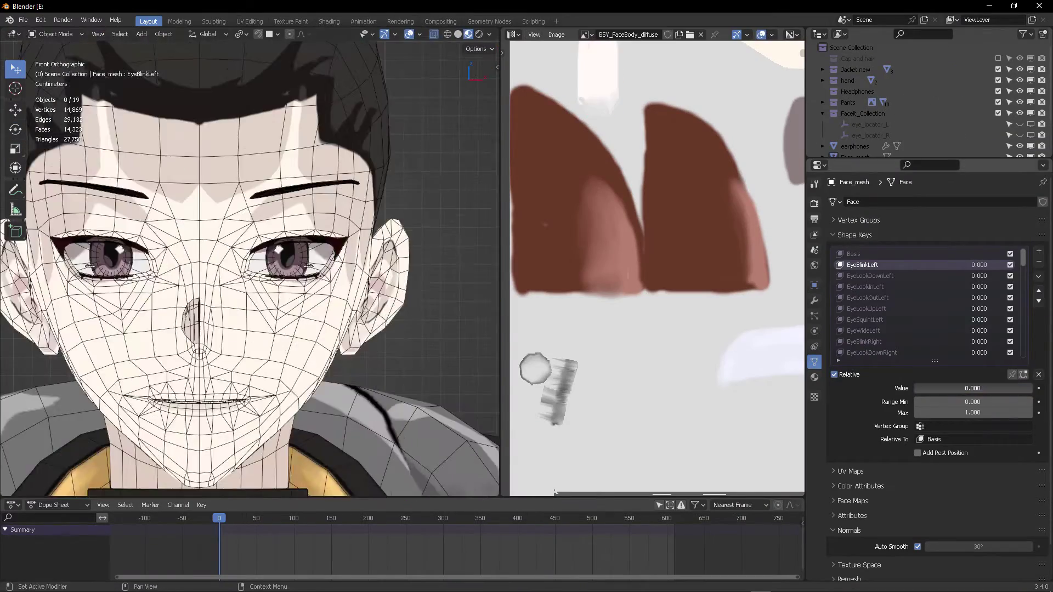
Preview the corrected EyeBlinkLeft shape key and the EyeBlinkRight shape key at value 1.000.
drag(933, 388, 1032, 388)
scroll(943, 307, down, 15)
click(872, 353)
scroll(943, 308, up, 12)
click(932, 287)
scroll(250, 269, down, 3)
scroll(905, 273, up, 3)
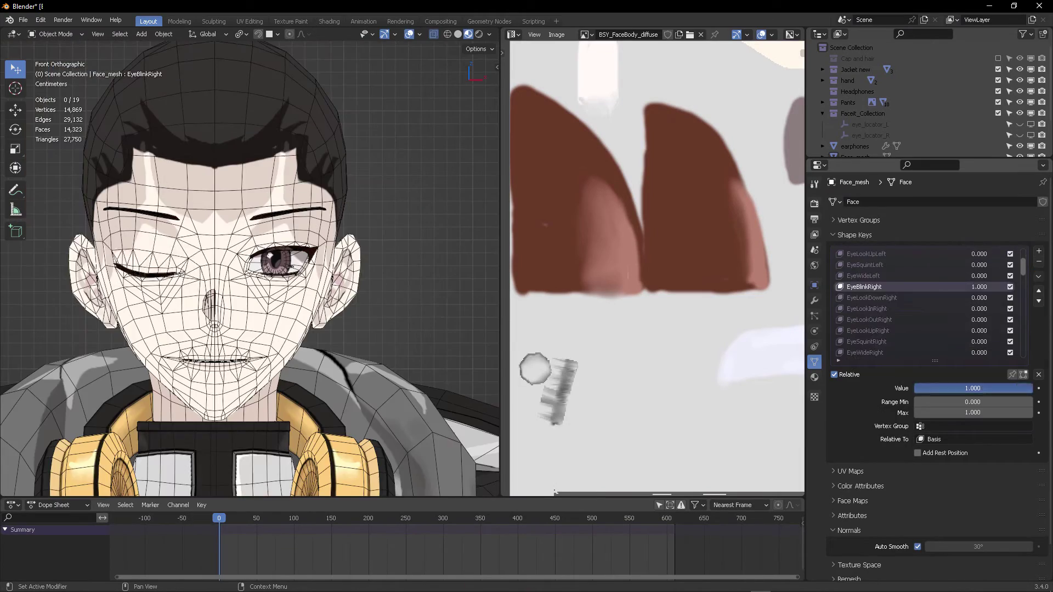
Set the selected eye shape key's value to 1.000 and reposition the misplaced vertices around the eye on Face_mesh.
drag(932, 388, 1031, 388)
click(872, 265)
key(Tab)
key(Tab)
middle_drag(307, 296, 369, 275)
key(Tab)
scroll(370, 274, up, 4)
scroll(274, 257, down, 3)
key(g)
click(353, 235)
scroll(307, 247, down, 5)
Inspect the corrected eye area of Face_mesh in Object Mode and Edit Mode with the shape key at 1.000.
key(ctrl+Tab)
click(171, 246)
mouse_move(1020, 389)
mouse_down()
mouse_move(915, 388)
mouse_move(1031, 388)
mouse_up()
key(Tab)
scroll(307, 241, up, 4)
middle_drag(395, 242, 329, 231)
key(Tab)
scroll(250, 253, up, 4)
key(Tab)
key(Tab)
scroll(250, 252, down, 5)
mouse_move(1021, 388)
mouse_down()
mouse_move(915, 388)
mouse_move(1031, 388)
mouse_up()
Add a shape key to Face_mesh and move it up in the shape key order.
click(1039, 250)
click(1039, 292)
scroll(947, 308, up, 8)
click(932, 353)
scroll(250, 247, down, 4)
Reposition the eye geometry in the EyeLookInLeft shape key, return to Object Mode and save the file.
click(900, 287)
key(Tab)
middle_drag(250, 247, 311, 219)
key(g)
click(311, 219)
key(Tab)
key(ctrl+s)
mouse_move(1031, 388)
mouse_down()
mouse_move(915, 388)
mouse_move(1031, 389)
mouse_up()
scroll(915, 315, down, 5)
scroll(915, 315, up, 5)
Rotate the character's left iris in the EyeLookOutLeft shape key at value 1.000 and check the eye's linked geometry.
click(899, 298)
key(Tab)
scroll(360, 244, up, 4)
drag(428, 242, 438, 264)
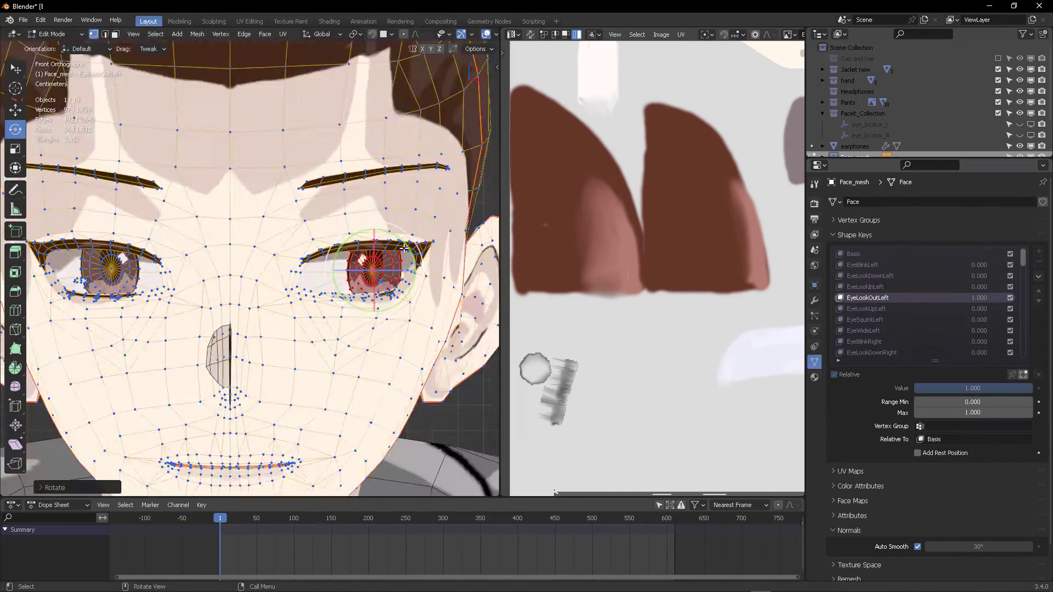
scroll(361, 245, down, 4)
middle_drag(360, 244, 395, 257)
scroll(384, 253, up, 6)
key(l)
key(Tab)
key(Tab)
scroll(387, 248, up, 3)
scroll(326, 271, down, 7)
key(Tab)
Add another shape key, move it up, set the selected eye shape key's value to 1.000 and save the file.
click(1038, 251)
click(1039, 291)
scroll(937, 323, up, 8)
click(937, 331)
click(900, 276)
mouse_move(1031, 388)
mouse_down()
mouse_move(915, 388)
mouse_move(1032, 388)
mouse_up()
key(ctrl+s)
Move the misplaced vertices of another eye shape key at value 1.000 and return to Object Mode.
click(900, 287)
key(Tab)
scroll(343, 264, up, 6)
scroll(343, 264, down, 6)
click(336, 240)
middle_drag(329, 198, 274, 197)
scroll(378, 183, up, 3)
scroll(308, 230, down, 3)
key(alt+a)
mouse_move(1015, 389)
mouse_down()
mouse_move(915, 389)
mouse_move(1032, 388)
mouse_up()
middle_drag(330, 236, 280, 247)
key(g)
key(Tab)
Add one more shape key to Face_mesh, move it up and check the neighbouring eye keys at value 1.000.
scroll(263, 247, down, 8)
click(1039, 251)
click(1039, 291)
mouse_move(1031, 388)
mouse_down()
mouse_move(915, 388)
mouse_move(1031, 389)
mouse_up()
scroll(932, 307, up, 10)
click(921, 342)
scroll(176, 281, up, 3)
click(922, 276)
click(922, 265)
scroll(917, 319, down, 3)
Move and rotate misplaced faces around the eye in a further shape key at value 1.000, and select the linked geometry.
click(918, 287)
double_click(872, 287)
click(917, 298)
drag(927, 388, 1031, 388)
scroll(964, 329, down, 6)
key(Tab)
scroll(372, 184, up, 6)
key(3)
click(315, 244)
shift+middle_drag(318, 330, 291, 164)
click(282, 313)
key(g)
key(r)
key(g)
key(2)
key(l)
middle_drag(439, 258, 282, 263)
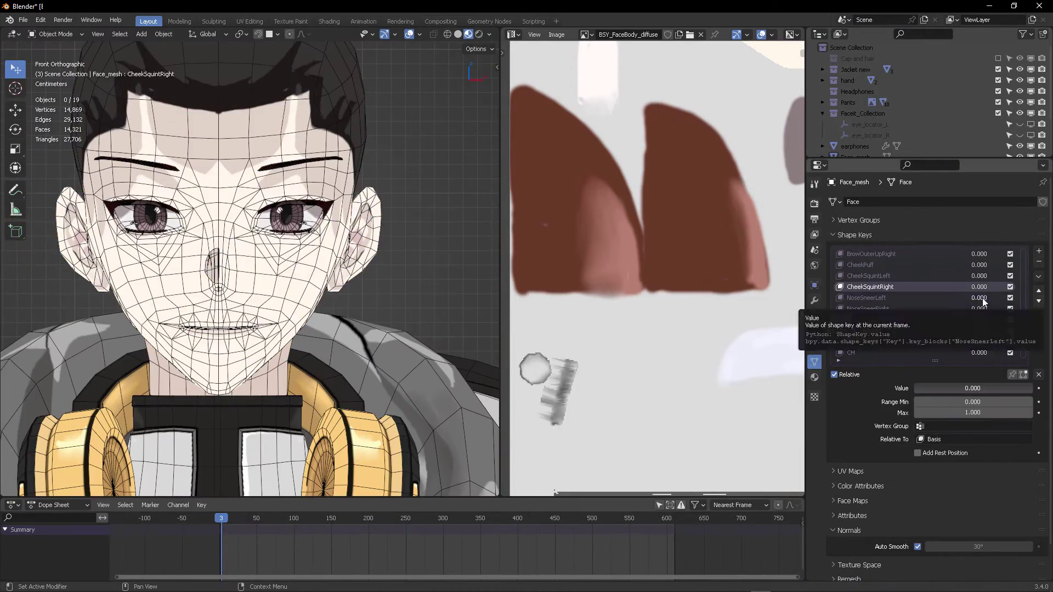
Reposition the upper eyelash and eyelid vertices in the Aangry shape key at value 1.000.
click(866, 331)
middle_drag(211, 183, 276, 251)
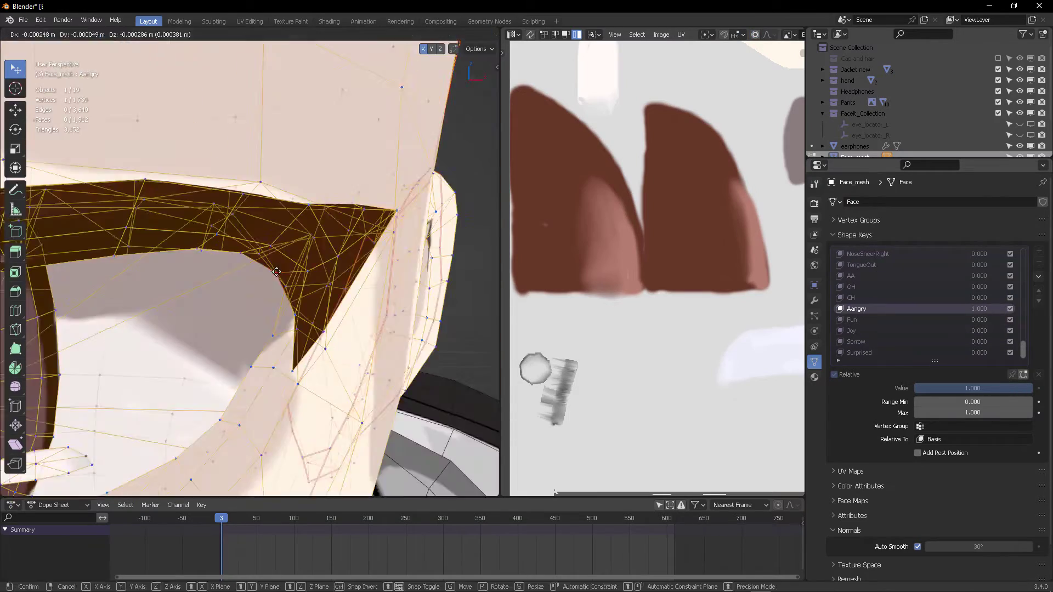
click(151, 248)
key(Tab)
scroll(150, 249, up, 15)
scroll(250, 268, down, 13)
Select the linked eyelash geometry in the Aangry shape key and move it into place along the eyelid, adjusting its height vertically.
click(399, 174)
key(ctrl+l)
key(shift+alt+z)
scroll(363, 141, up, 3)
scroll(307, 247, down, 3)
scroll(307, 247, up, 10)
key(g)
click(417, 230)
middle_drag(416, 230, 272, 265)
key(g)
key(z)
middle_drag(272, 265, 286, 255)
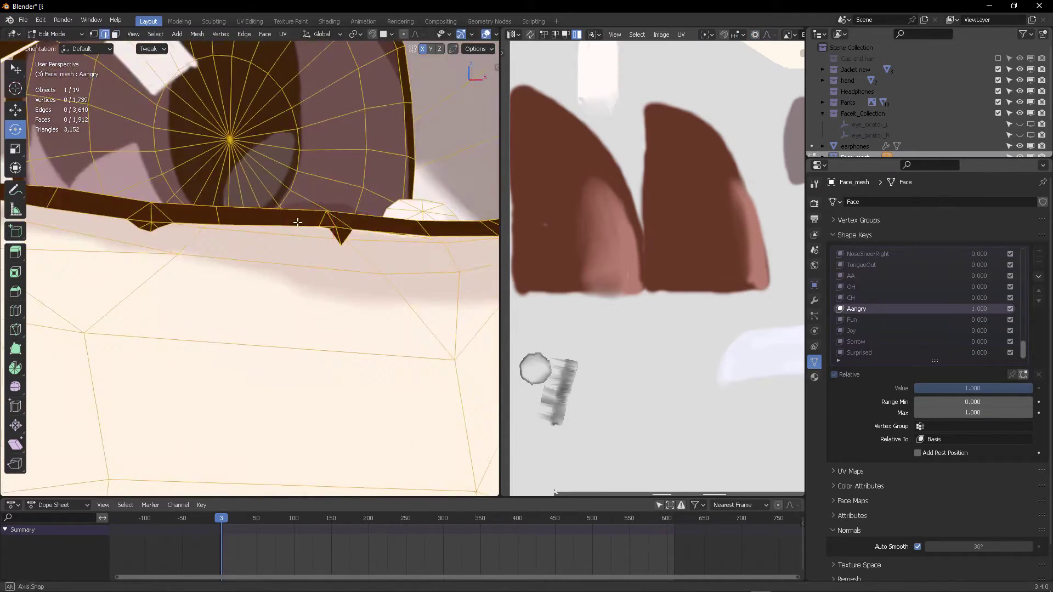
Rename the Aangry shape key to Angry and save the file.
key(Return)
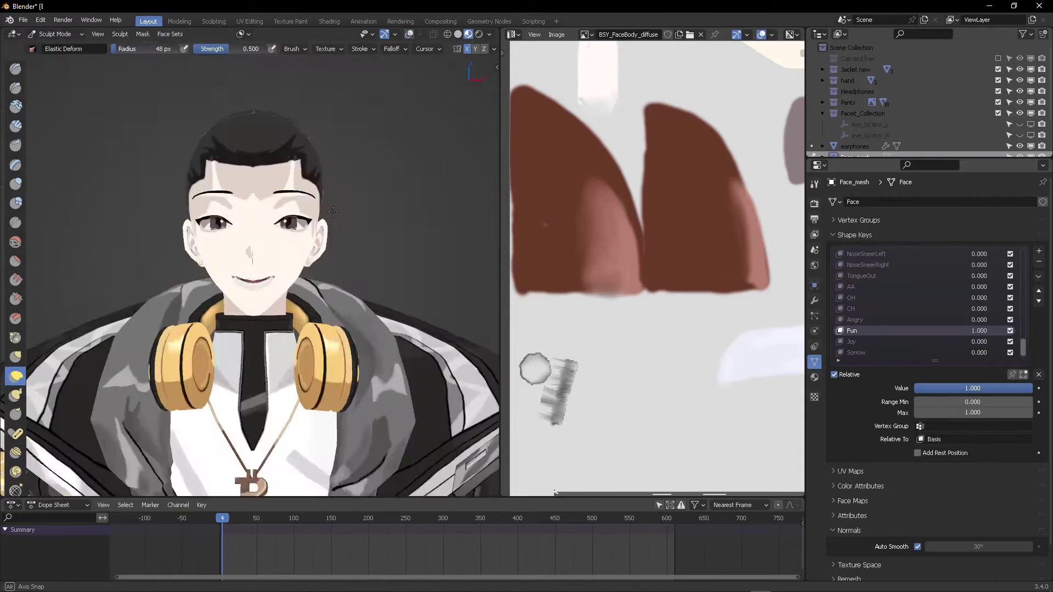
key(ctrl+s)
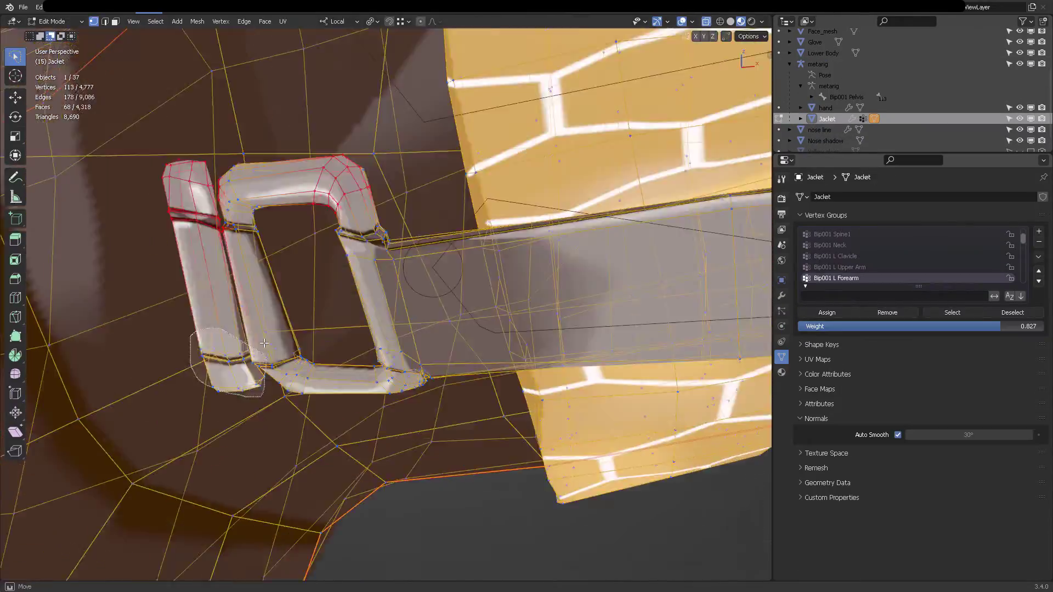
Switch the Jacket mesh to Weight Paint mode to edit the Jacket Underarm L vertex group around the strap buckle.
scroll(384, 263, up, 3)
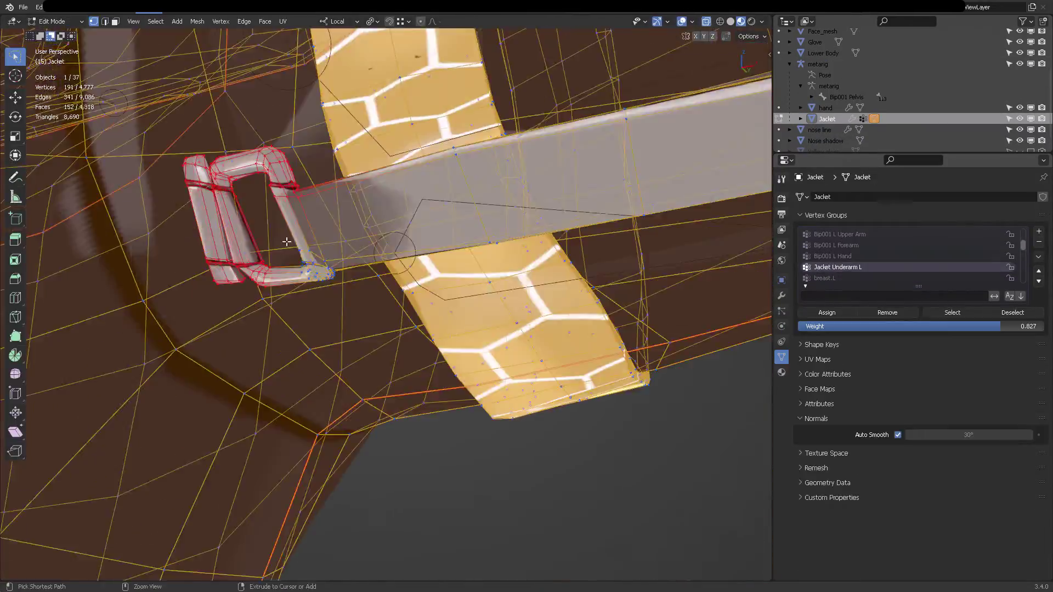
key(ctrl+Tab)
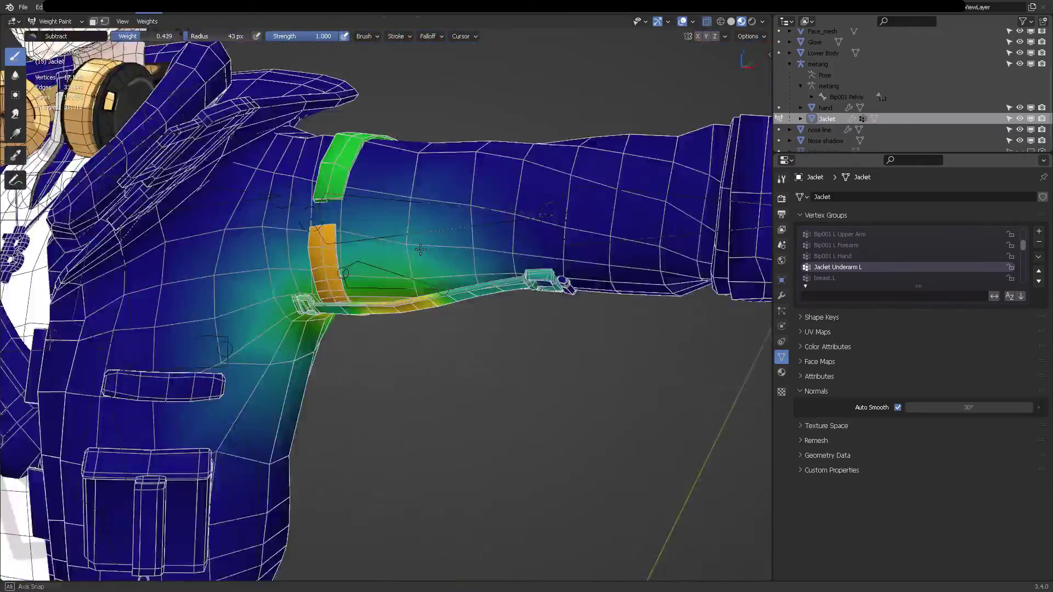